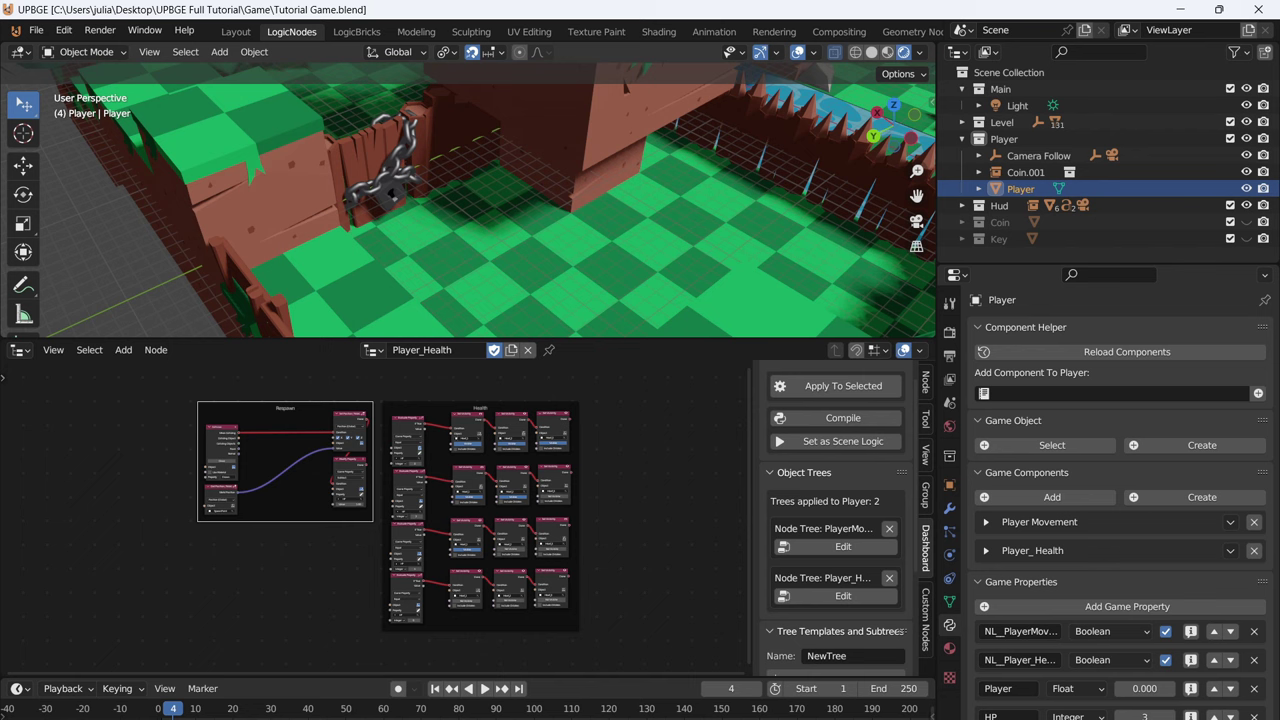
# - Add an empty at the centre of the chained, locked door
pyautogui.moveTo(468, 210)
pyautogui.mouseDown(button='middle')
pyautogui.moveTo(455, 165)
pyautogui.moveTo(475, 207)
pyautogui.mouseUp(button='middle')
pyautogui.scroll(-3, 475, 207)
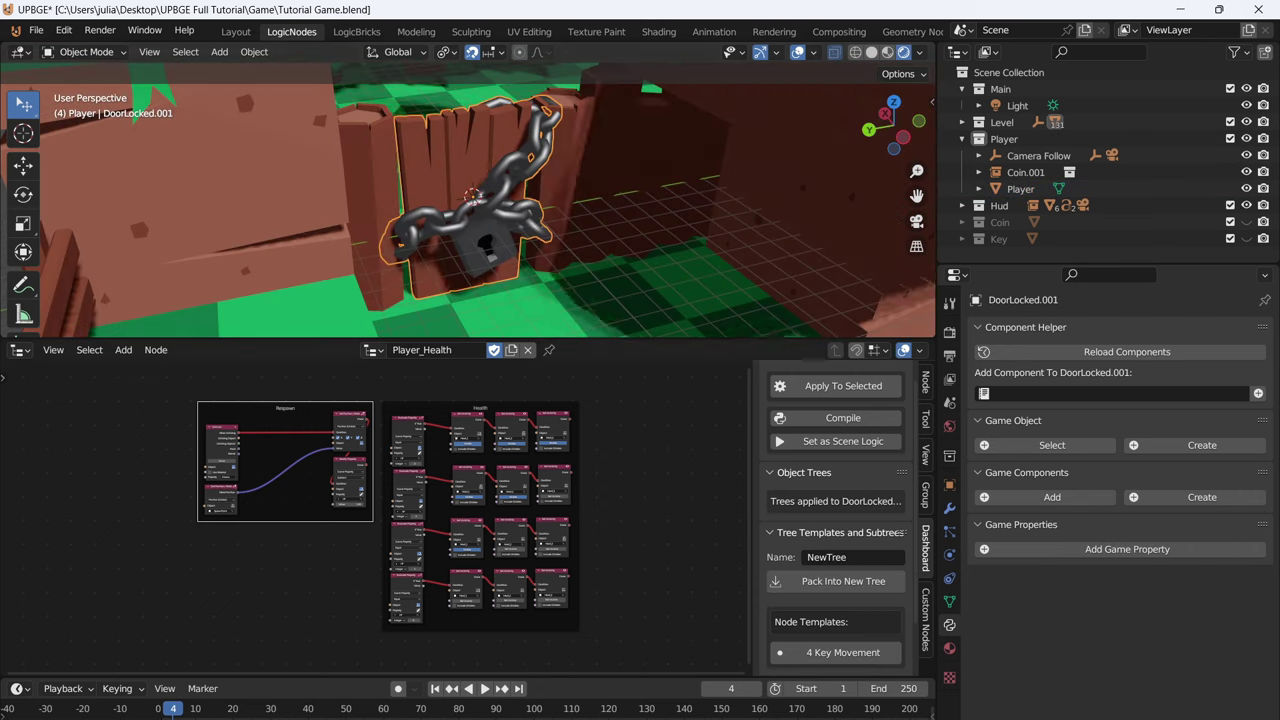
pyautogui.hotkey('shift', 'a')
pyautogui.moveTo(400, 275)
pyautogui.click(525, 275)
pyautogui.moveTo(525, 190); pyautogui.dragTo(520, 254, button='middle')
pyautogui.press('g')
pyautogui.press('x')
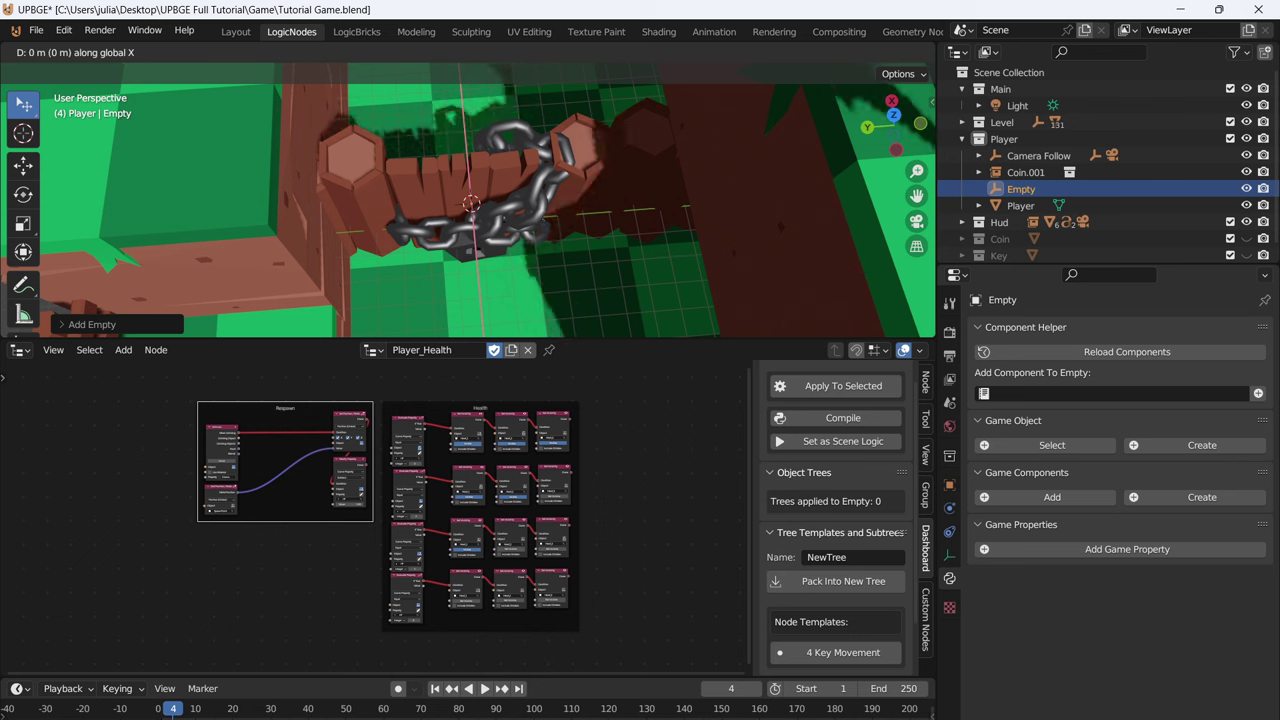
pyautogui.press('Escape')
# - Move the empty along the Y axis to the gap between the door's edge and its post, where the hinge belongs
pyautogui.press('g')
pyautogui.press('y')
pyautogui.moveTo(520, 215); pyautogui.dragTo(510, 155, button='middle')
pyautogui.click(540, 226)
pyautogui.scroll(4, 530, 180)
pyautogui.press('g')
pyautogui.press('y')
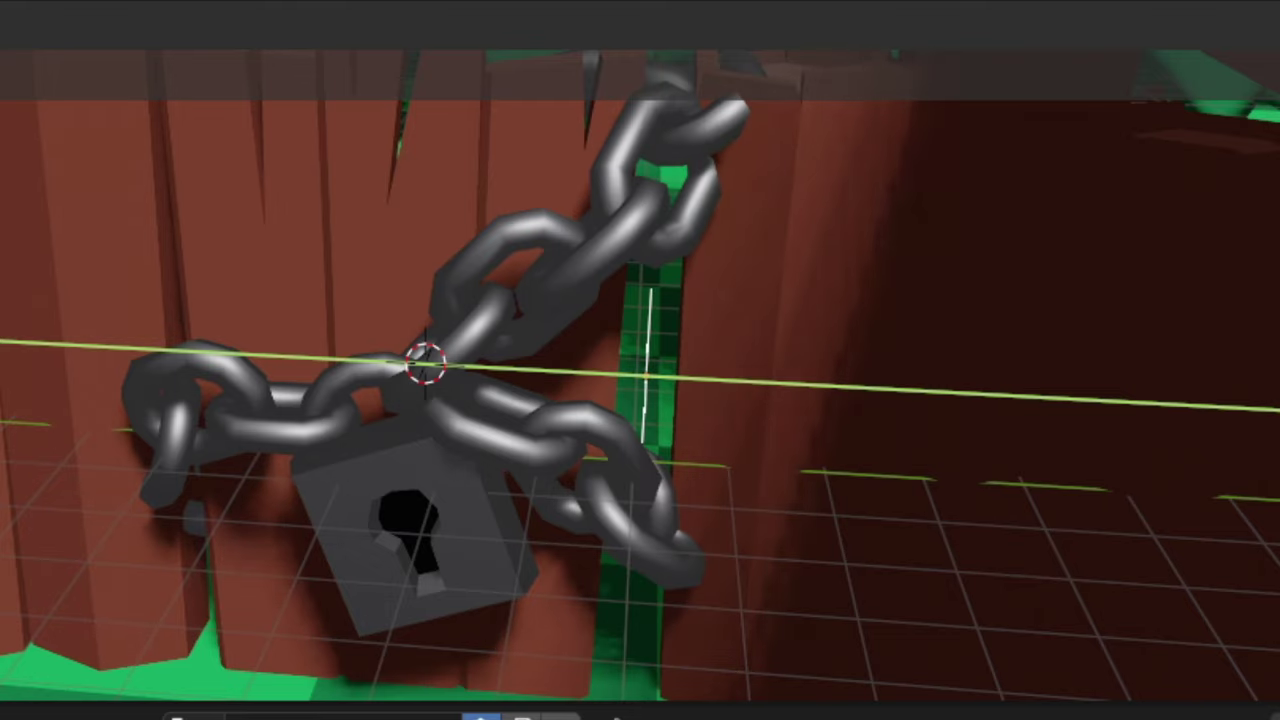
pyautogui.click(572, 330)
pyautogui.scroll(-5, 572, 330)
pyautogui.moveTo(572, 330); pyautogui.dragTo(610, 300, button='middle')
pyautogui.scroll(2, 610, 300)
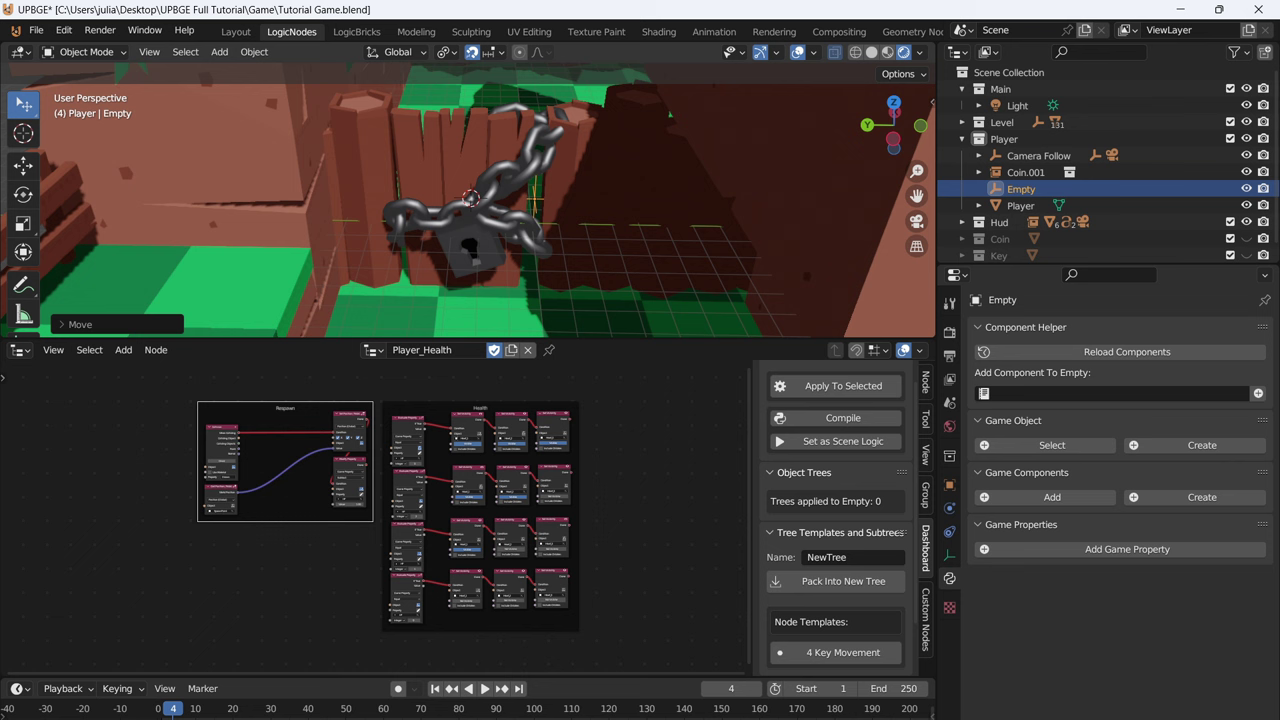
# - Parent the locked door to the empty
pyautogui.click(507, 215)
pyautogui.keyDown('shift'); pyautogui.click(535, 199); pyautogui.keyUp('shift')
pyautogui.hotkey('ctrl', 'p')
pyautogui.click(535, 199)
# - Test the door's swing by rotating the empty about the global Z axis, and cancel the rotation
pyautogui.press('r')
pyautogui.press('z')
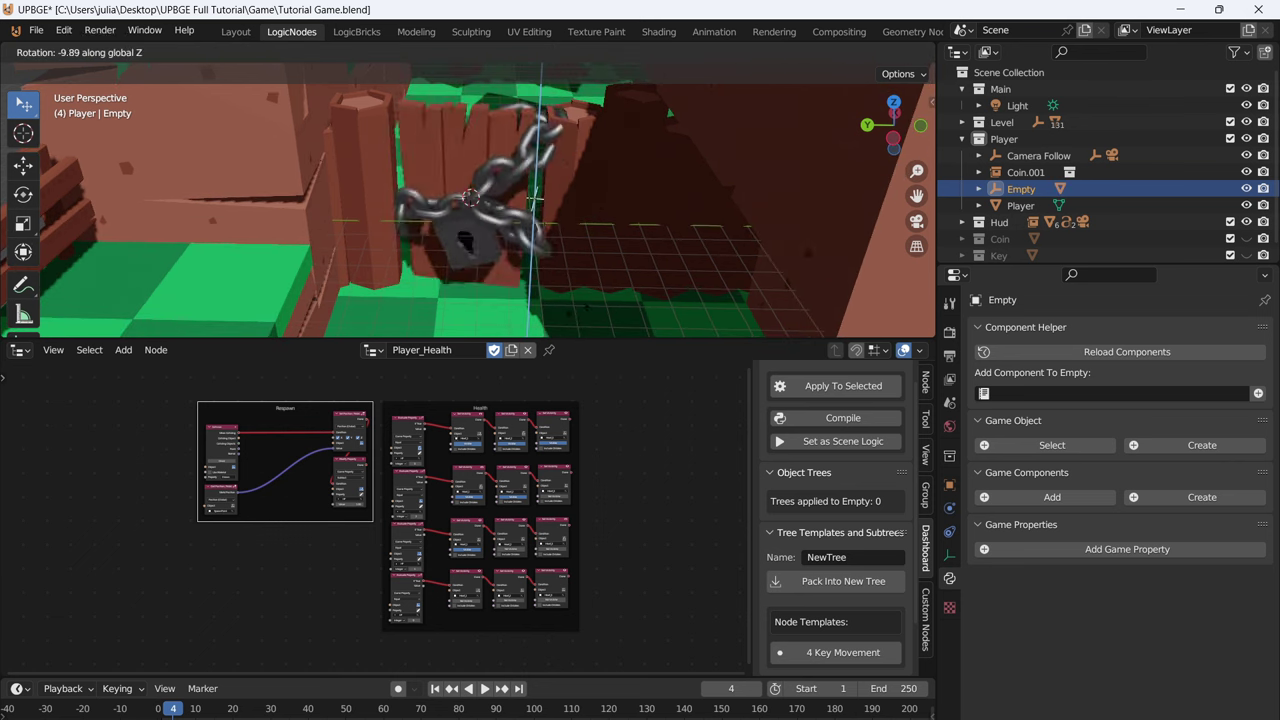
pyautogui.rightClick(541, 240)
pyautogui.moveTo(541, 240); pyautogui.dragTo(592, 268, button='middle')
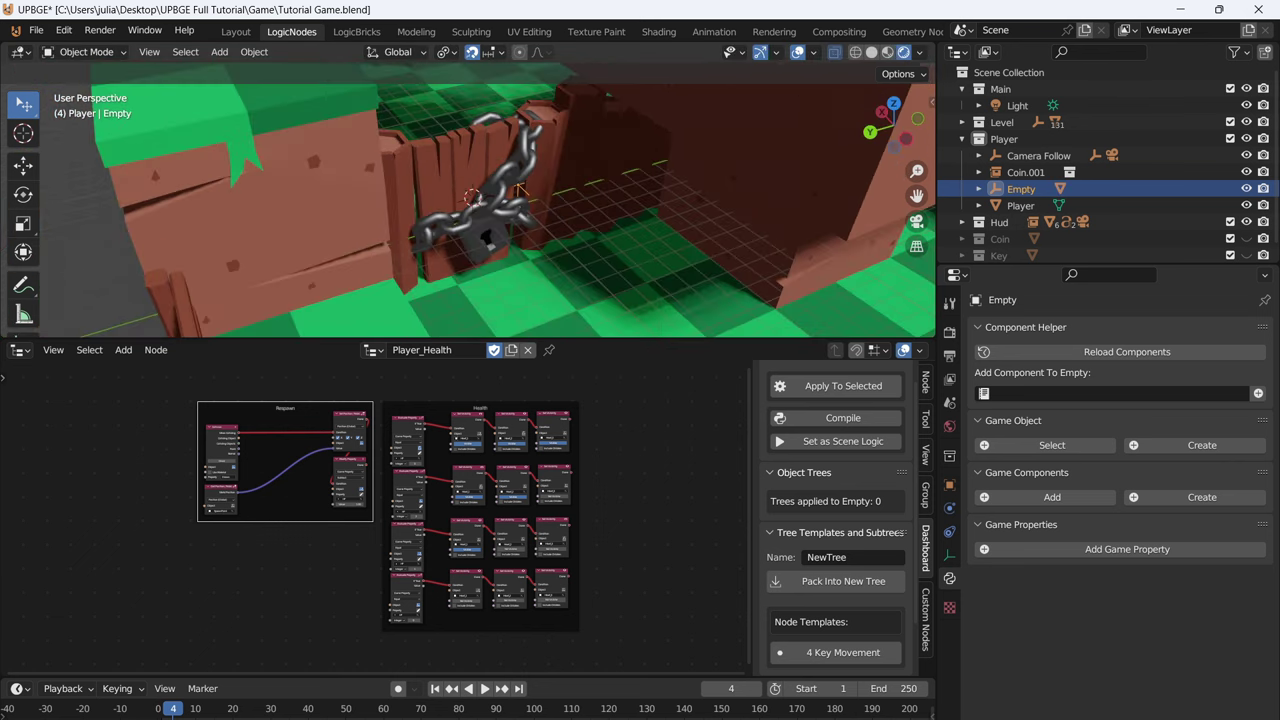
pyautogui.scroll(-6, 592, 268)
pyautogui.scroll(6, 592, 268)
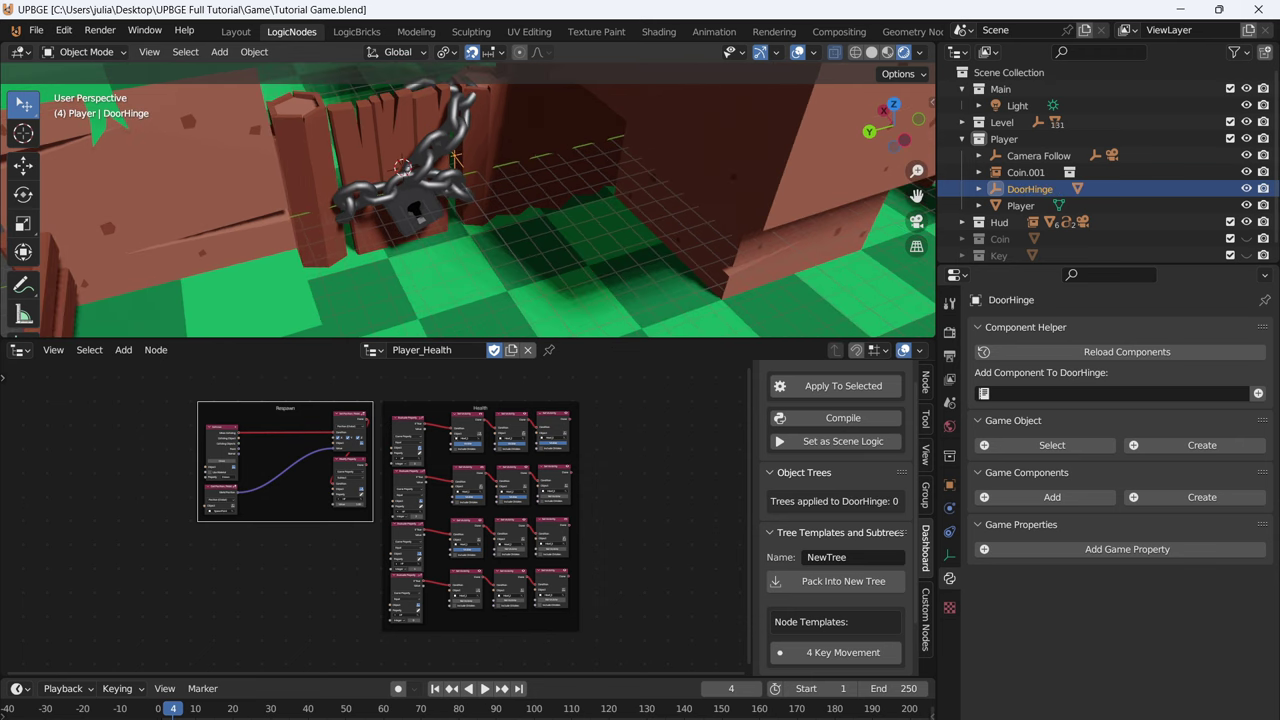
# - Move the locked door into a new collection named Door
pyautogui.click(405, 142)
pyautogui.press('m')
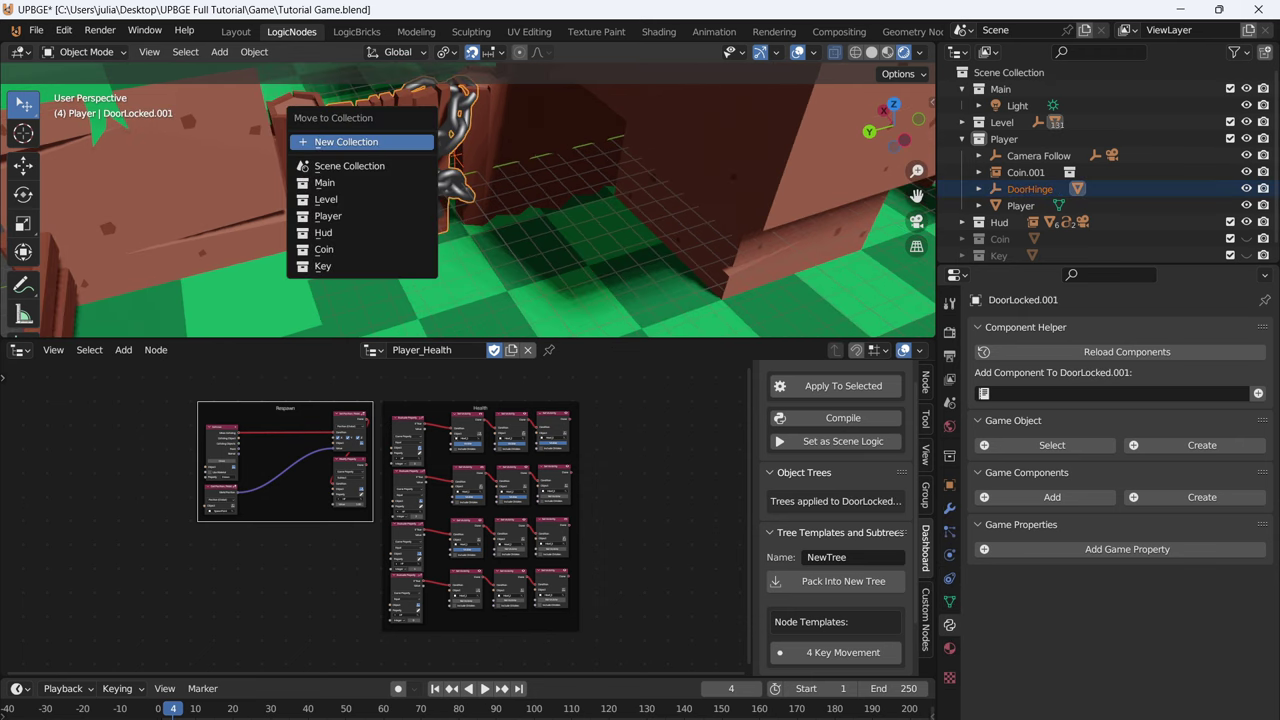
pyautogui.click(398, 142)
pyautogui.write('Door')
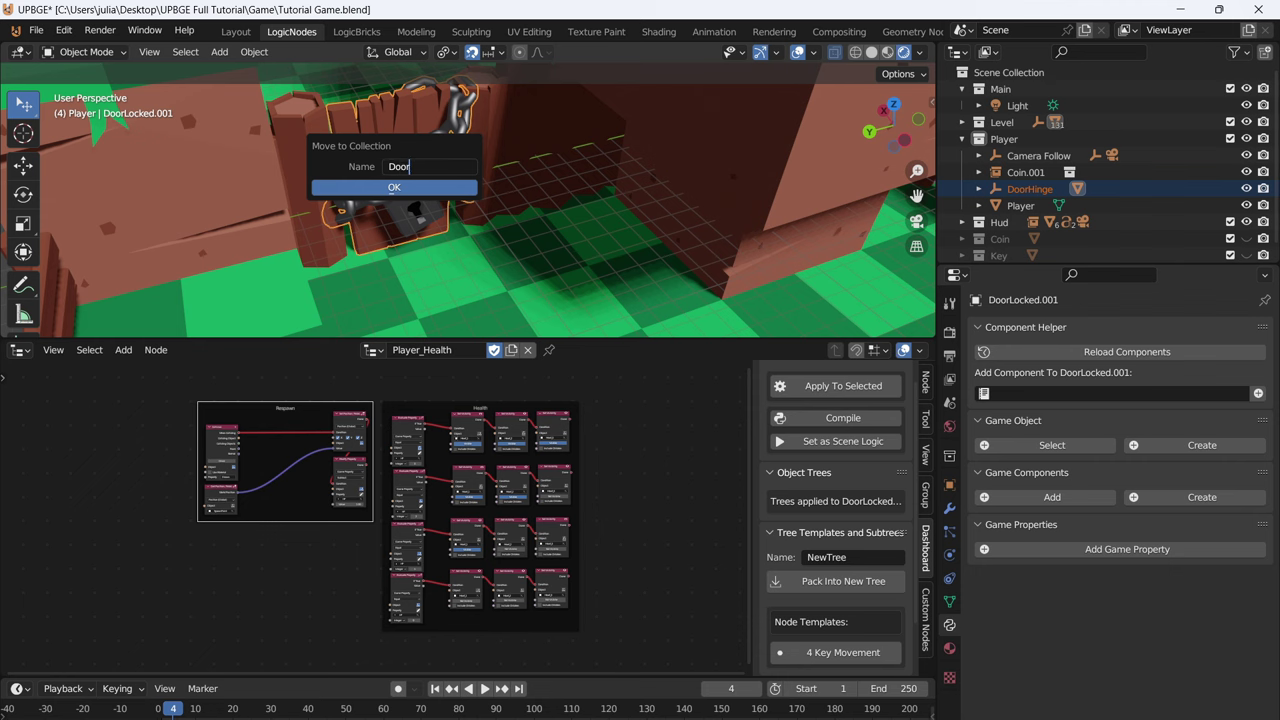
pyautogui.press('Return')
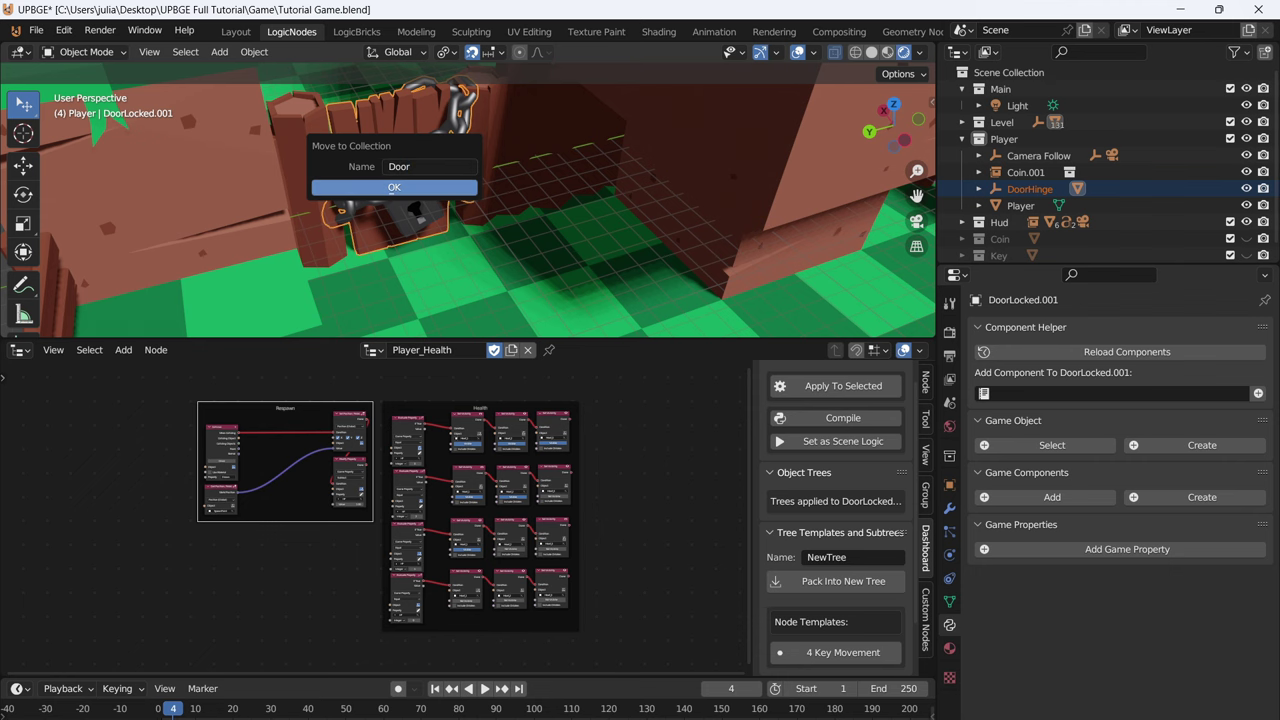
pyautogui.click(394, 188)
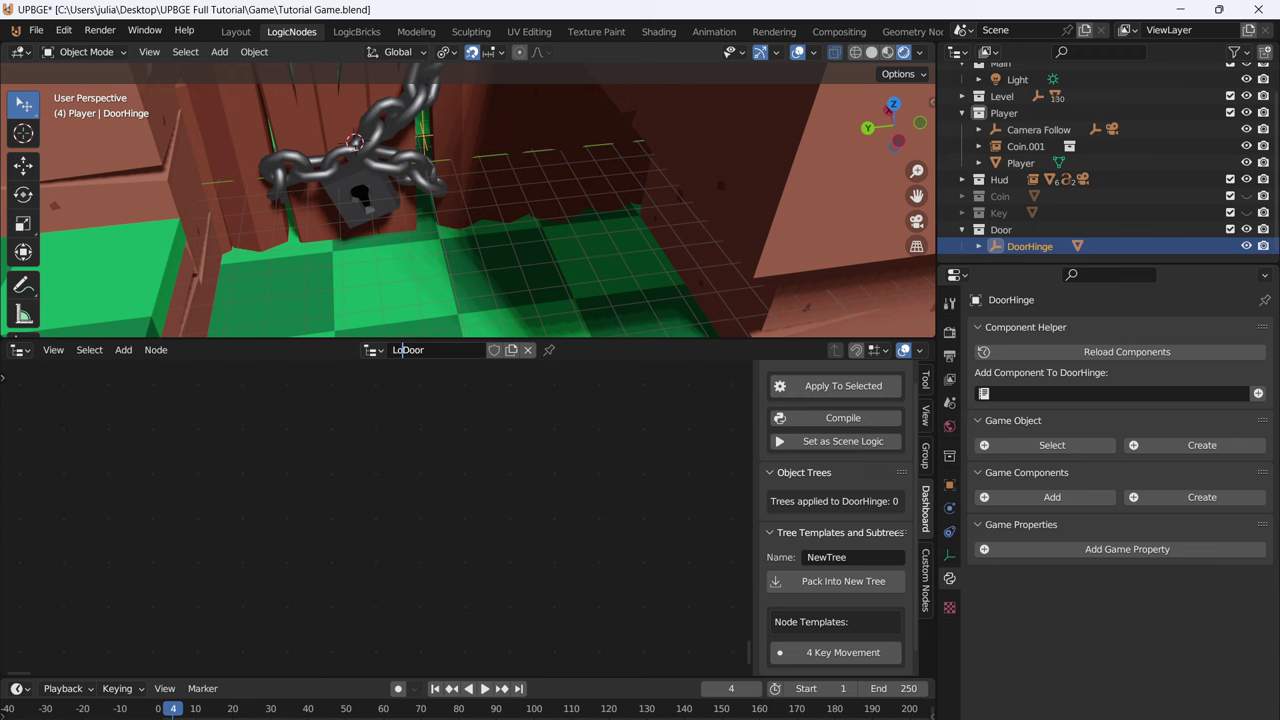
# - Name the new logic node tree LockedDoor
pyautogui.write('cked')
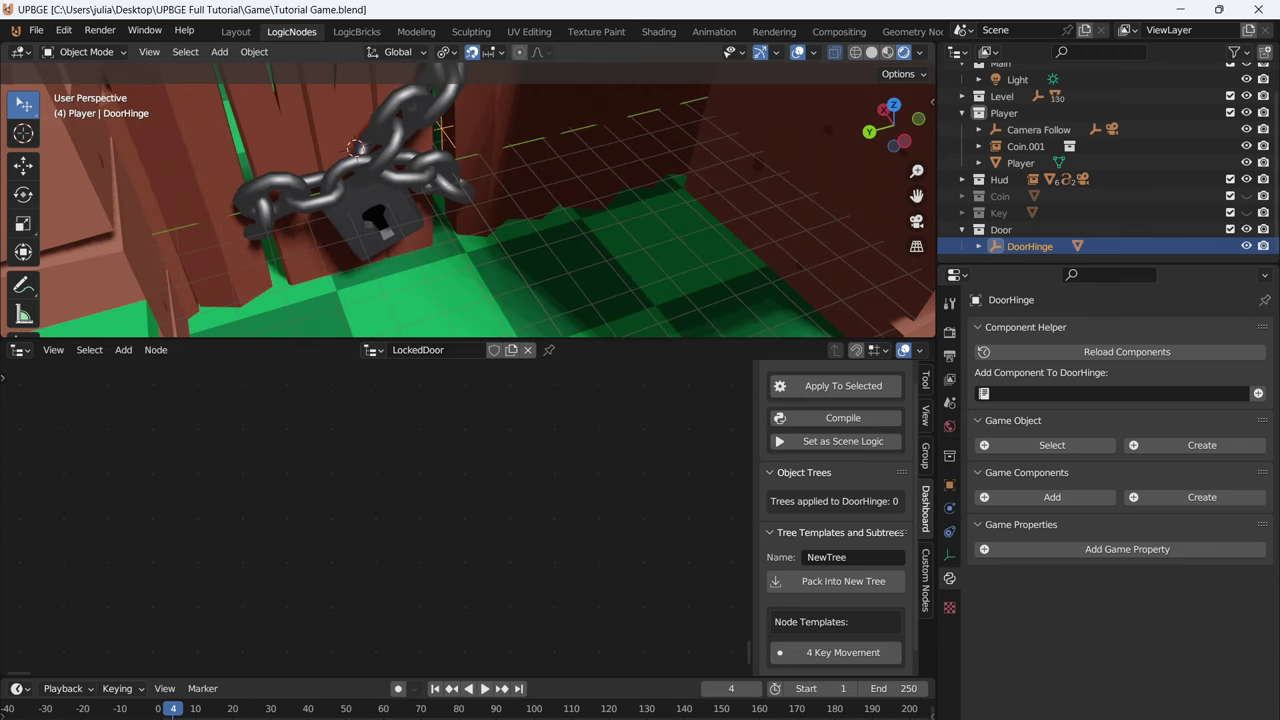
# - Add a cube at the locked door and scale it up uniformly to about 2.58
pyautogui.hotkey('shift', 'a')
pyautogui.moveTo(318, 63)
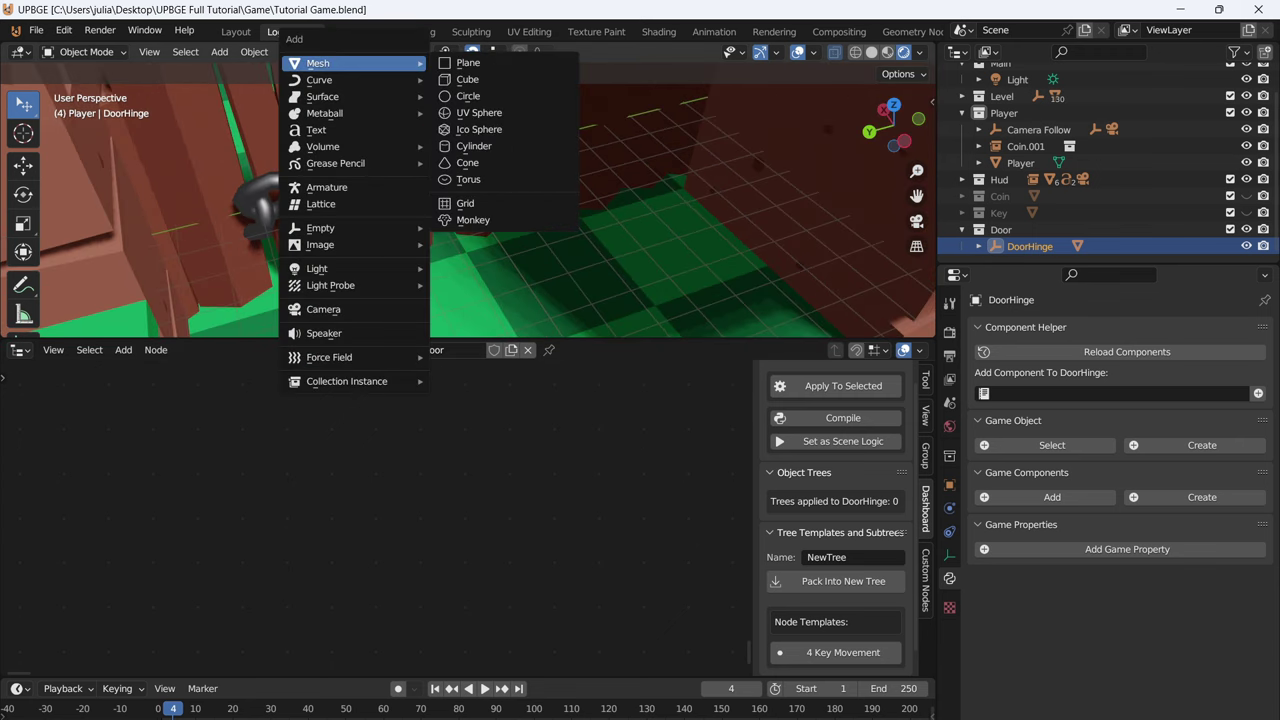
pyautogui.click(468, 80)
pyautogui.scroll(-1, 468, 120)
pyautogui.press('s')
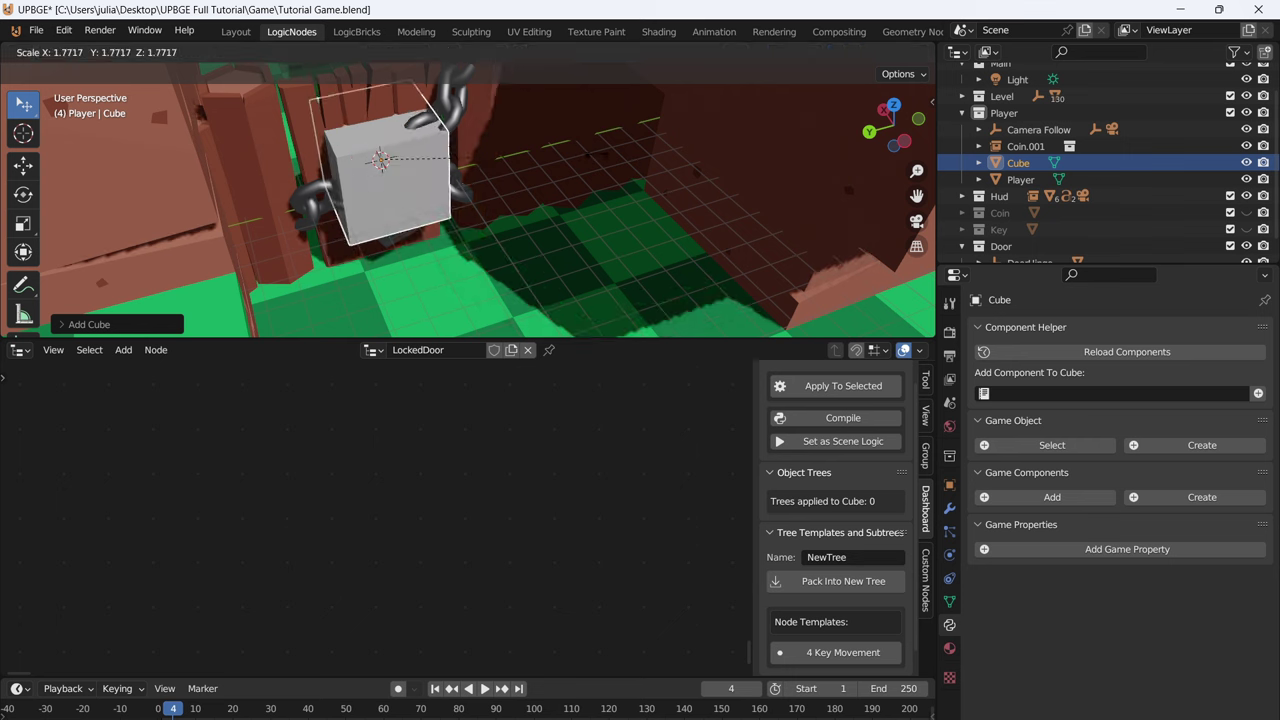
pyautogui.click(655, 155)
pyautogui.moveTo(655, 155); pyautogui.dragTo(722, 125, button='middle')
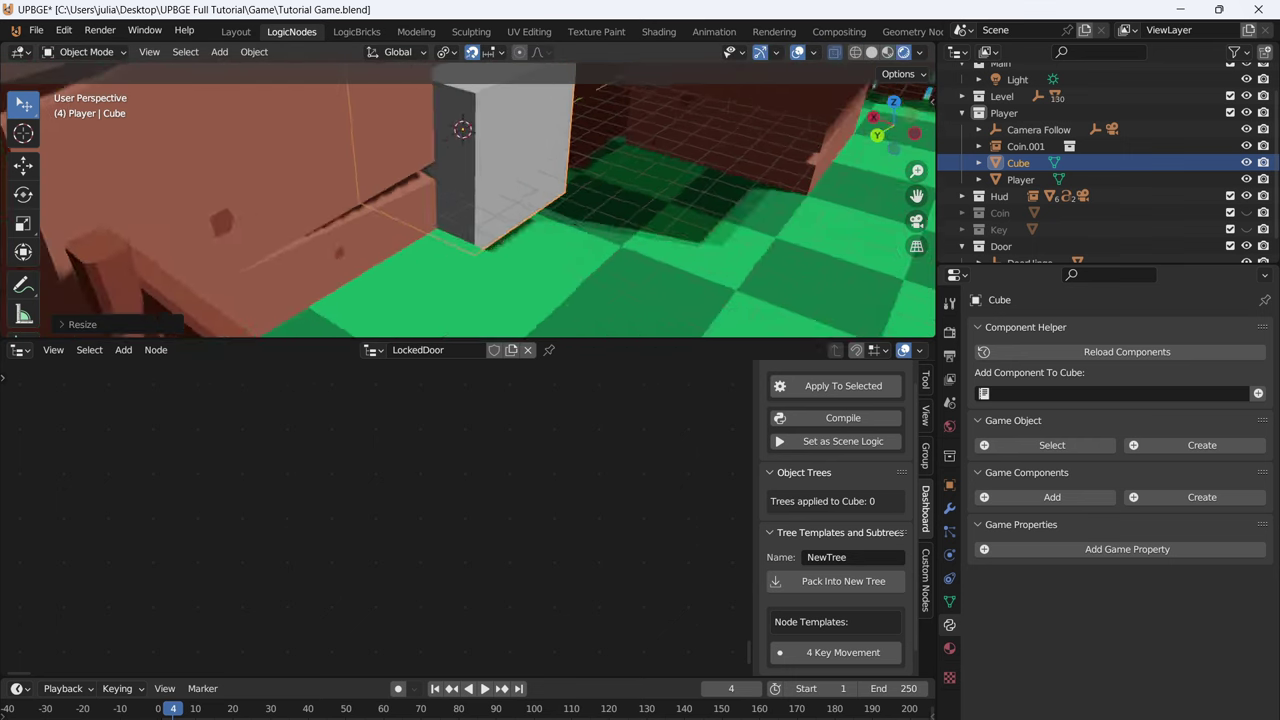
# - Stretch the cube along the Z axis to a scale of about 3.70
pyautogui.moveTo(578, 196); pyautogui.dragTo(560, 200, button='middle')
pyautogui.press('s')
pyautogui.press('z')
pyautogui.click(550, 258)
pyautogui.moveTo(550, 258); pyautogui.dragTo(528, 288, button='middle')
pyautogui.scroll(-3, 500, 220)
pyautogui.moveTo(500, 220); pyautogui.dragTo(543, 250, button='middle')
# - Try to narrow the cube along the X axis and shift it along X
pyautogui.press('s')
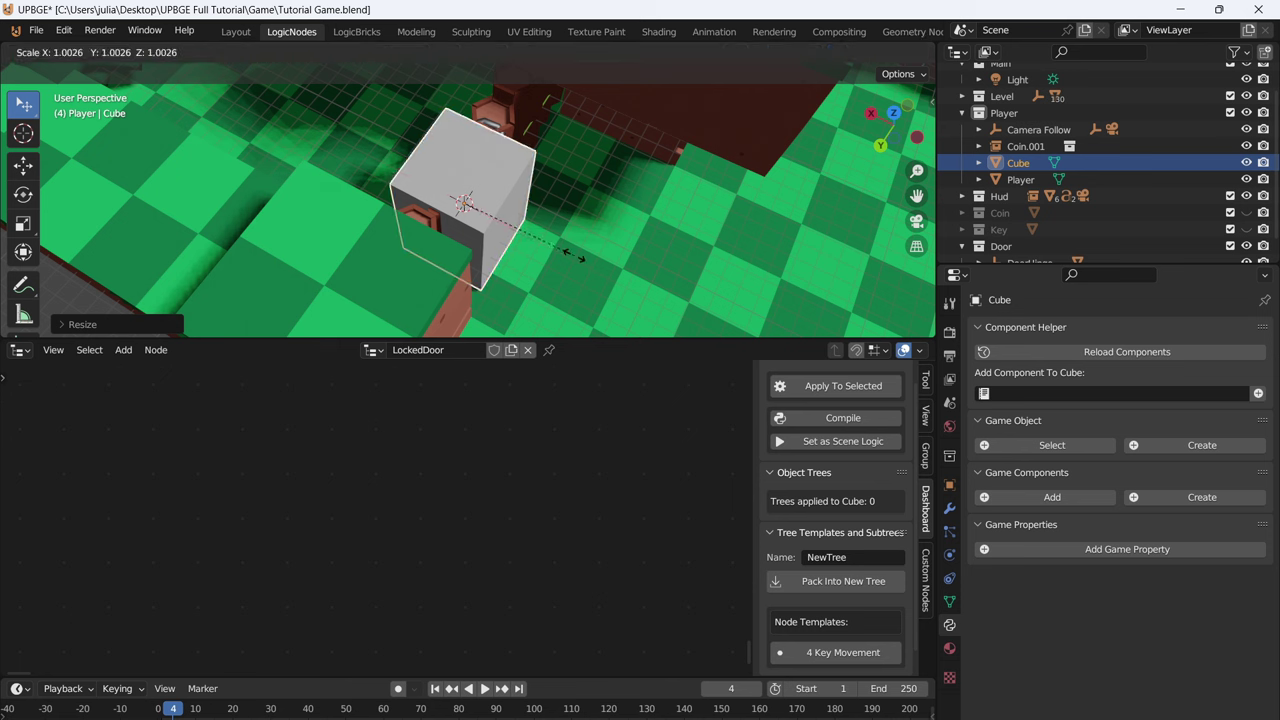
pyautogui.press('x')
pyautogui.click(512, 225)
pyautogui.press('g')
pyautogui.press('x')
pyautogui.rightClick(590, 238)
# - Widen the cube along the global X axis to a scale of about 2.73, extending it around the door
pyautogui.moveTo(590, 238); pyautogui.dragTo(545, 218, button='middle')
pyautogui.press('s')
pyautogui.press('x')
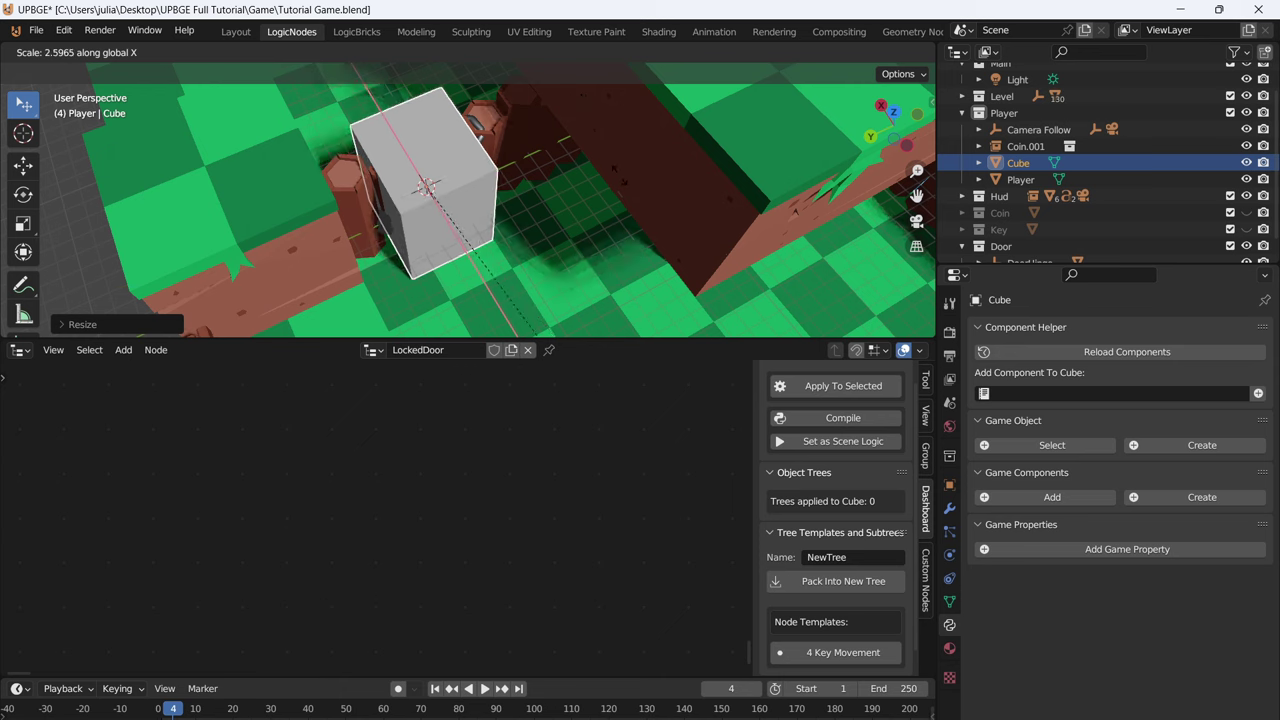
pyautogui.click(582, 98)
pyautogui.scroll(-5, 582, 105)
pyautogui.moveTo(582, 108); pyautogui.dragTo(616, 177, button='middle')
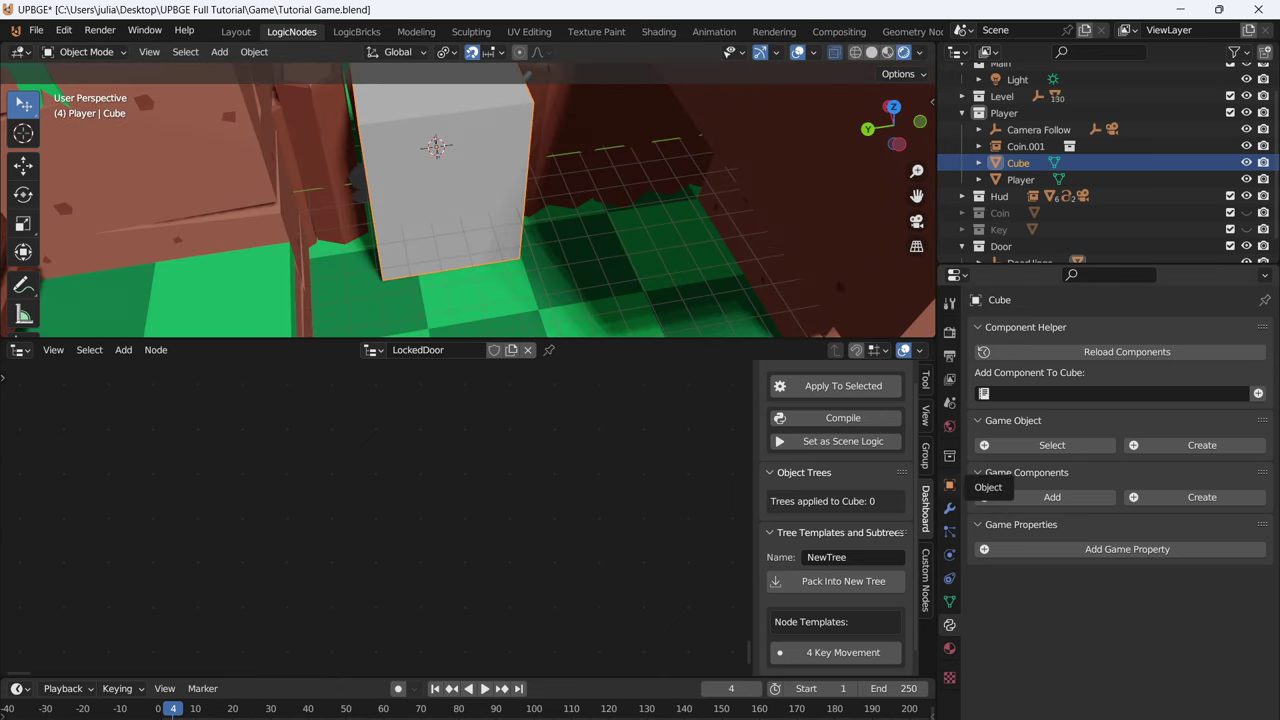
# - Set the cube's viewport display to Wire
pyautogui.click(950, 485)
pyautogui.scroll(-10, 1120, 500)
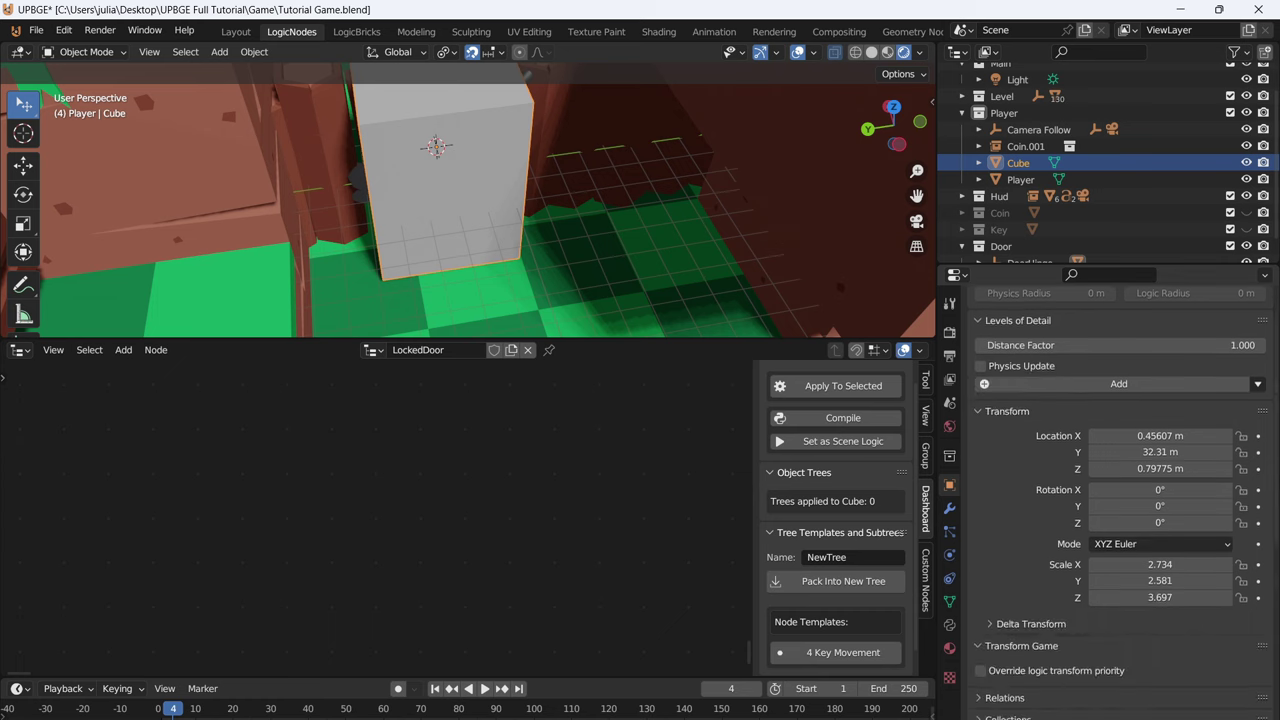
pyautogui.scroll(-1, 1120, 500)
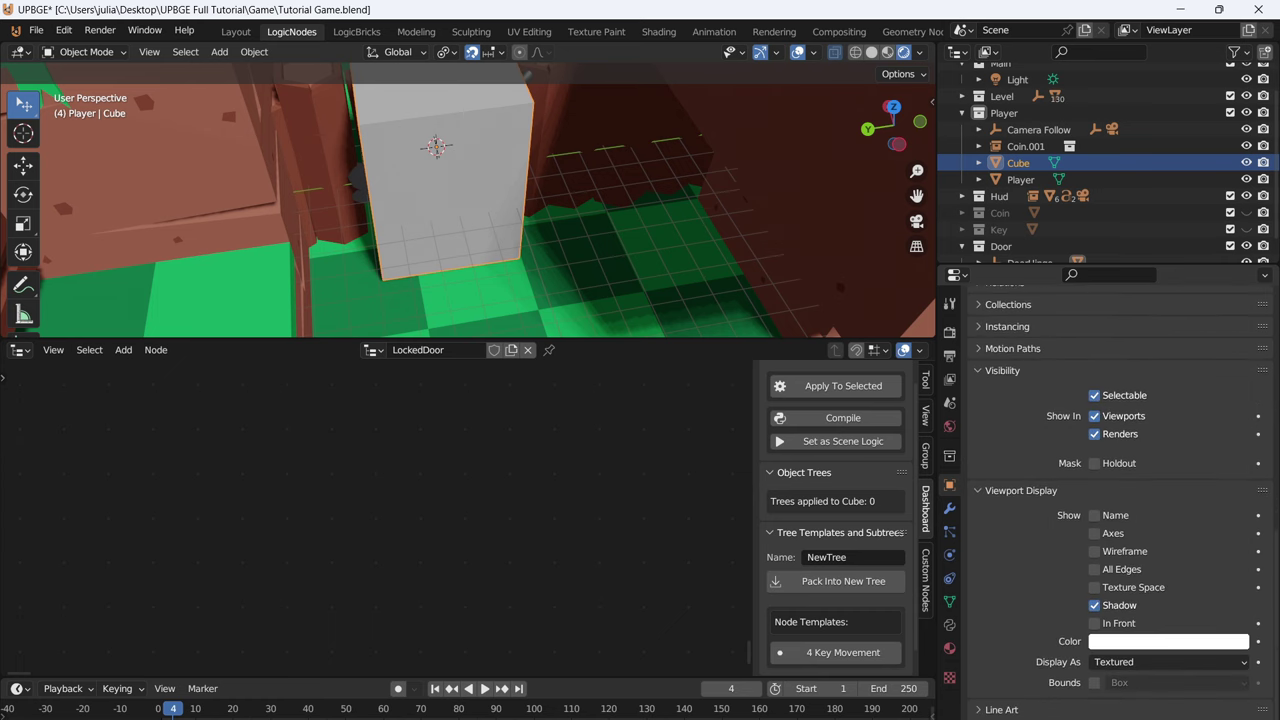
pyautogui.click(1168, 662)
pyautogui.click(1160, 624)
pyautogui.scroll(-3, 468, 200)
pyautogui.scroll(2, 468, 200)
# - Save the file and run the game briefly to check the door area
pyautogui.hotkey('ctrl', 's')
pyautogui.press('p')
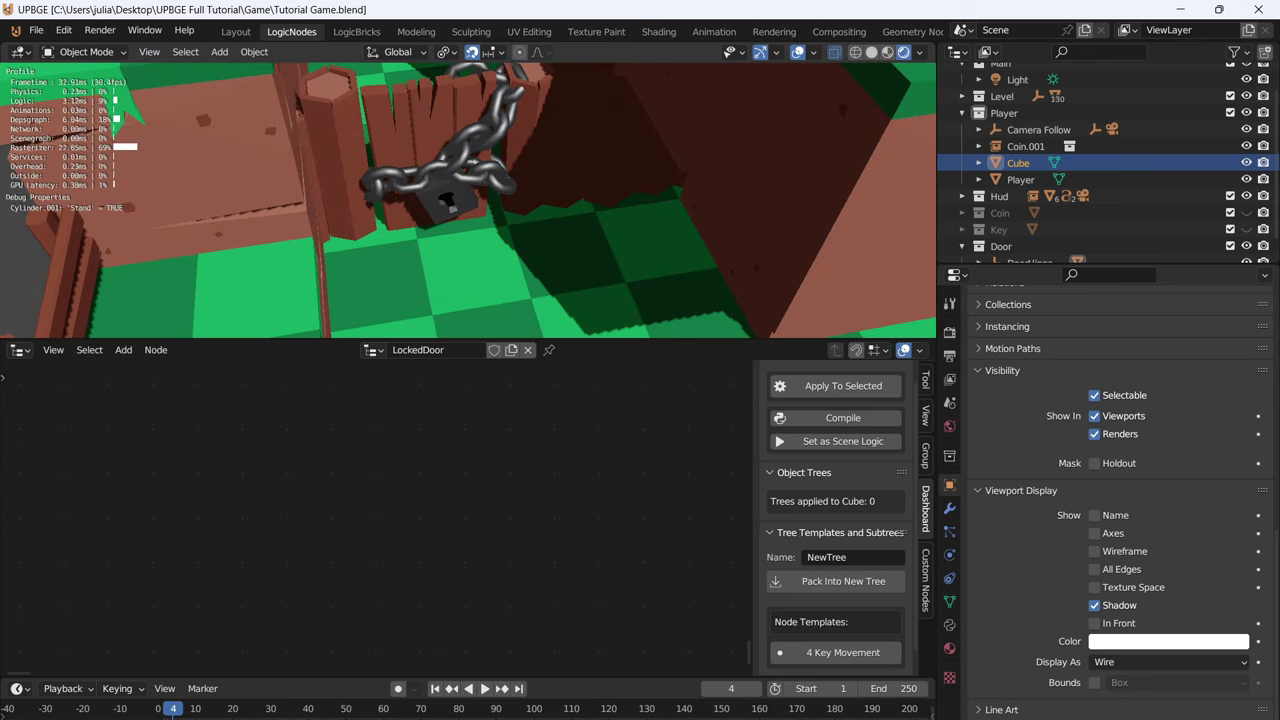
pyautogui.press('Escape')
# - Keep the cube's physics type Static, toggle on Actor and Collision Bounds, and save the file
pyautogui.moveTo(468, 200); pyautogui.dragTo(510, 210, button='middle')
pyautogui.scroll(-1, 496, 216)
pyautogui.click(950, 555)
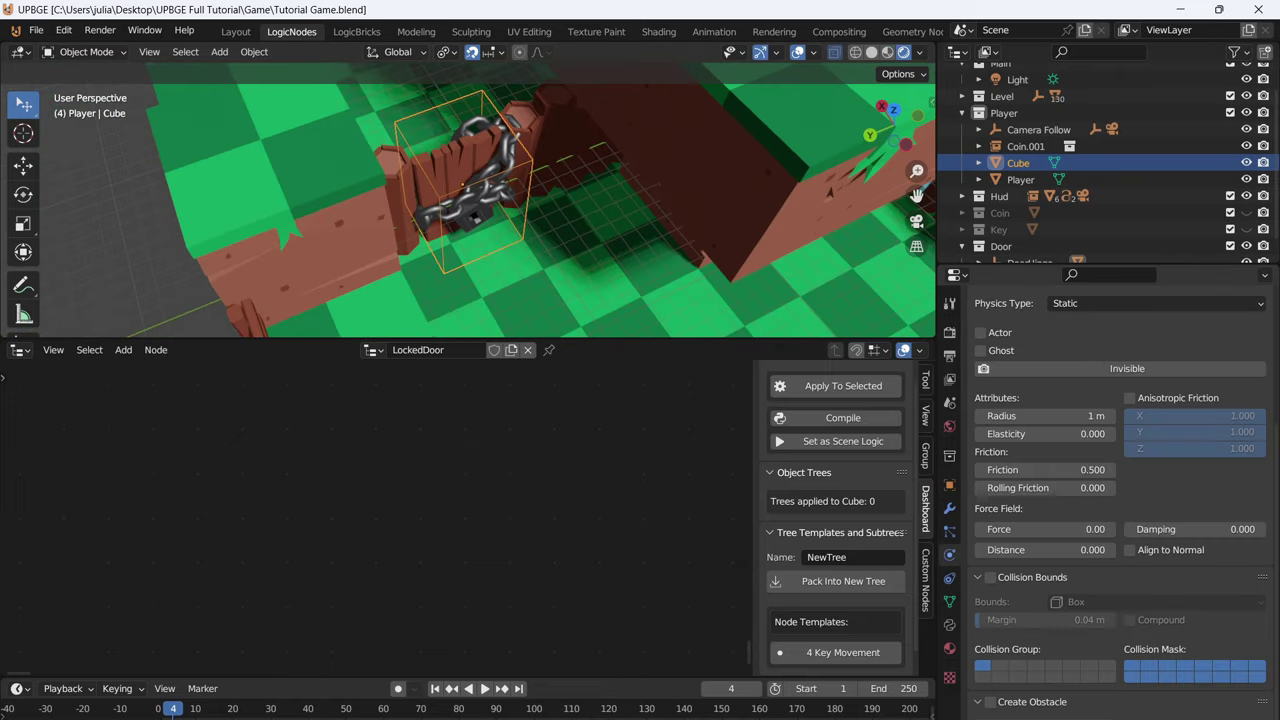
pyautogui.scroll(3, 1030, 370)
pyautogui.click(1156, 384)
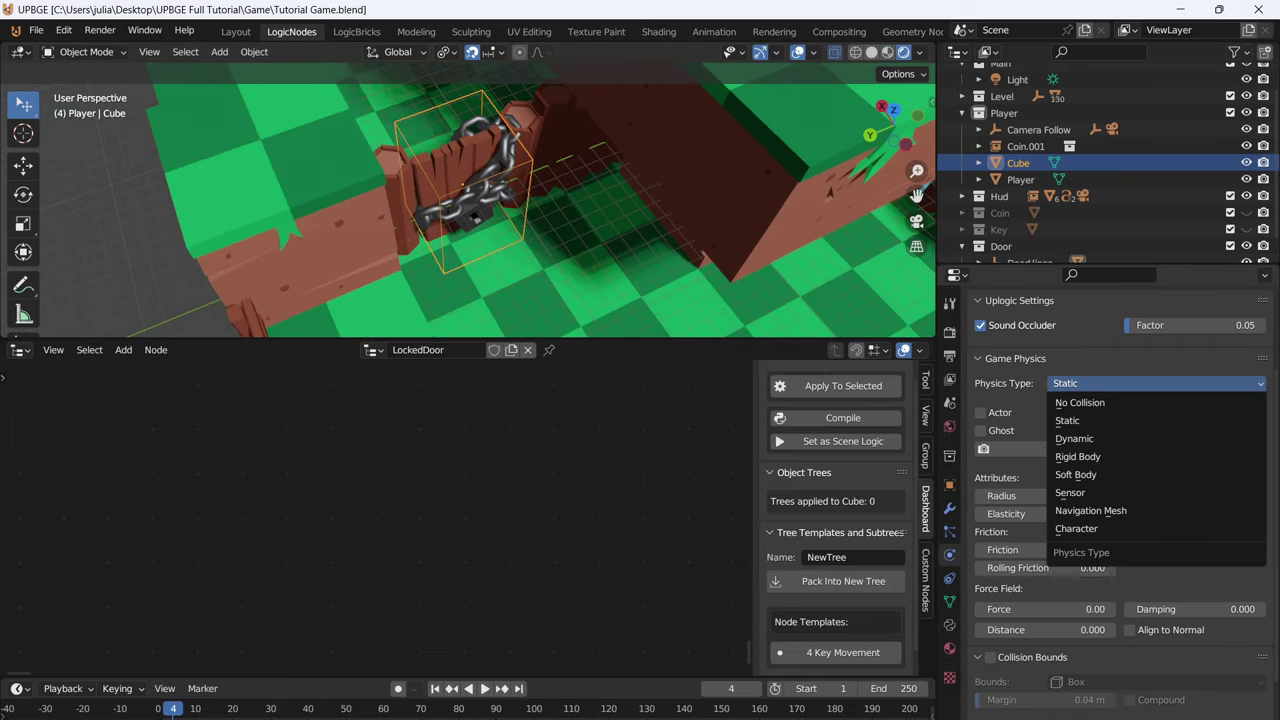
pyautogui.click(1120, 384)
pyautogui.click(1120, 384)
pyautogui.click(1120, 384)
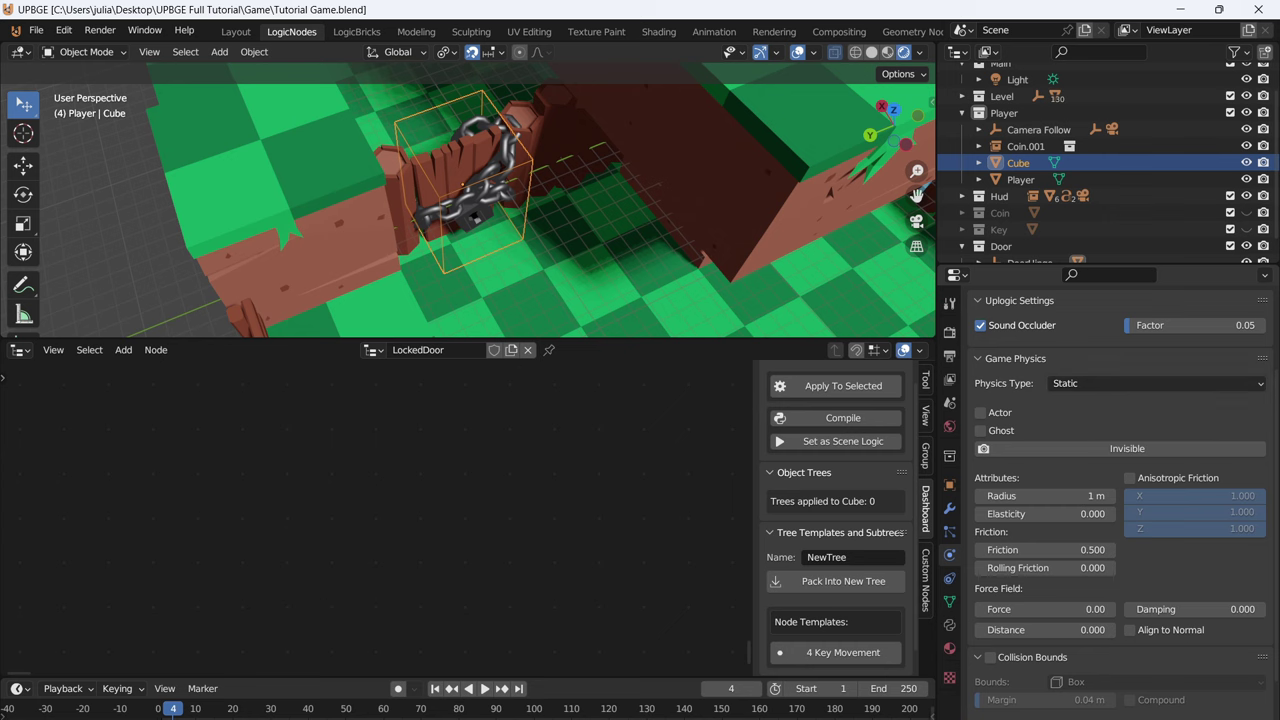
pyautogui.click(981, 413)
pyautogui.click(990, 658)
pyautogui.hotkey('ctrl', 's')
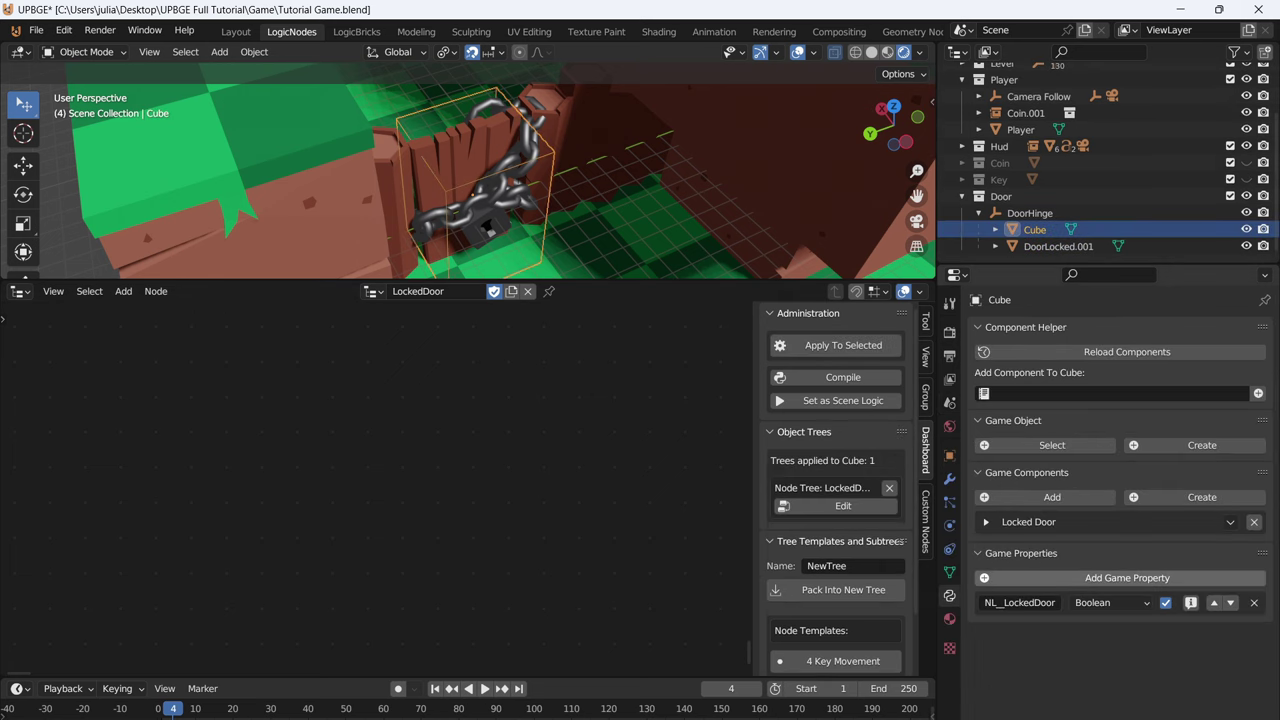
# - Add a Boolean game property named Open to the cube
pyautogui.click(1127, 578)
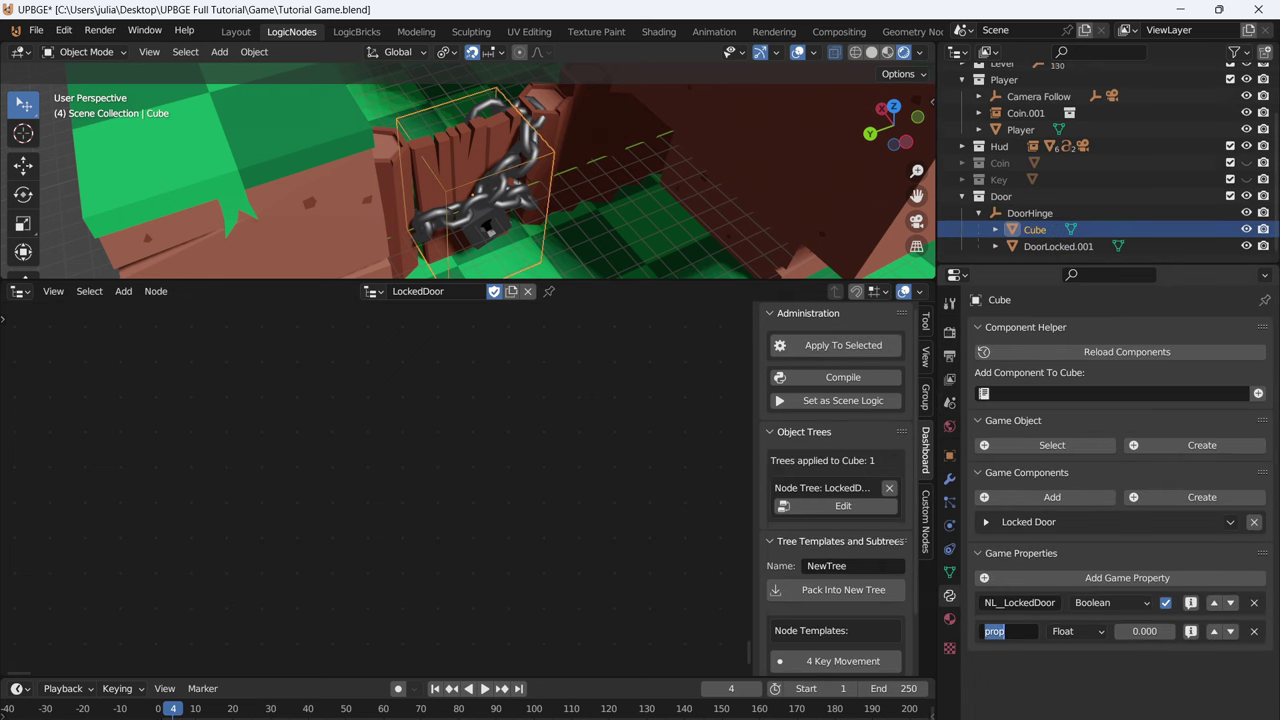
pyautogui.write('Open')
pyautogui.press('Return')
pyautogui.click(1078, 631)
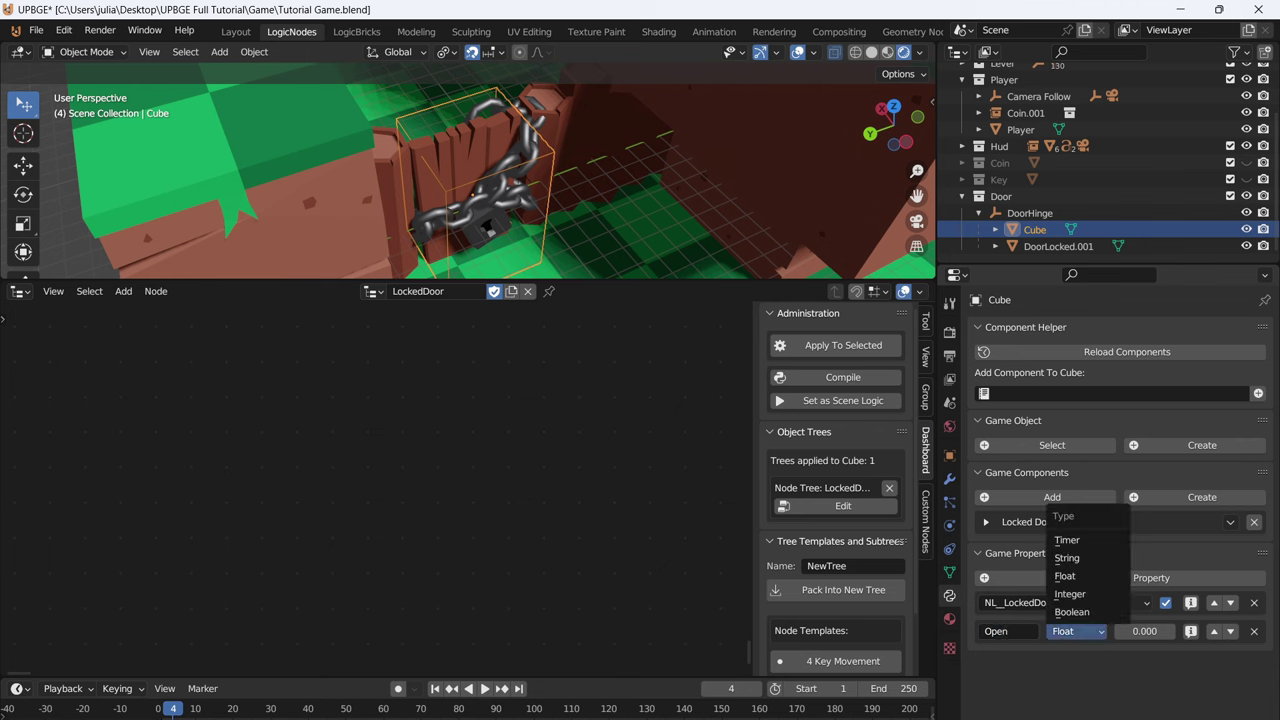
pyautogui.click(1074, 612)
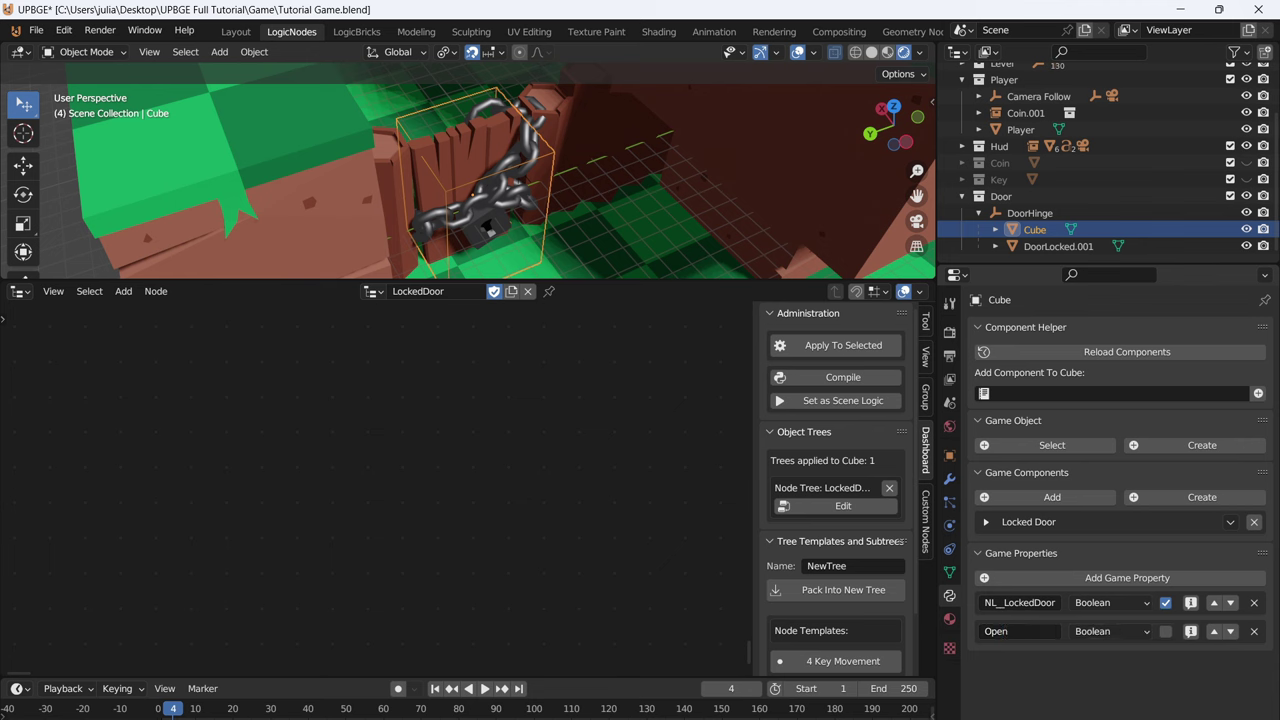
# - Add a Collision node to the LockedDoor logic tree
pyautogui.hotkey('shift', 'a')
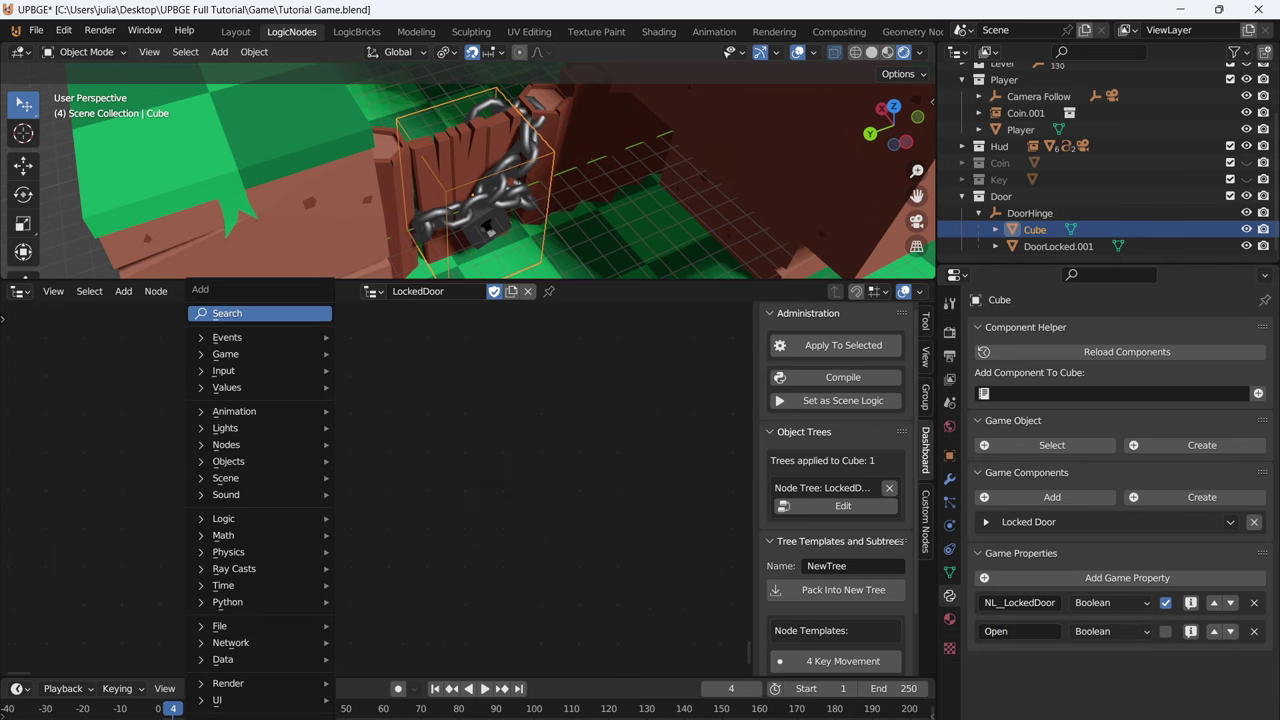
pyautogui.click(278, 314)
pyautogui.write('Col')
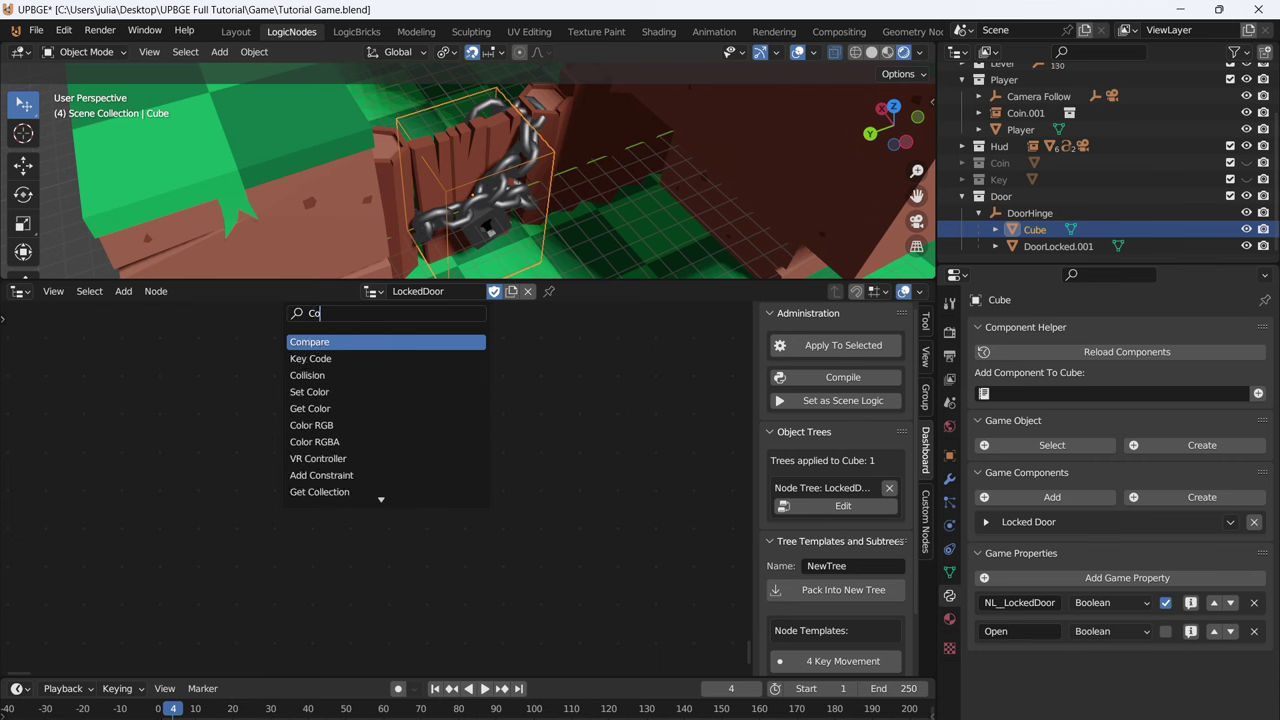
pyautogui.press('Return')
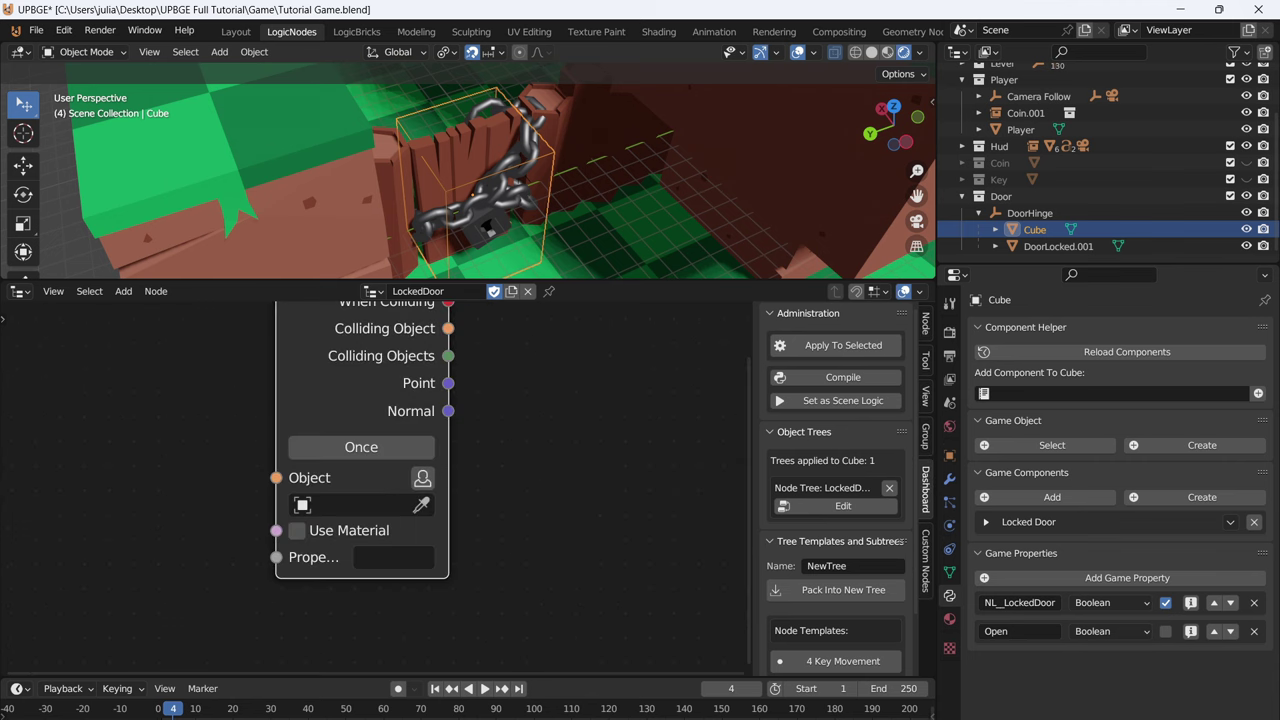
# - Make the Collision node use its owner as the object and filter by the property player
pyautogui.click(423, 478)
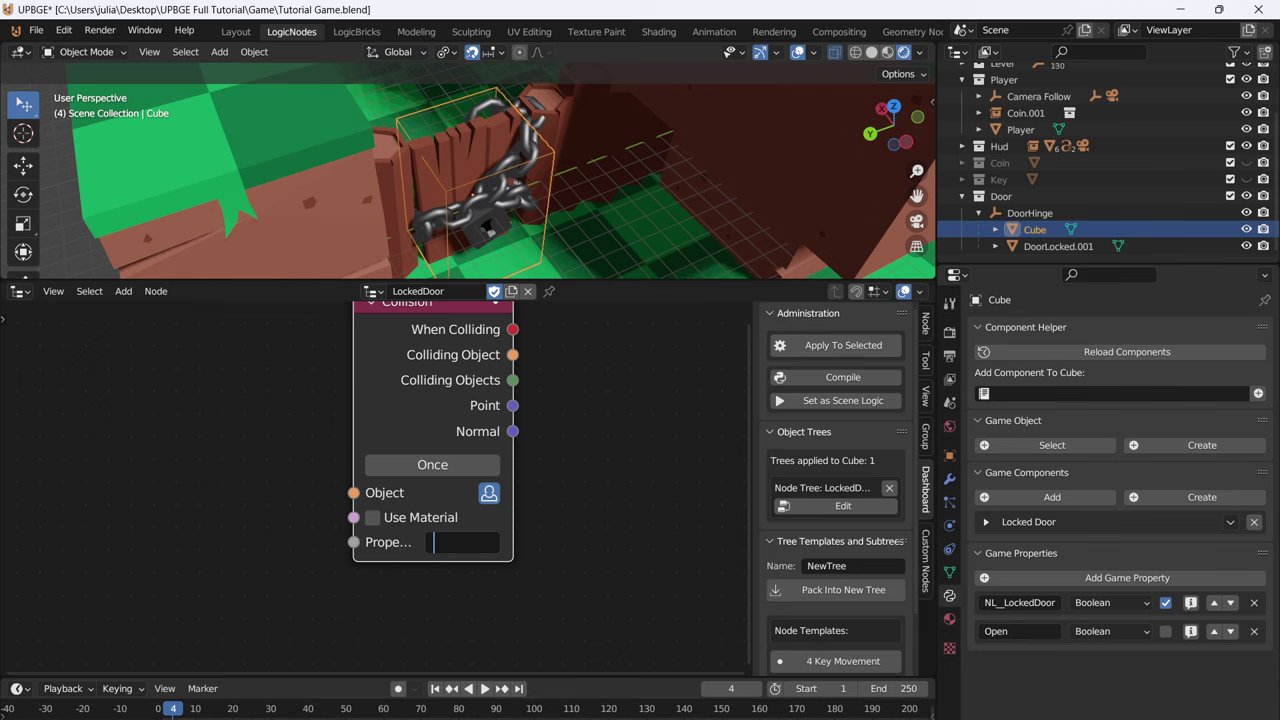
pyautogui.write('play')
pyautogui.write('er')
pyautogui.press('Return')
pyautogui.moveTo(489, 382); pyautogui.dragTo(455, 388, button='middle')
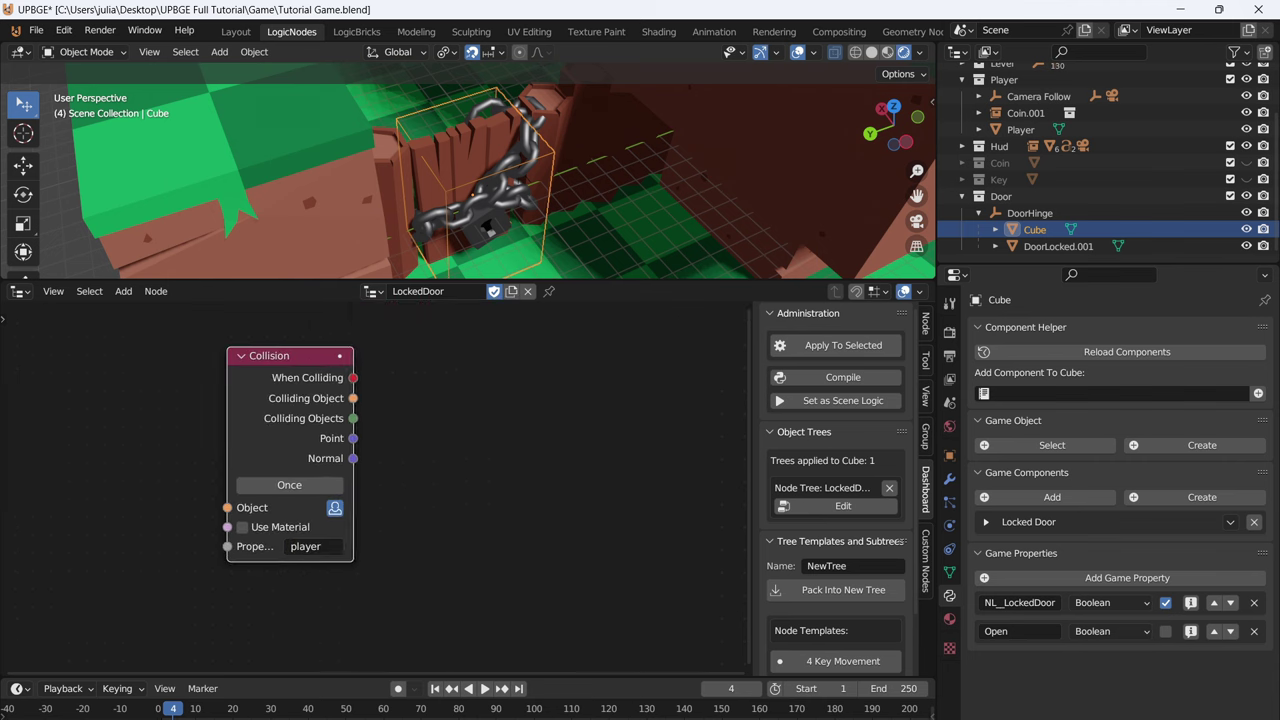
# - Add a Set Property node to the LockedDoor tree and link the Collision node's When Colliding output to its Condition
pyautogui.hotkey('shift', 'a')
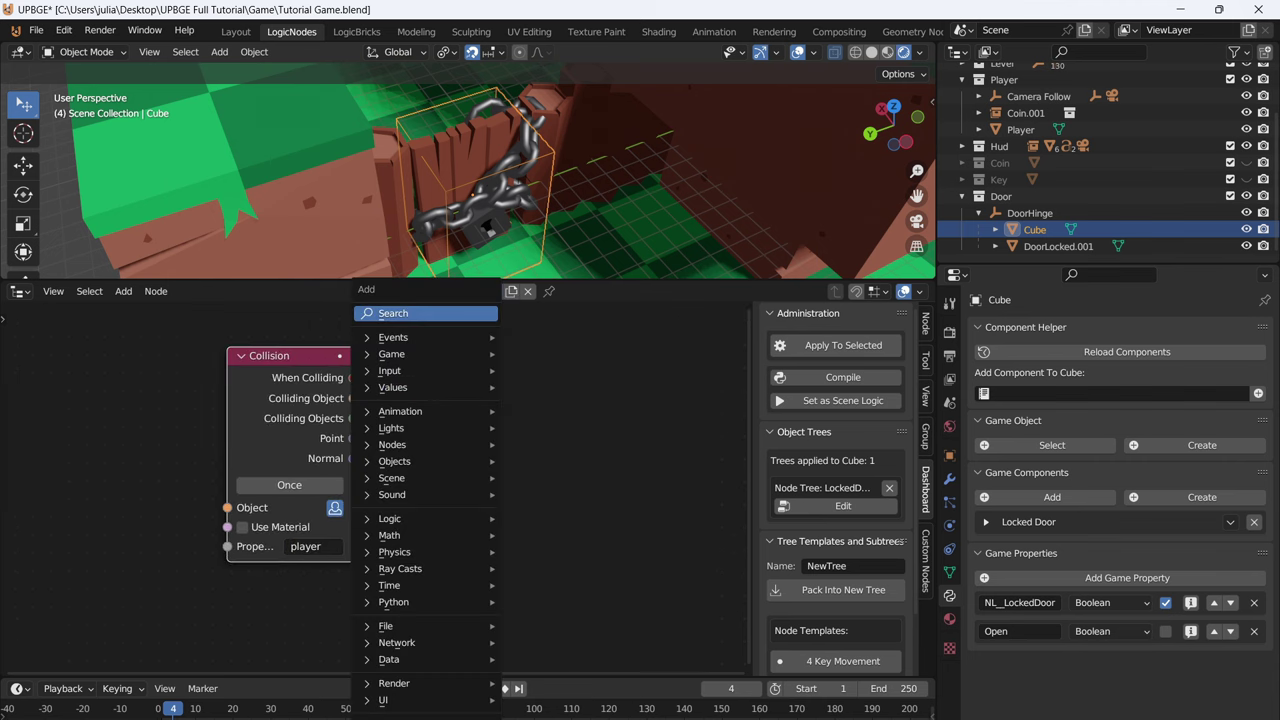
pyautogui.click(456, 314)
pyautogui.write('set pr')
pyautogui.press('Return')
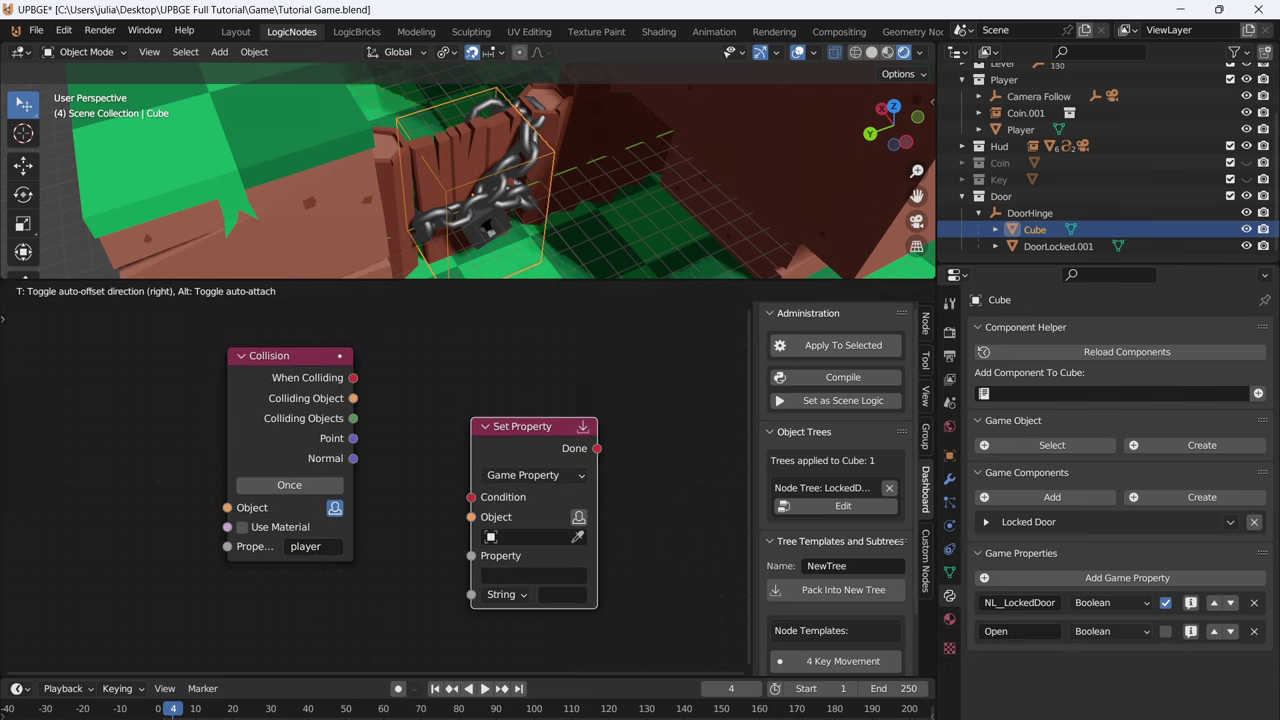
pyautogui.click(448, 343)
pyautogui.moveTo(353, 378); pyautogui.dragTo(446, 419)
# - Make the Set Property node use its owner as the object and set the property Open as a Bool to true
pyautogui.scroll(5, 385, 434)
pyautogui.click(634, 441)
pyautogui.click(590, 499)
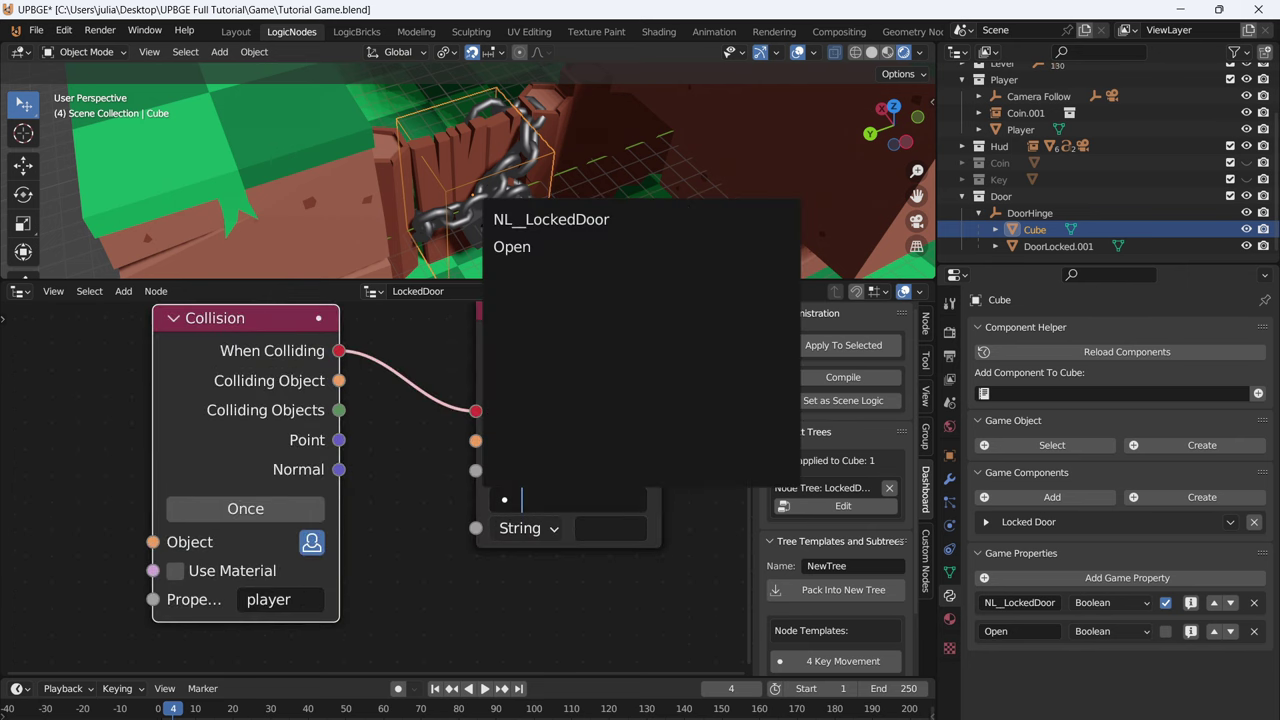
pyautogui.click(511, 246)
pyautogui.click(520, 528)
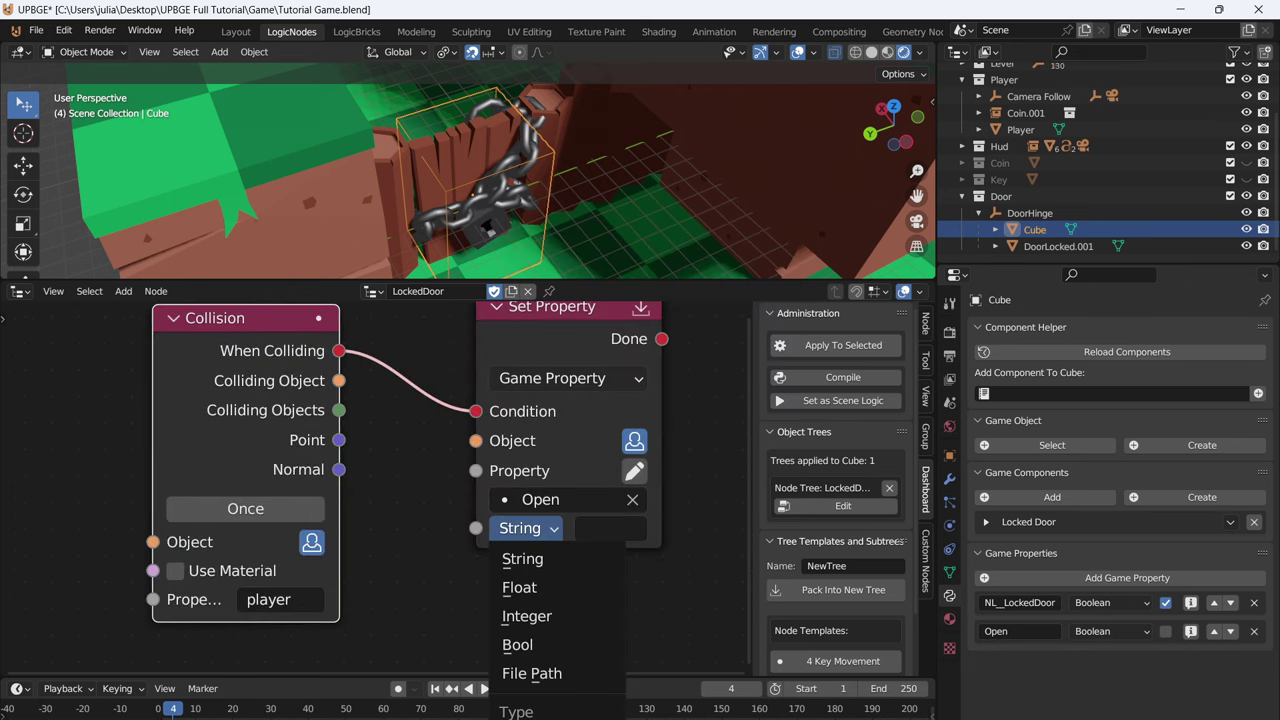
pyautogui.click(517, 644)
pyautogui.scroll(-3, 300, 500)
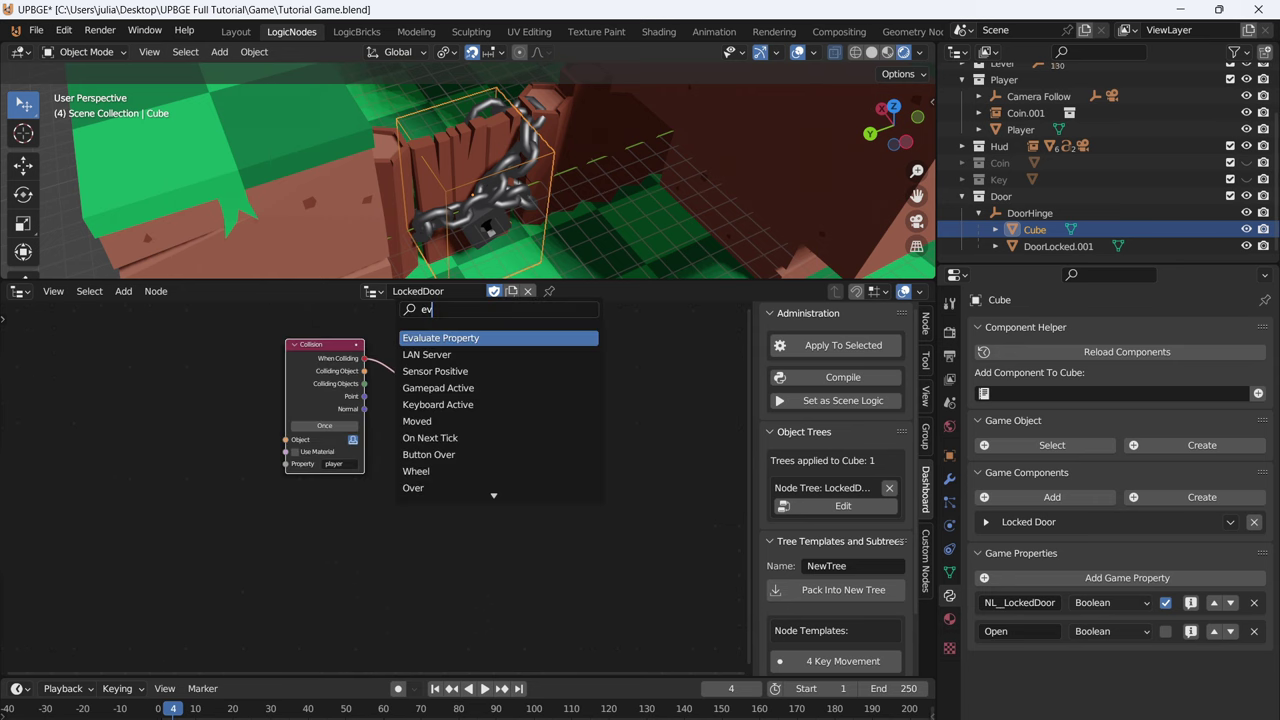
# - Add an Evaluate Property node below the Collision node and make it use its owner as the object
pyautogui.click(498, 338)
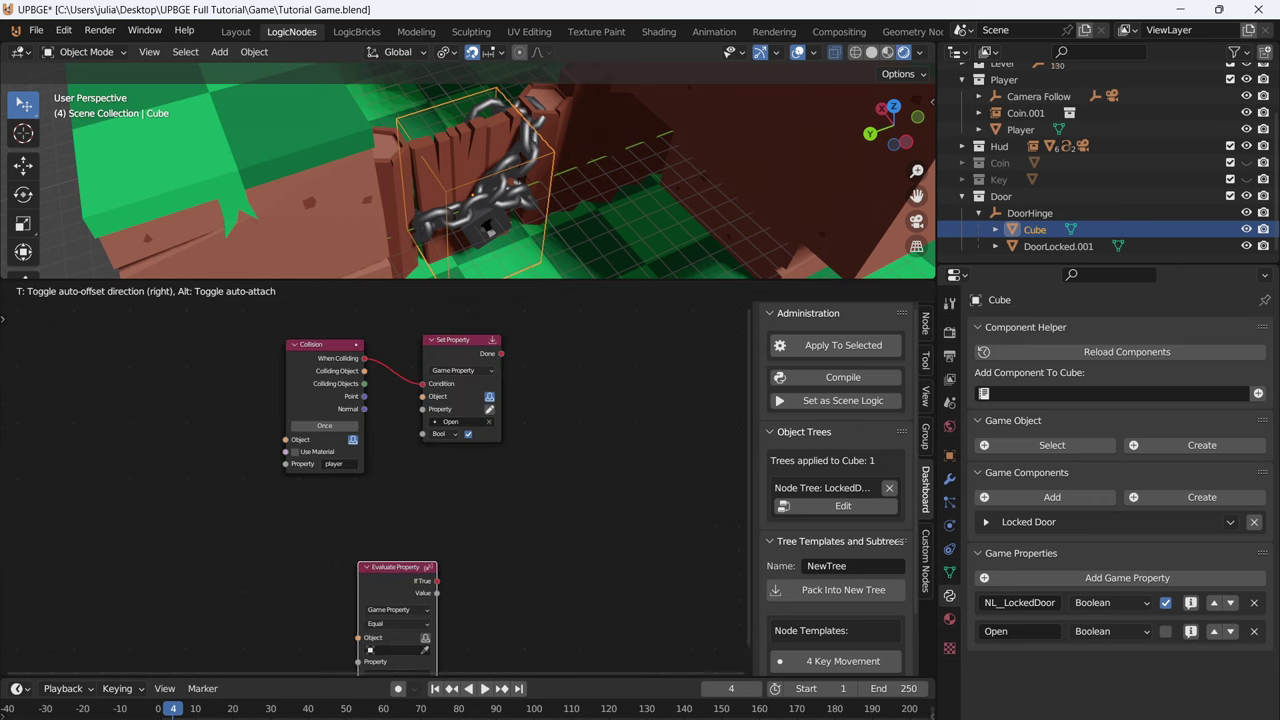
pyautogui.click(308, 508)
pyautogui.click(358, 570)
# - Make the Evaluate Property node check whether the property Open equals a Bool value of true
pyautogui.scroll(4, 325, 635)
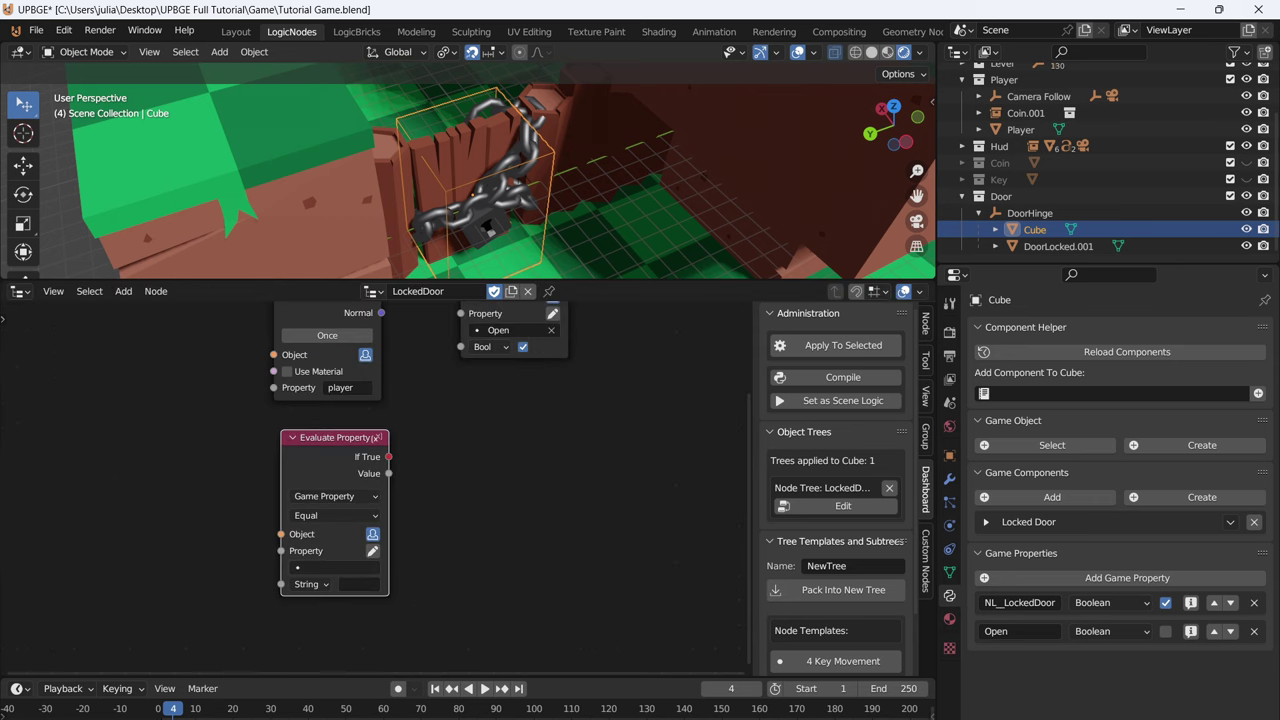
pyautogui.click(335, 567)
pyautogui.click(310, 606)
pyautogui.click(306, 584)
pyautogui.click(305, 651)
pyautogui.moveTo(425, 560); pyautogui.dragTo(366, 563, button='middle')
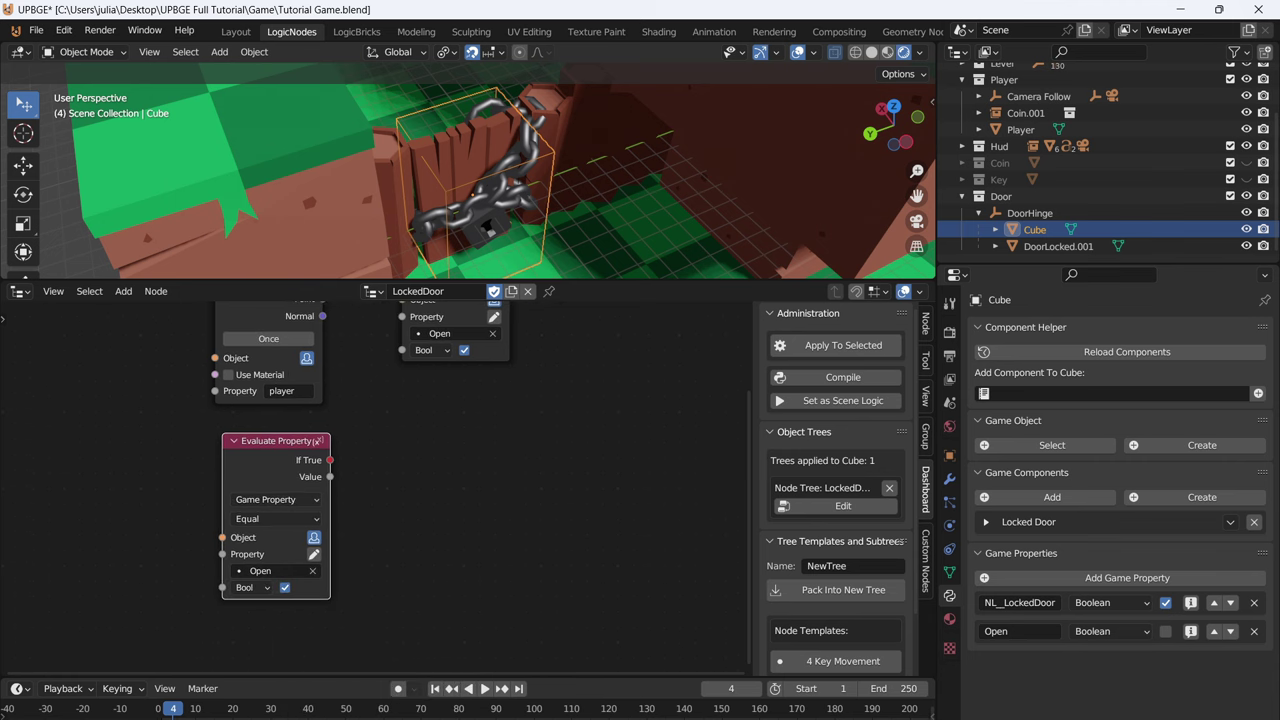
# - Add an Apply Rotation node beside Evaluate Property and link the If True output to its Condition
pyautogui.moveTo(540, 420); pyautogui.dragTo(480, 443, button='middle')
pyautogui.hotkey('shift', 'a')
pyautogui.click(473, 314)
pyautogui.write('ap')
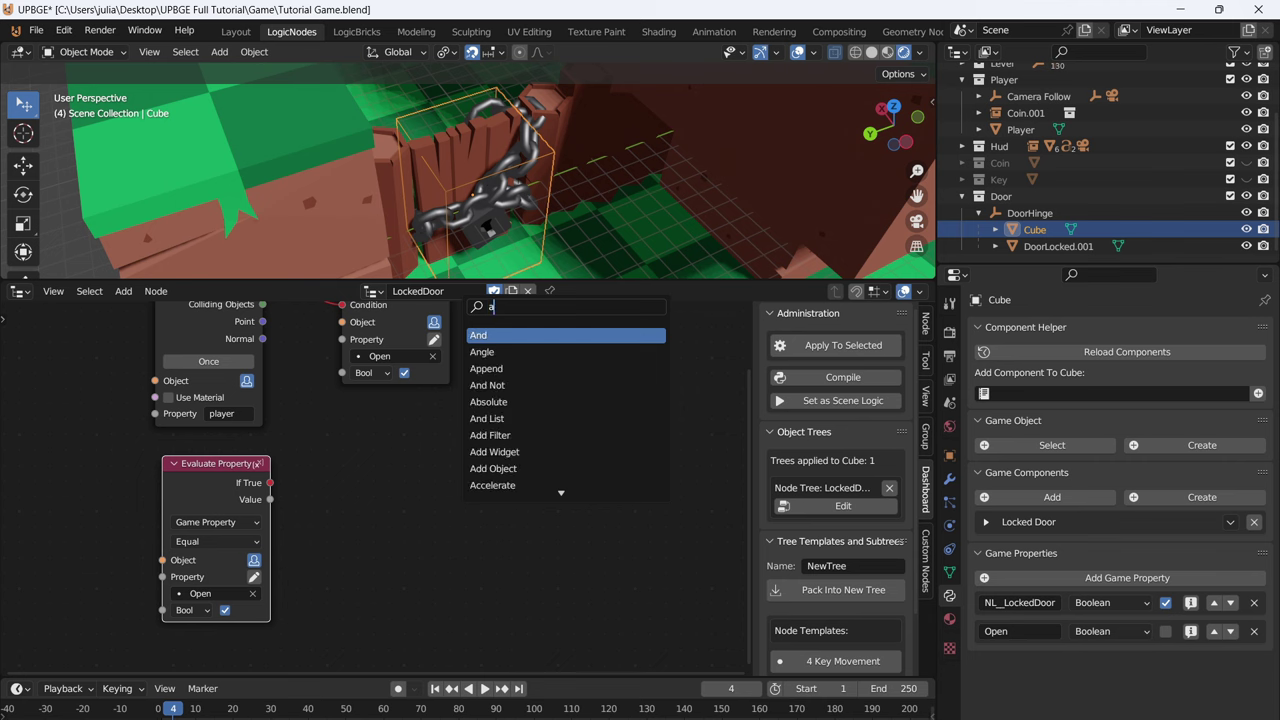
pyautogui.click(506, 418)
pyautogui.click(378, 520)
pyautogui.moveTo(270, 485); pyautogui.dragTo(277, 484)
pyautogui.moveTo(277, 483); pyautogui.dragTo(327, 498)
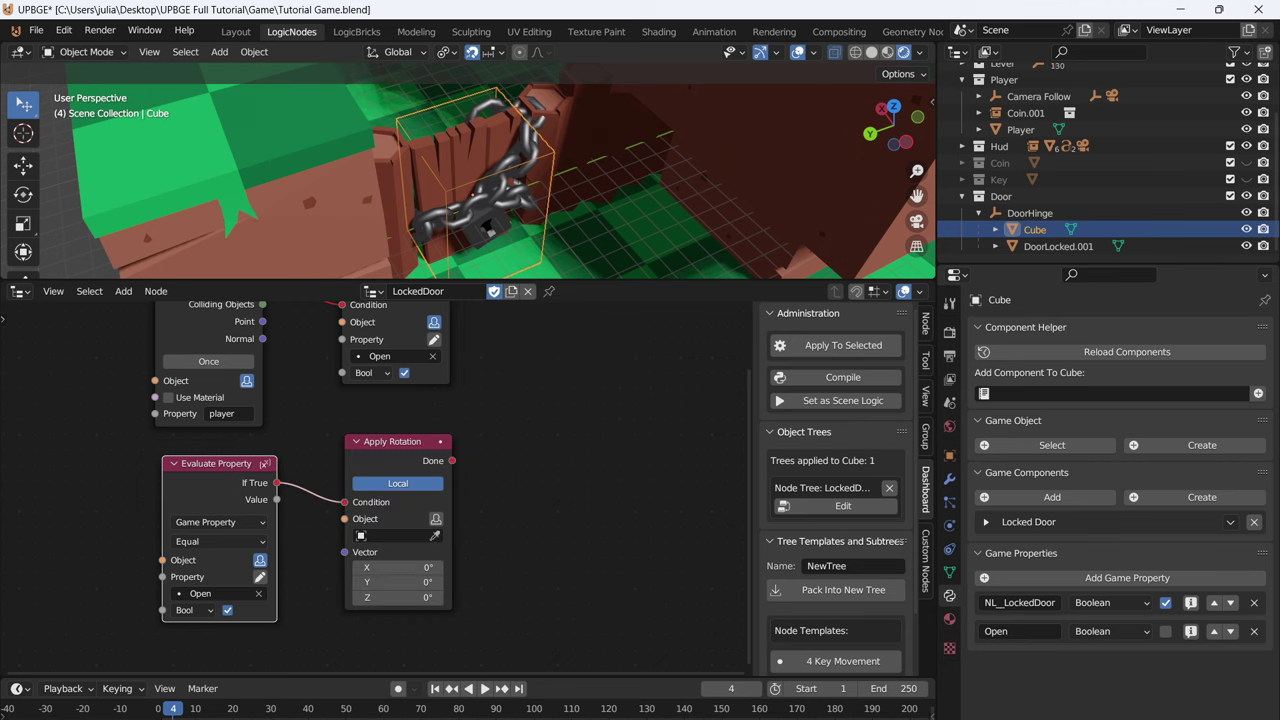
pyautogui.moveTo(392, 443); pyautogui.dragTo(498, 446)
# - Add a Get Parent node with the owner as child object and link its Parent Object to Apply Rotation's Object
pyautogui.moveTo(499, 446); pyautogui.dragTo(501, 399, button='middle')
pyautogui.moveTo(540, 204); pyautogui.dragTo(497, 197, button='middle')
pyautogui.moveTo(500, 523); pyautogui.dragTo(550, 461, button='middle')
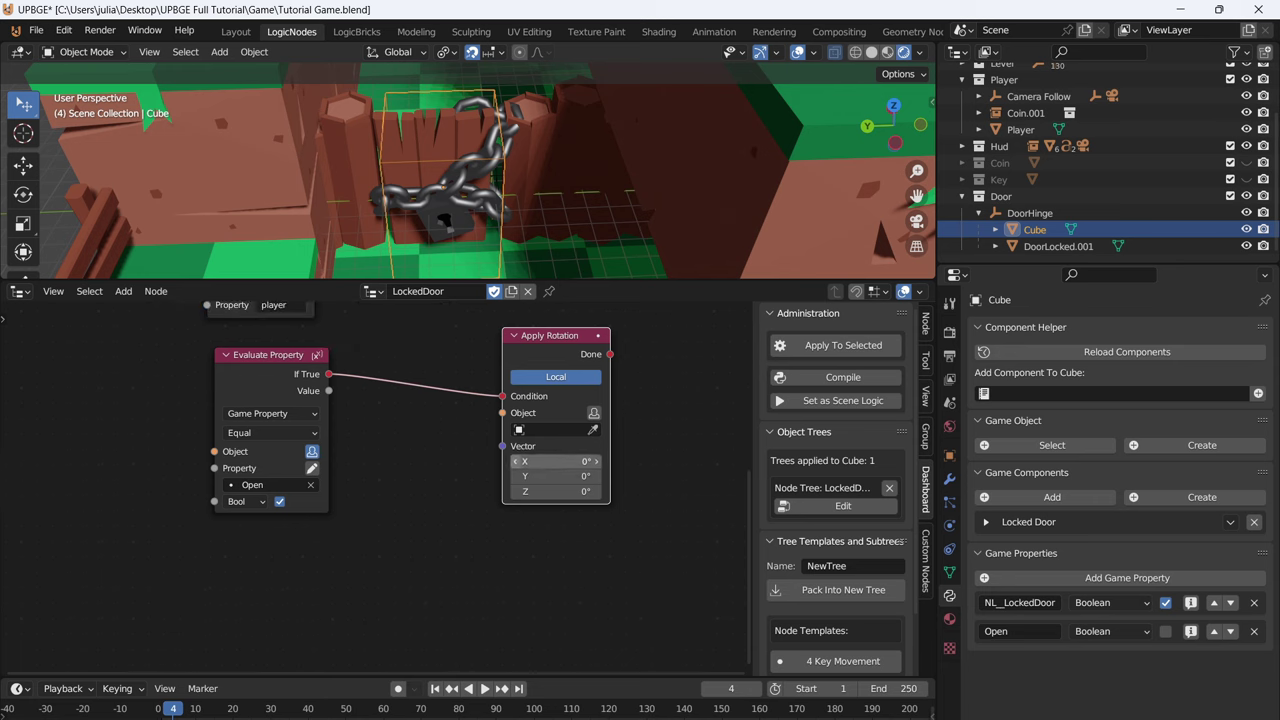
pyautogui.hotkey('shift', 'a')
pyautogui.click(369, 314)
pyautogui.write('get par')
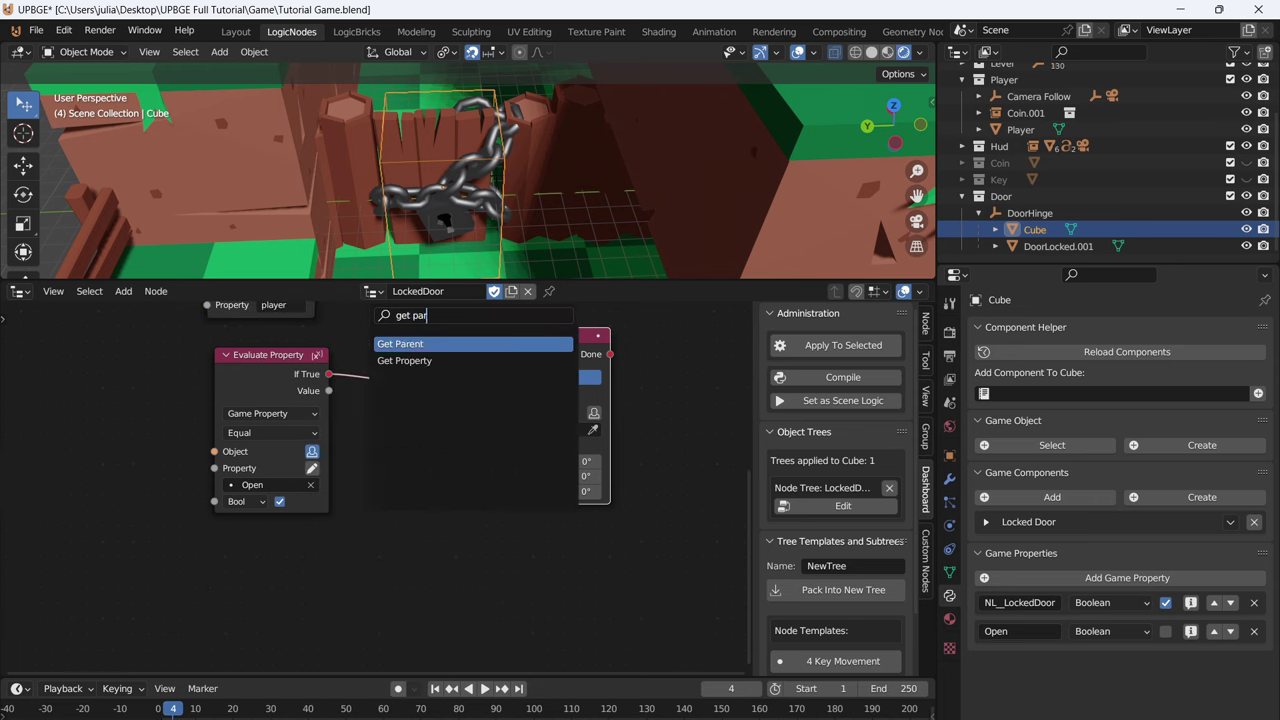
pyautogui.press('Return')
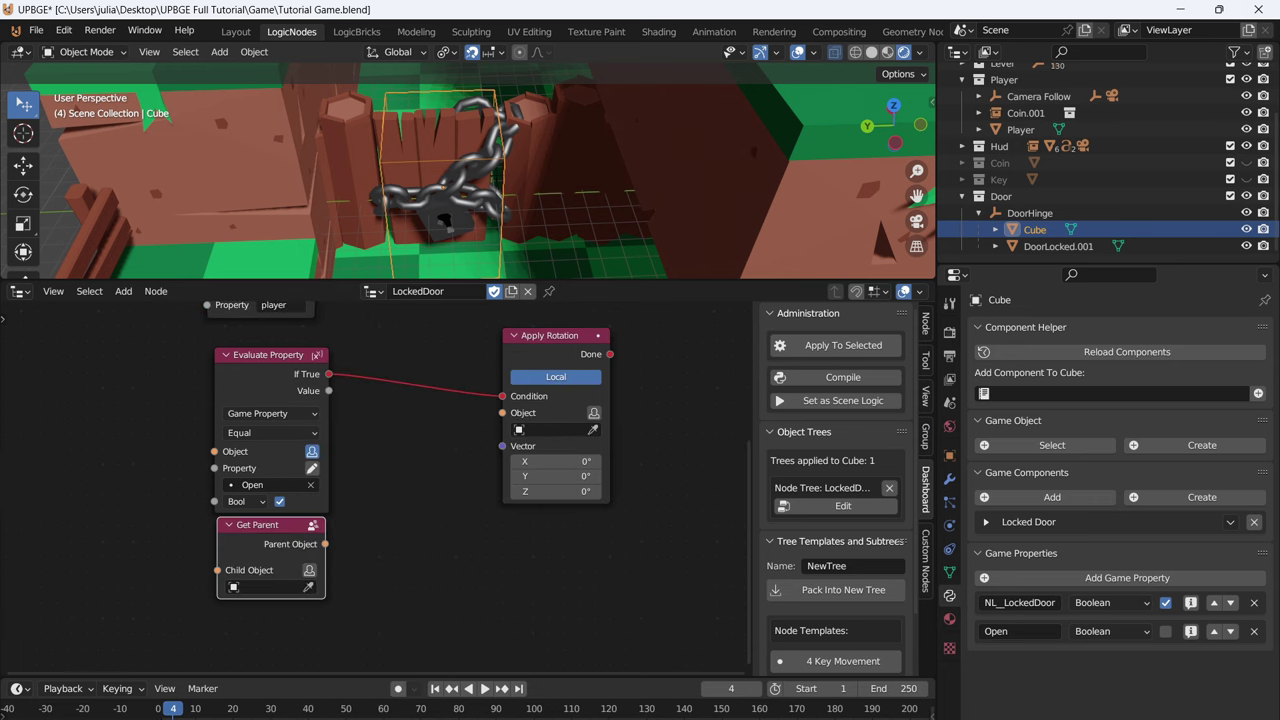
pyautogui.moveTo(325, 544); pyautogui.dragTo(503, 413)
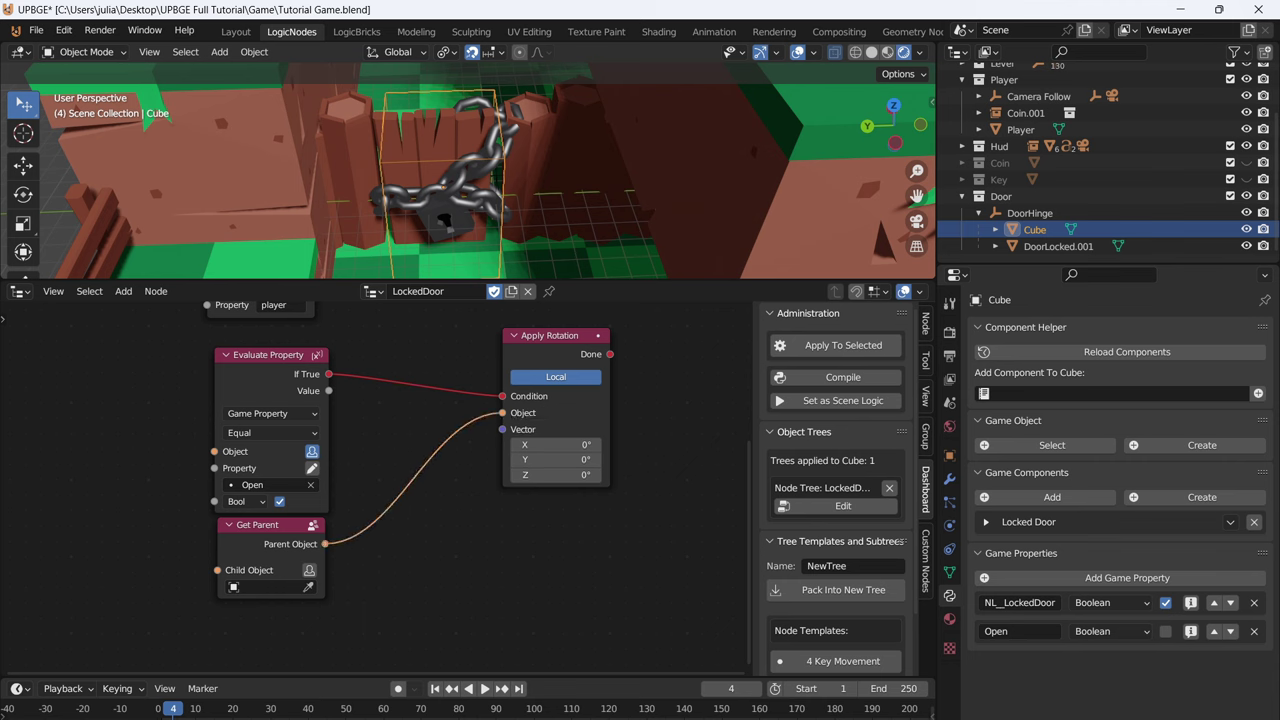
pyautogui.click(309, 570)
pyautogui.press('g')
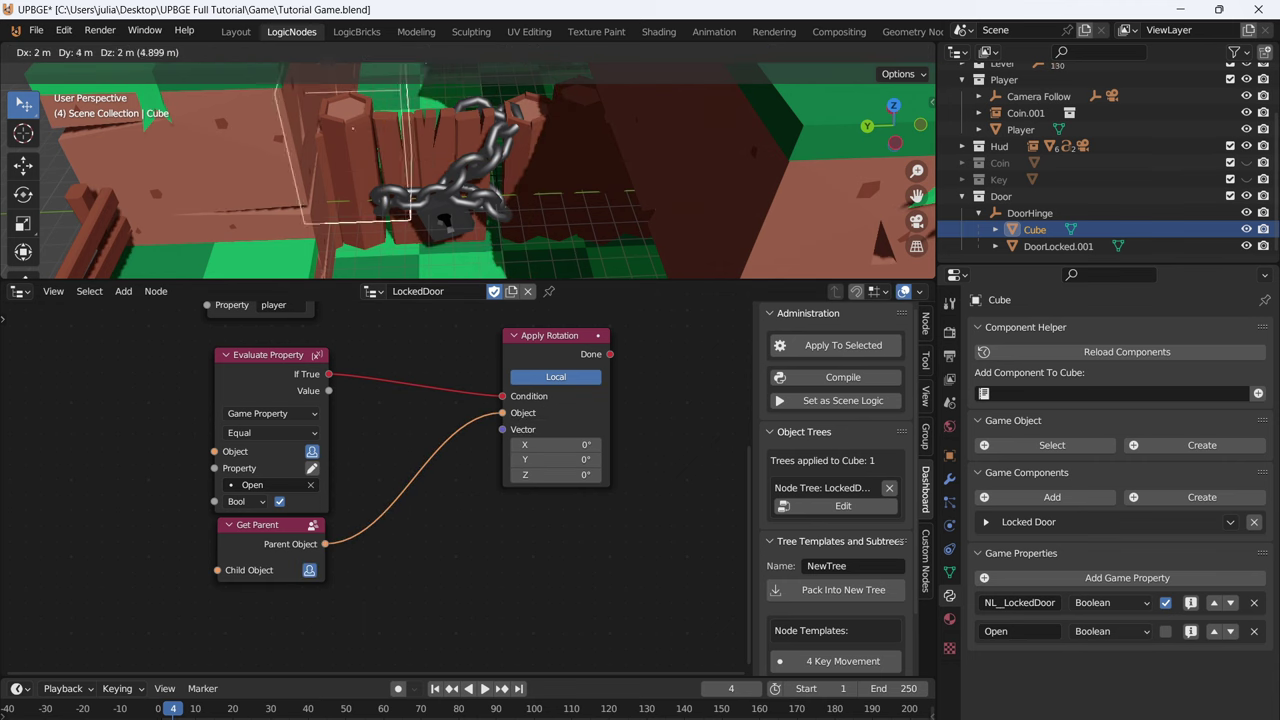
pyautogui.press('Escape')
pyautogui.click(498, 177)
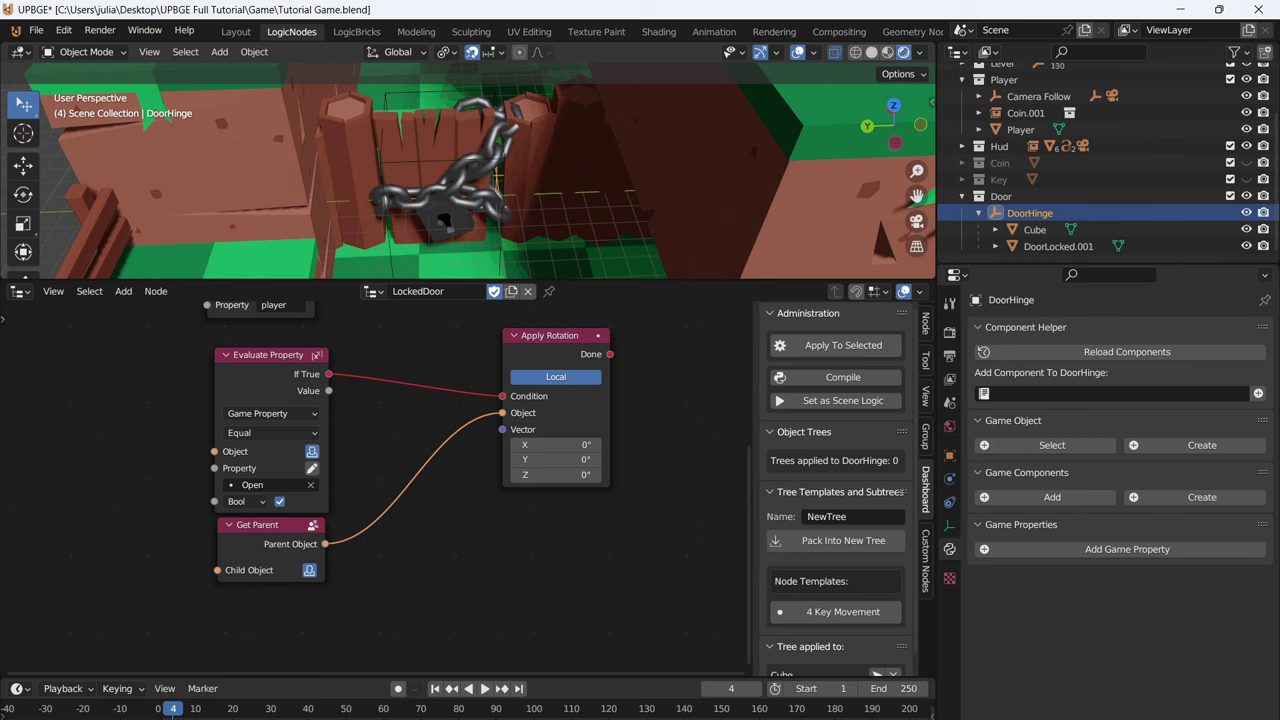
pyautogui.press('r')
pyautogui.press('z')
pyautogui.press('Escape')
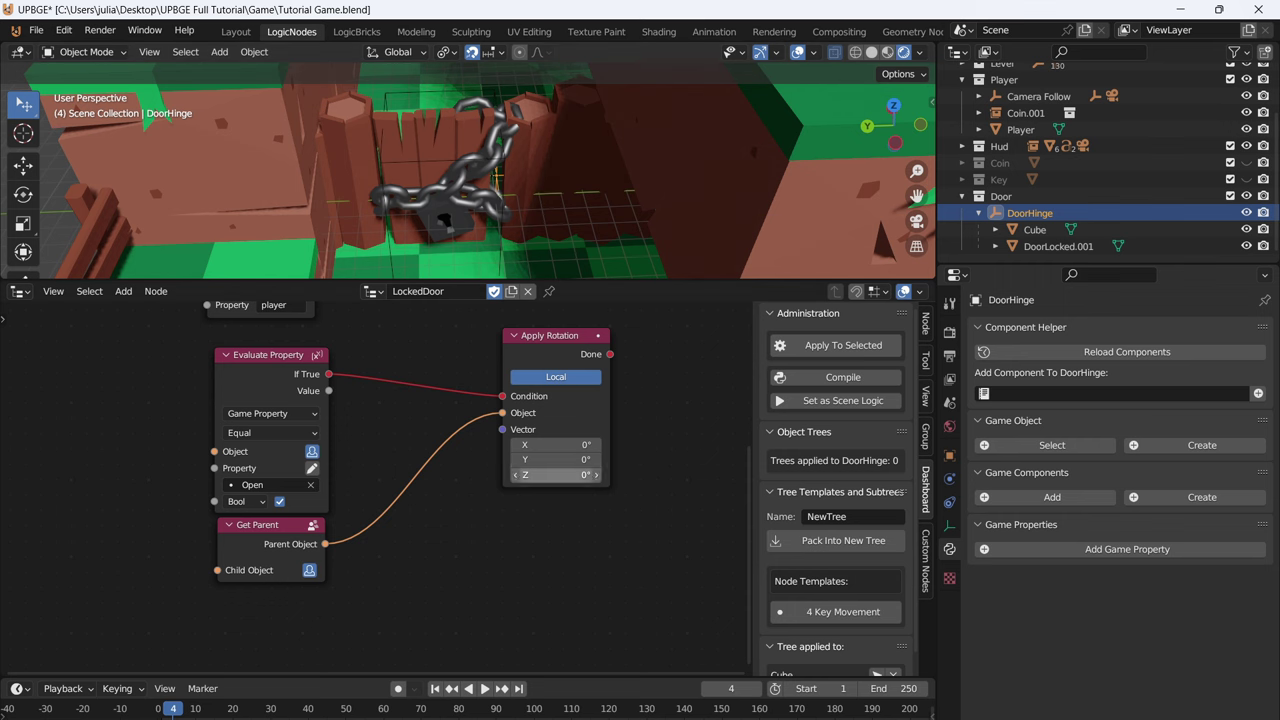
# - Set the Apply Rotation node's Z value to -3° and reposition the rotation nodes below the Collision branch
pyautogui.click(556, 475)
pyautogui.write('-3')
pyautogui.press('Return')
pyautogui.moveTo(262, 620); pyautogui.dragTo(575, 548)
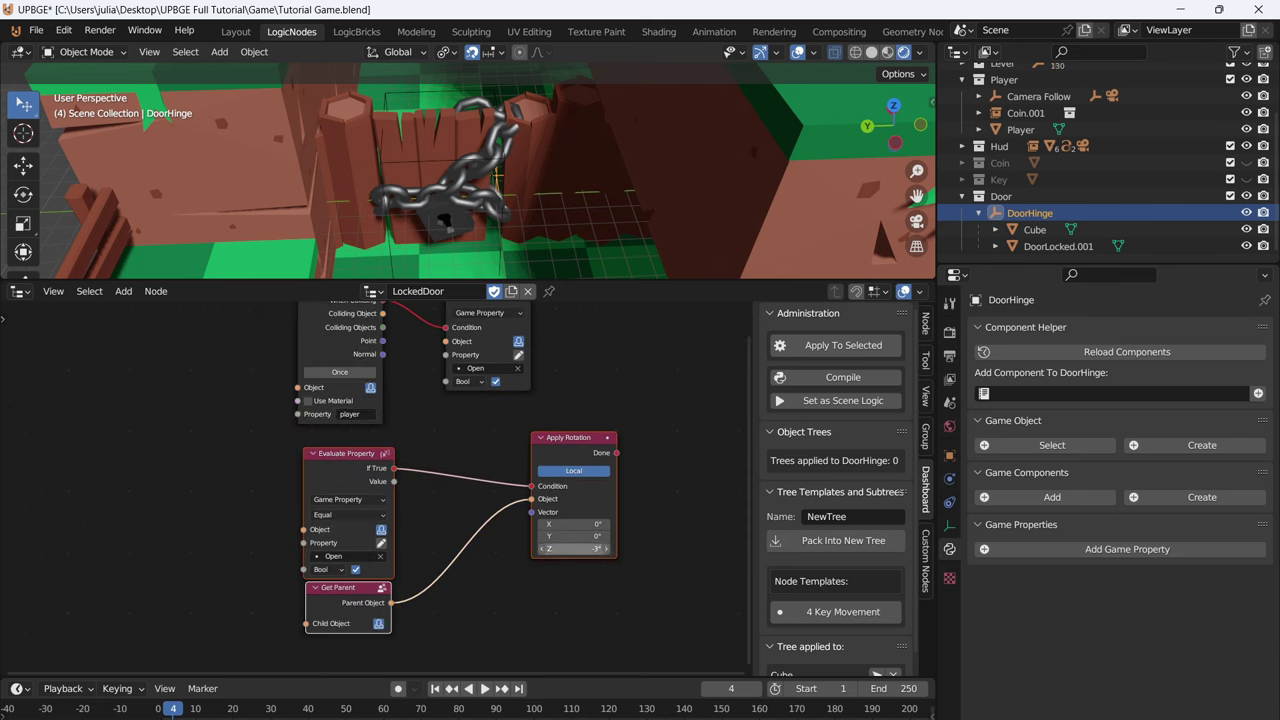
pyautogui.press('g')
pyautogui.click(563, 561)
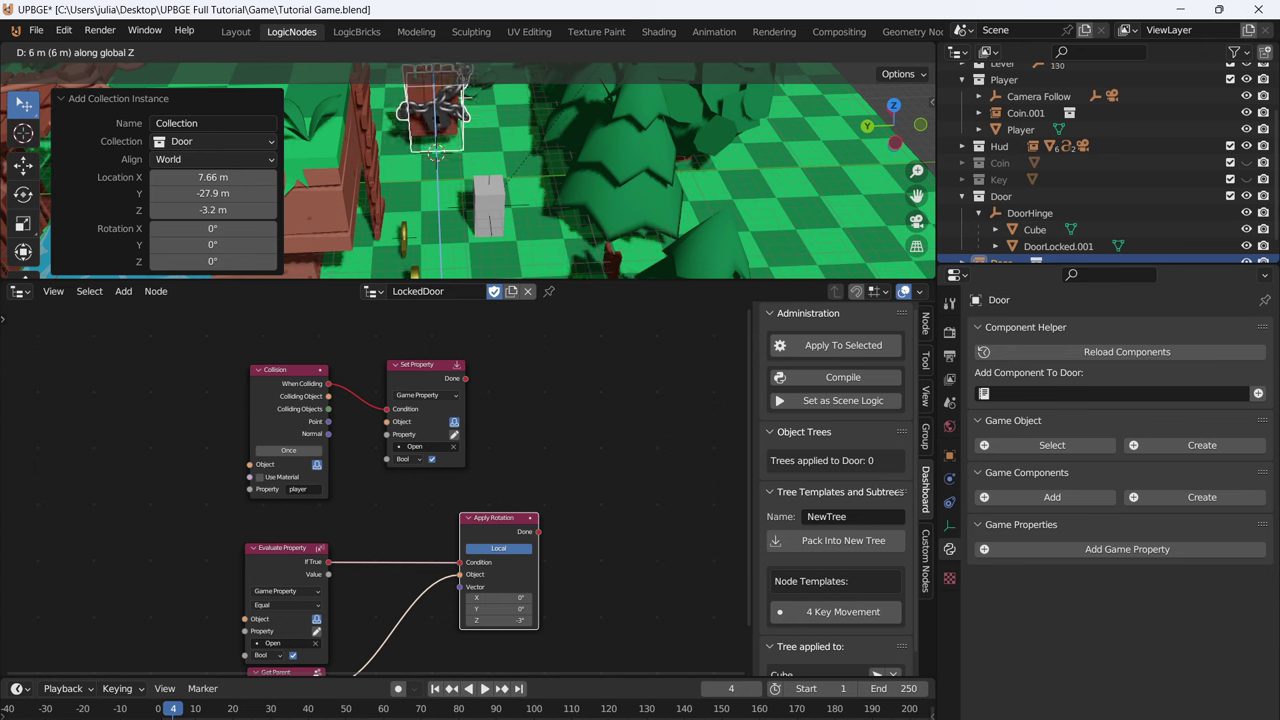
# - Try to set the origin of the Door collection instance placed in the level
pyautogui.click(254, 52)
pyautogui.moveTo(289, 88)
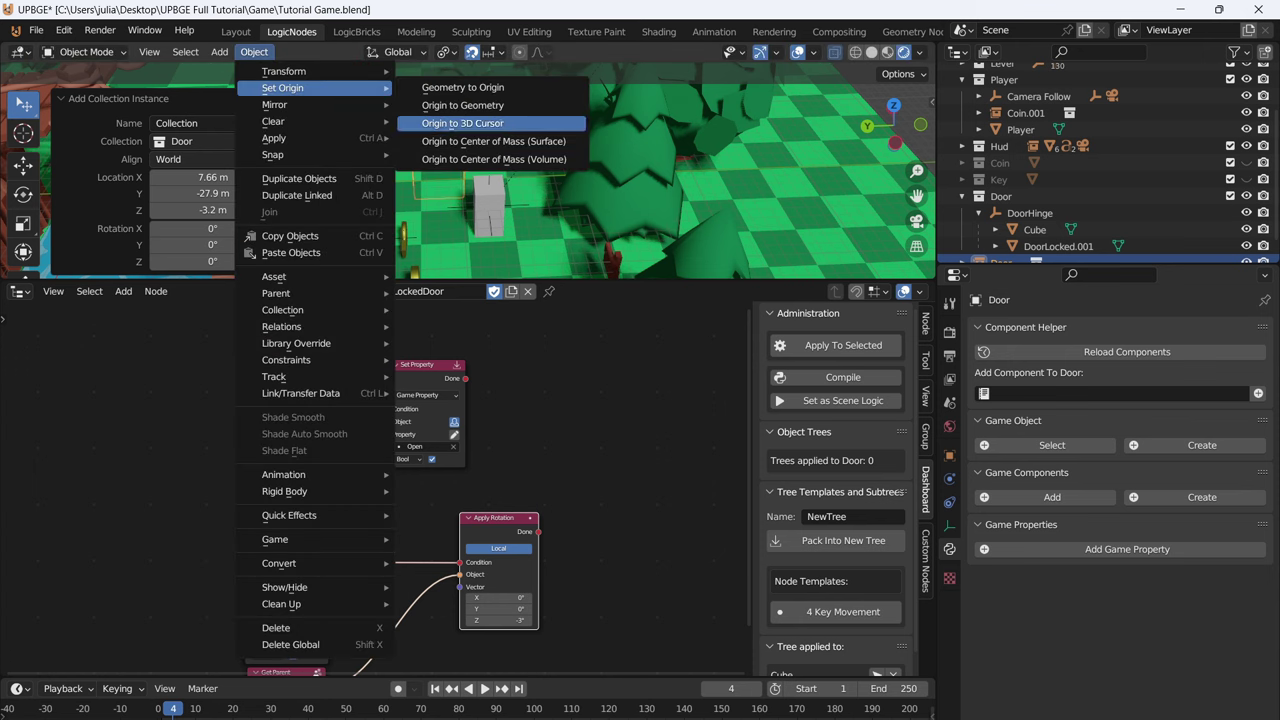
pyautogui.click(497, 160)
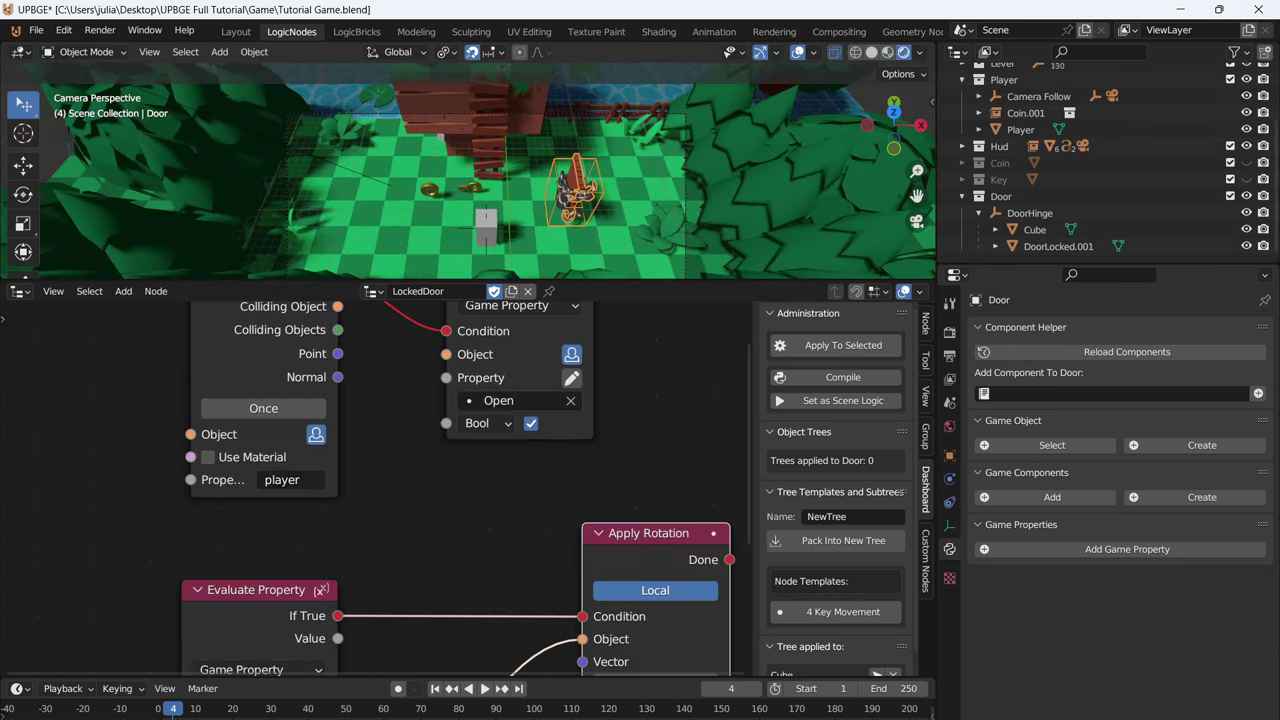
# - Change the Collision node's property filter to Player and save the file
pyautogui.click(282, 480)
pyautogui.write('Player')
pyautogui.press('Return')
pyautogui.hotkey('ctrl', 's')
# - Run the game to test how the door reacts to the player, and stop it
pyautogui.press('p')
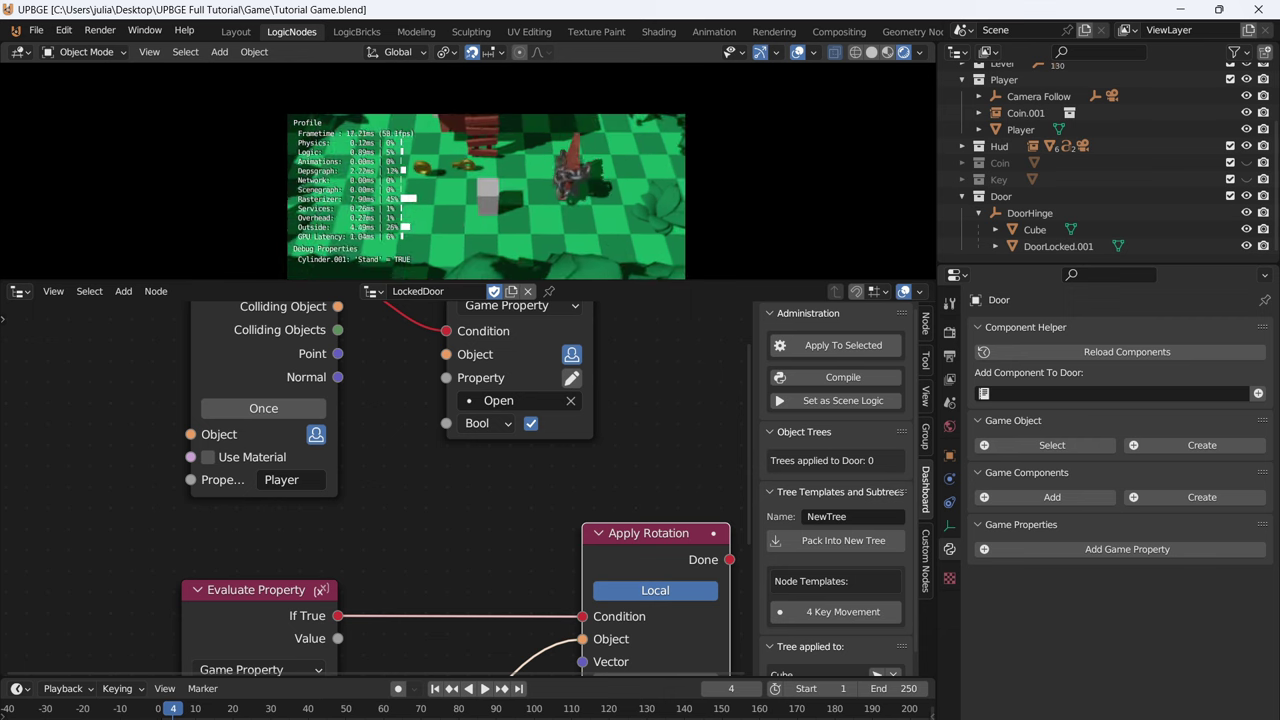
pyautogui.press('Escape')
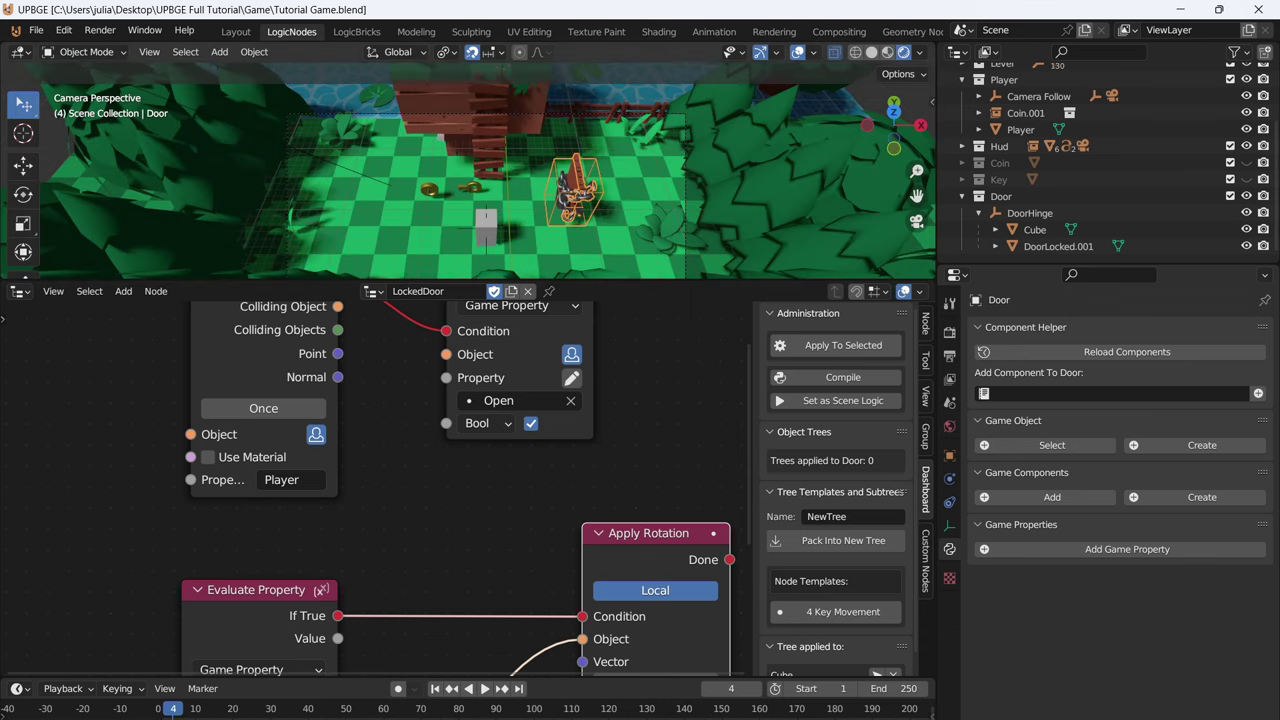
# - Add a Timer node and link the Set Property node's Done output to its Set Timer input
pyautogui.moveTo(510, 457); pyautogui.dragTo(284, 566, button='middle')
pyautogui.hotkey('shift', 'a')
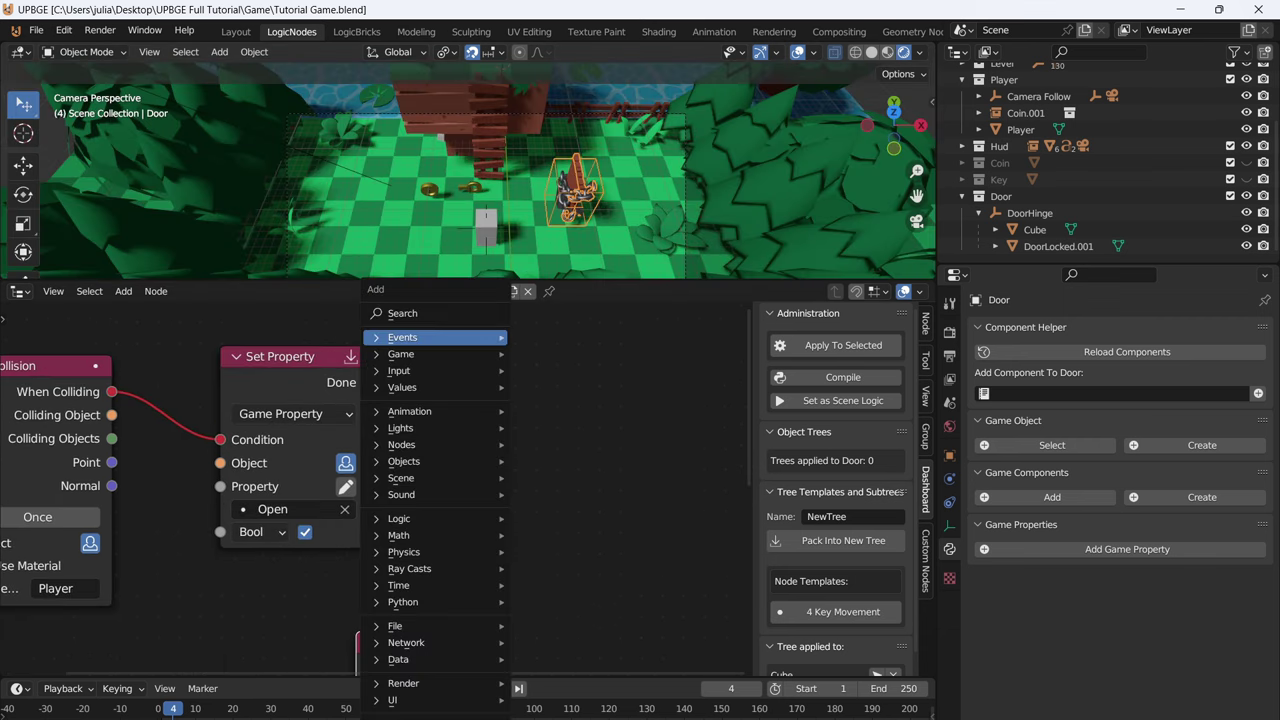
pyautogui.click(456, 313)
pyautogui.write('ti')
pyautogui.press('Return')
pyautogui.click(475, 394)
pyautogui.click(369, 383)
pyautogui.moveTo(425, 440); pyautogui.dragTo(475, 464)
# - Set the Timer node's duration to 0.65 seconds
pyautogui.moveTo(530, 468); pyautogui.dragTo(448, 472, button='middle')
pyautogui.doubleClick(464, 492)
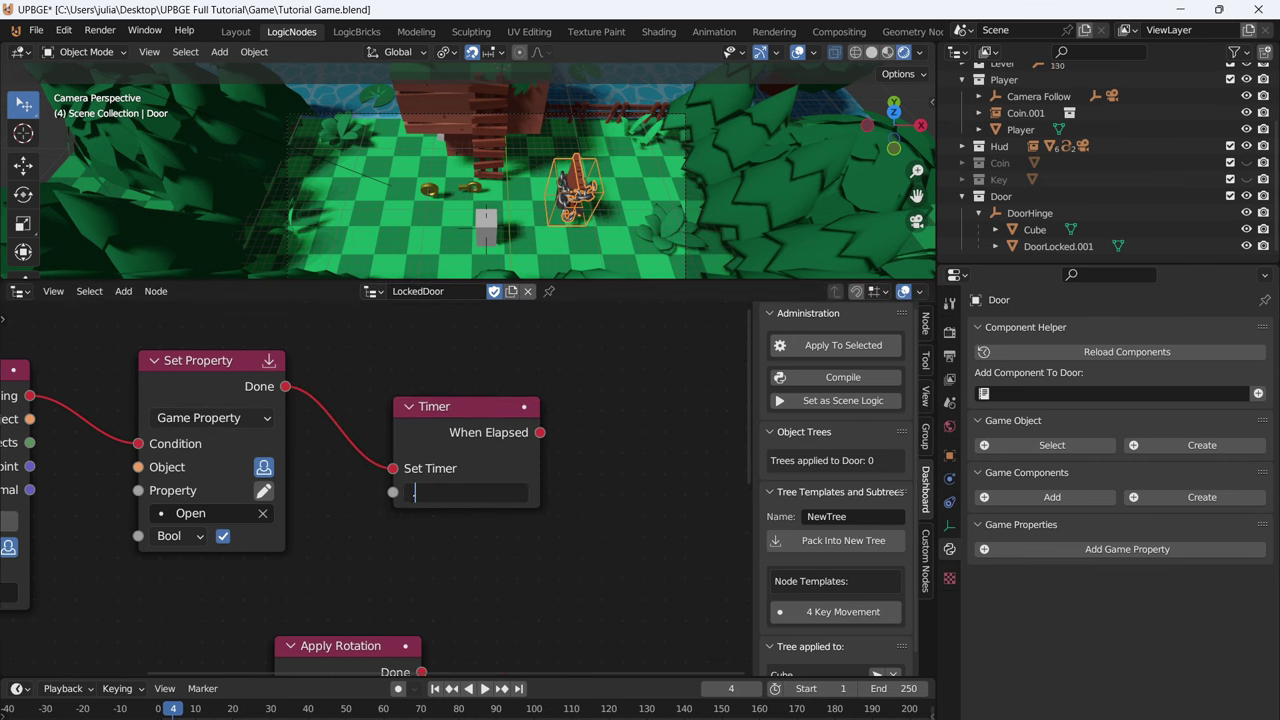
pyautogui.press('Return')
# - Duplicate the Set Property node with Open set to false and trigger it from the Timer's When Elapsed output
pyautogui.moveTo(476, 492); pyautogui.dragTo(344, 507, button='middle')
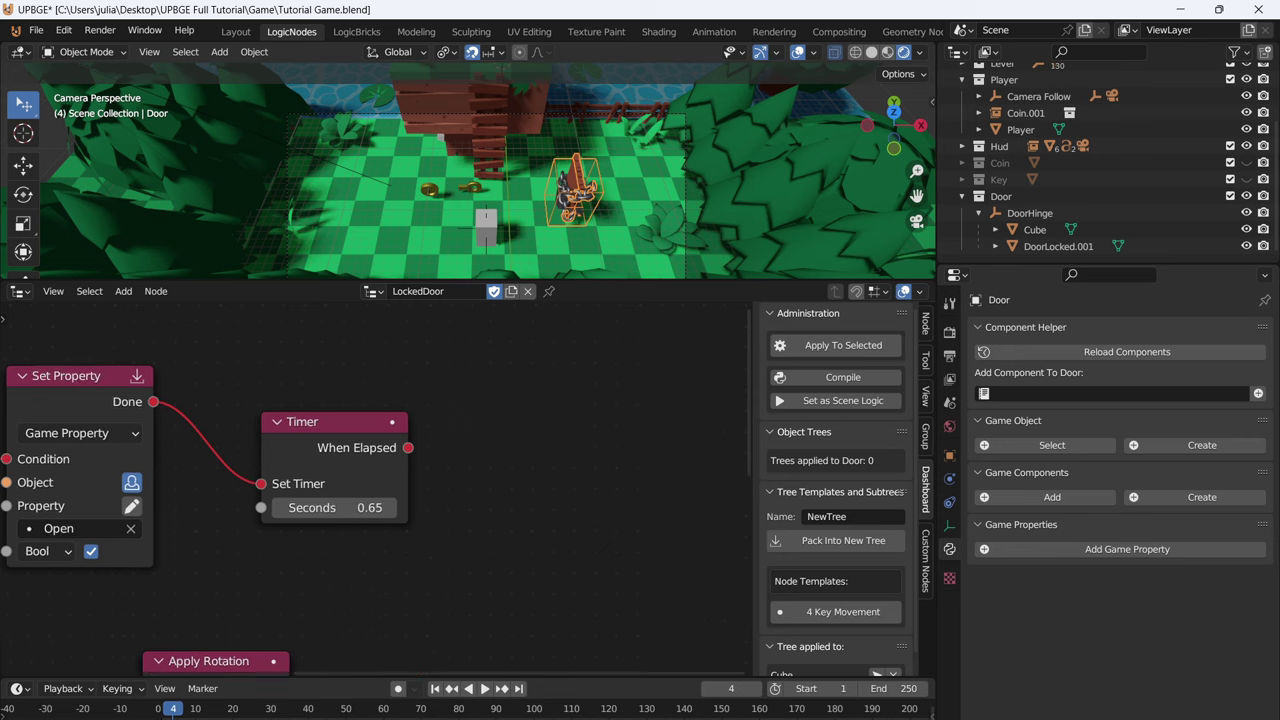
pyautogui.click(80, 400)
pyautogui.hotkey('shift', 'd')
pyautogui.click(547, 395)
pyautogui.moveTo(408, 448); pyautogui.dragTo(411, 448)
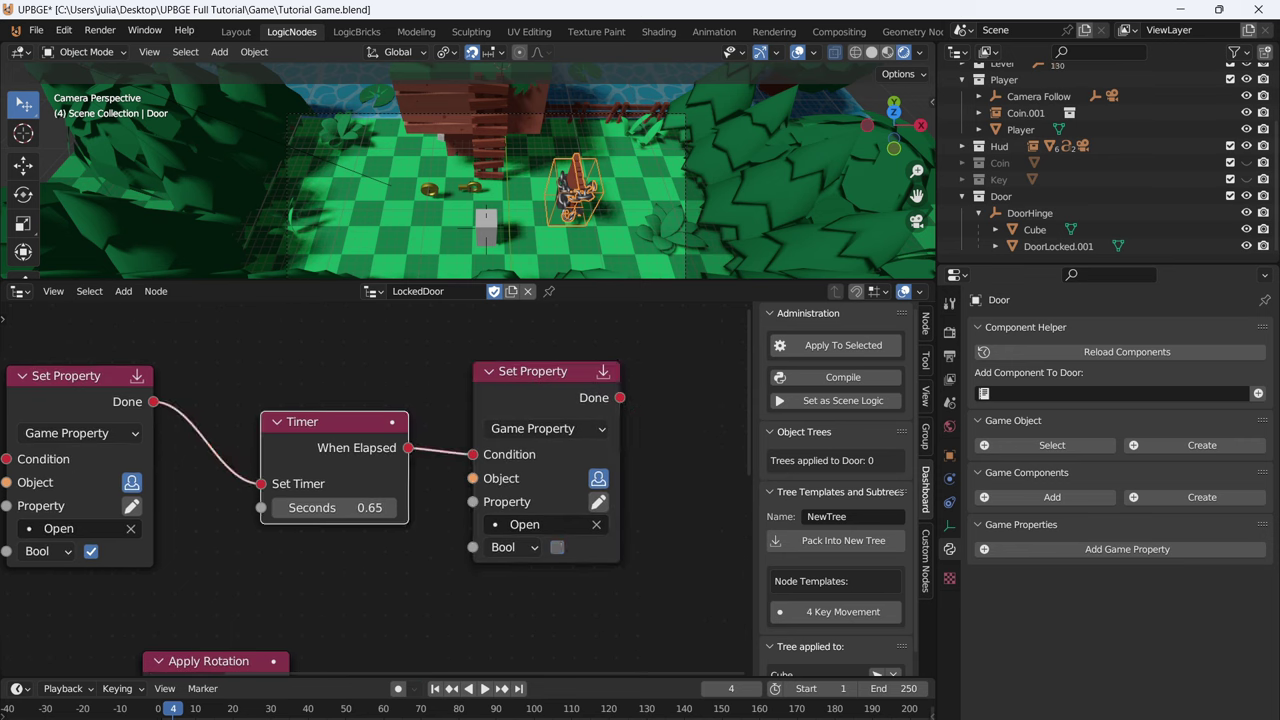
# - Run the game again and move the player past the door to test the timed opening
pyautogui.press('p')
pyautogui.press('d')
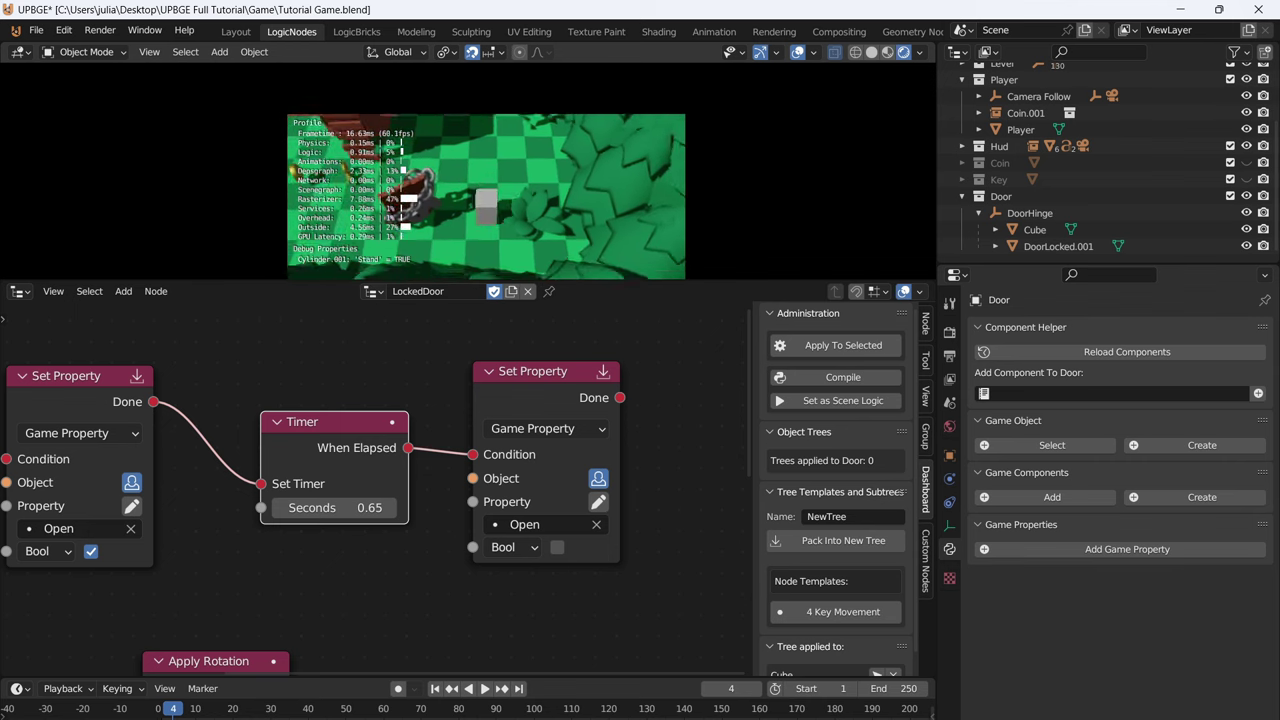
pyautogui.press('Escape')
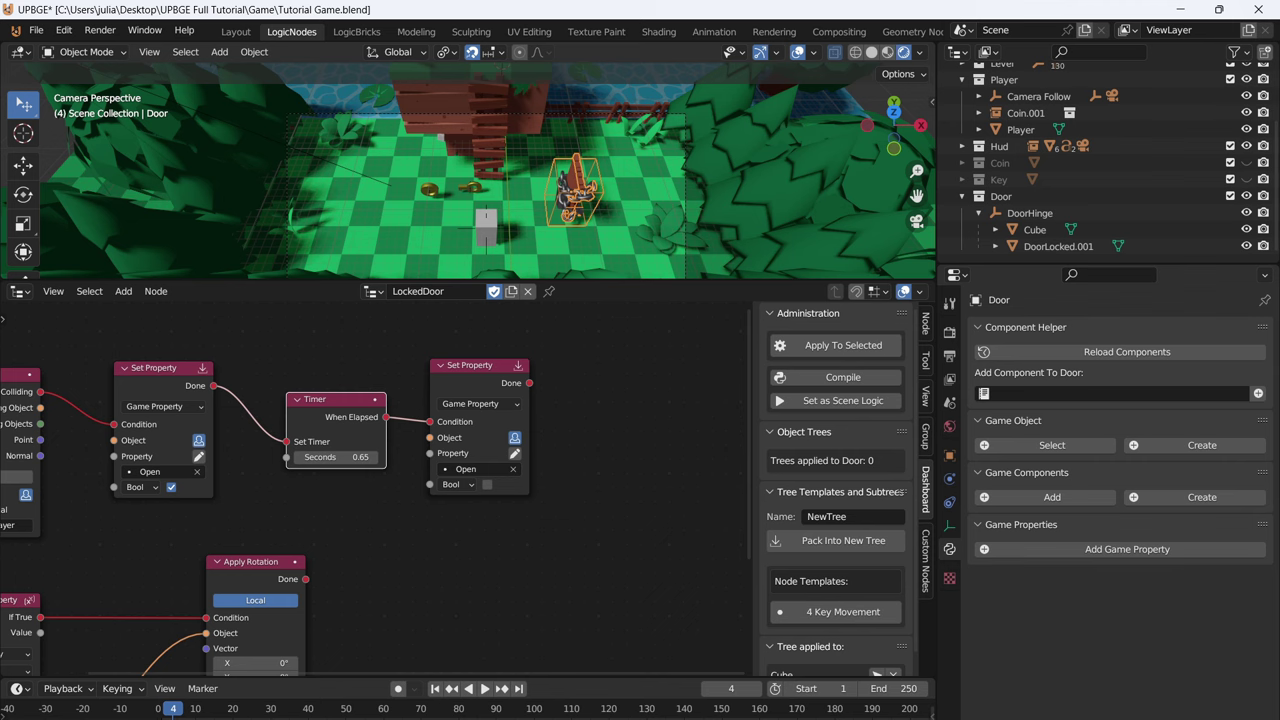
# - Add a Remove Object node targeting its owner and link the second Set Property node's Done output to its Condition
pyautogui.hotkey('shift', 'a')
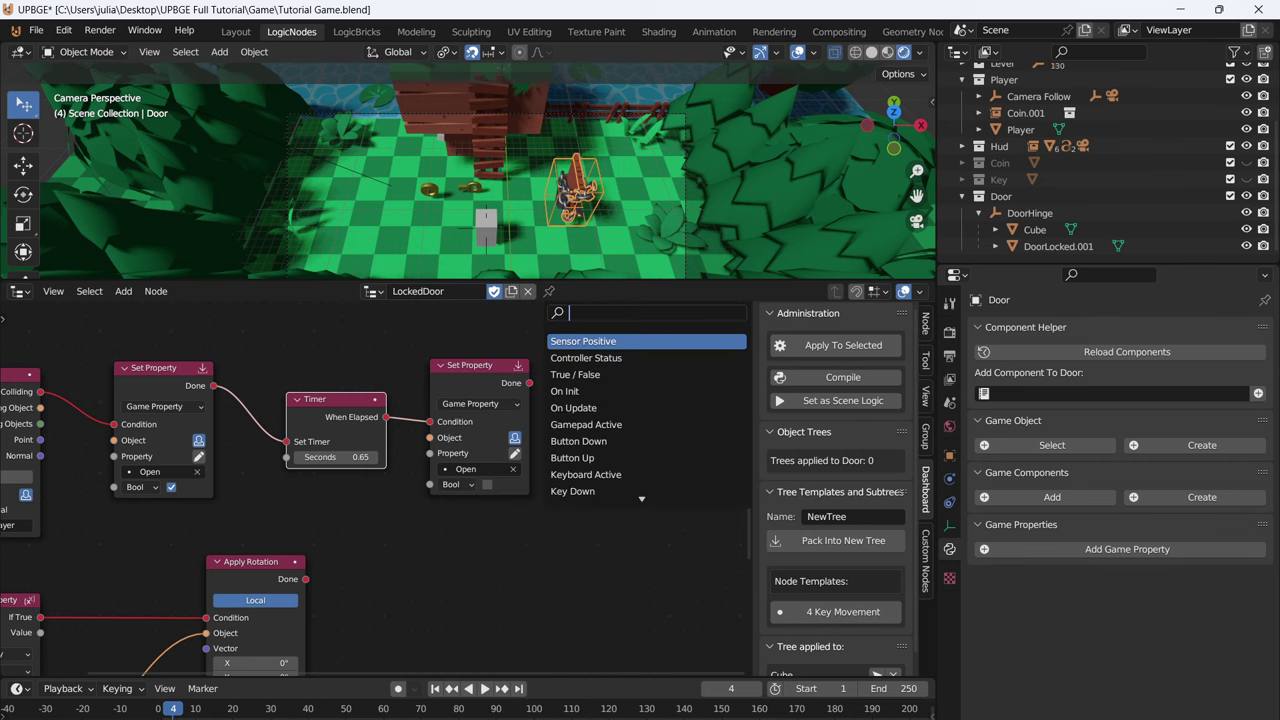
pyautogui.write('mo')
pyautogui.click(587, 405)
pyautogui.click(613, 381)
pyautogui.moveTo(613, 381); pyautogui.dragTo(475, 383, button='middle')
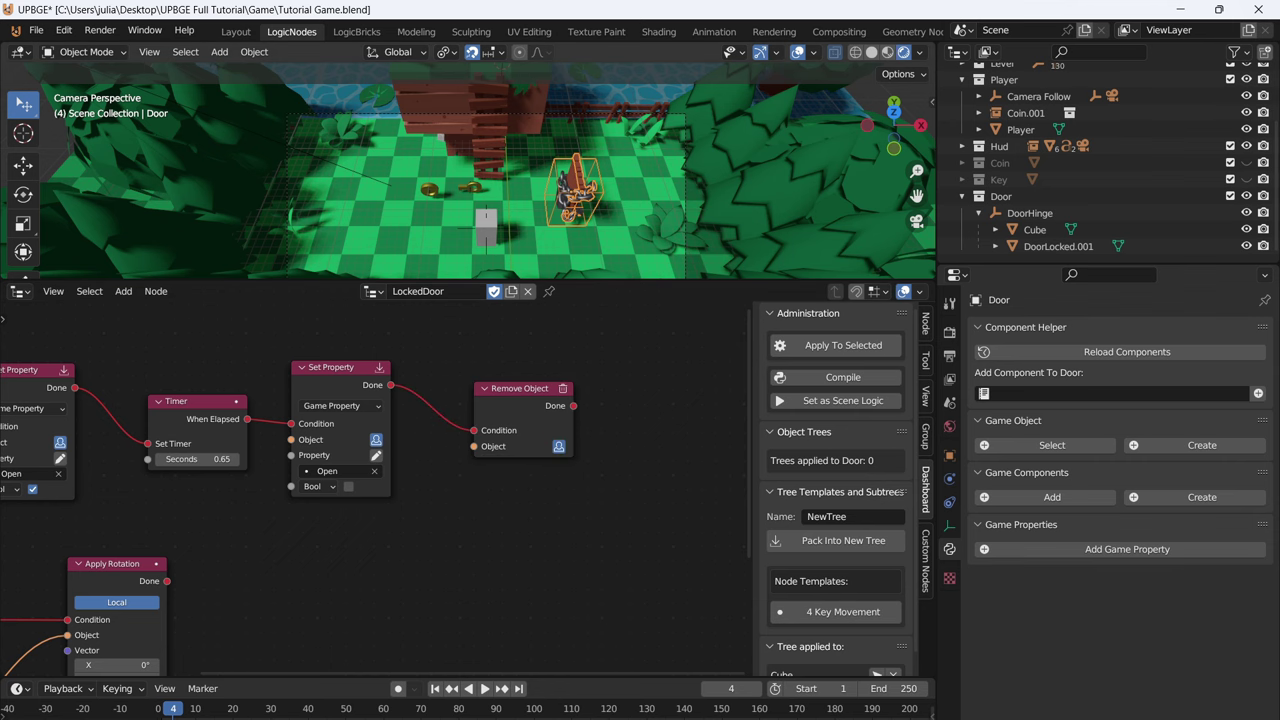
# - Run the game and walk the player around and into the door to test the trigger removal
pyautogui.press('p')
pyautogui.press('w')
pyautogui.press('d')
pyautogui.press('a')
pyautogui.press('d')
pyautogui.press('s')
pyautogui.press('a')
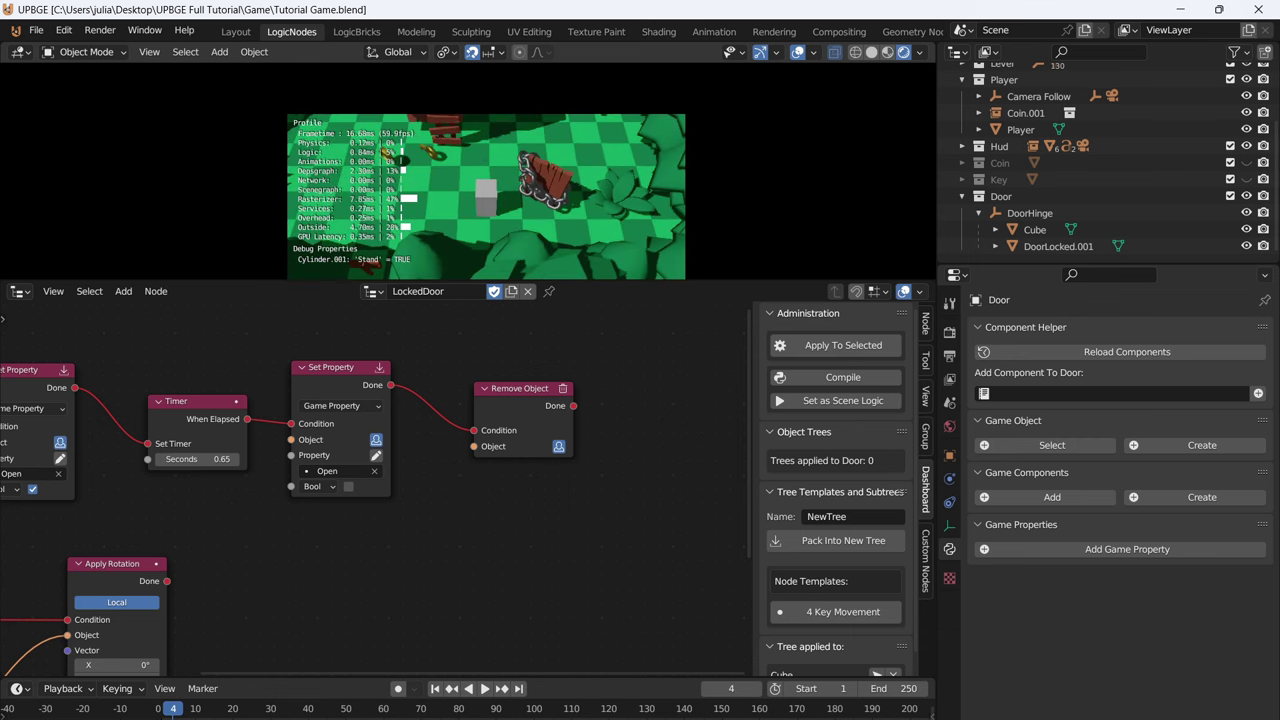
pyautogui.press('Escape')
pyautogui.scroll(-4, 91, 571)
pyautogui.moveTo(91, 571); pyautogui.dragTo(376, 499, button='middle')
pyautogui.scroll(-3, 376, 501)
pyautogui.scroll(2, 376, 499)
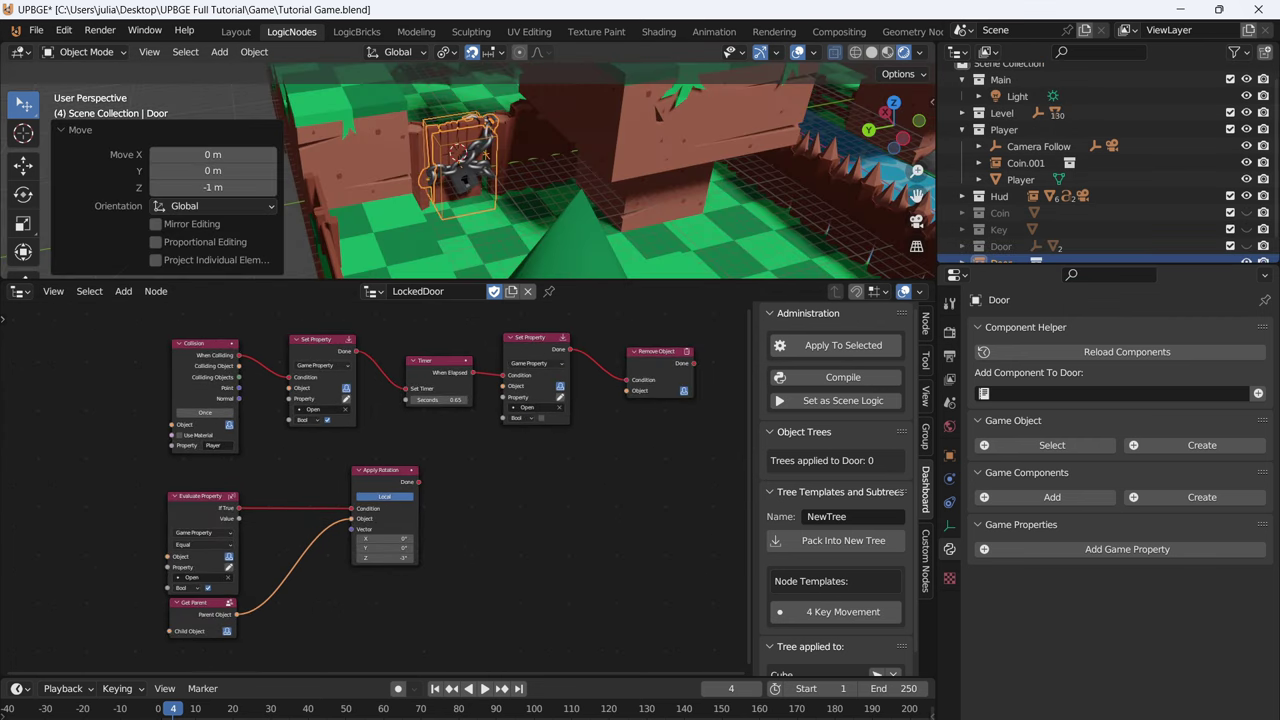
pyautogui.scroll(5, 486, 155)
pyautogui.moveTo(486, 155); pyautogui.dragTo(512, 167, button='middle')
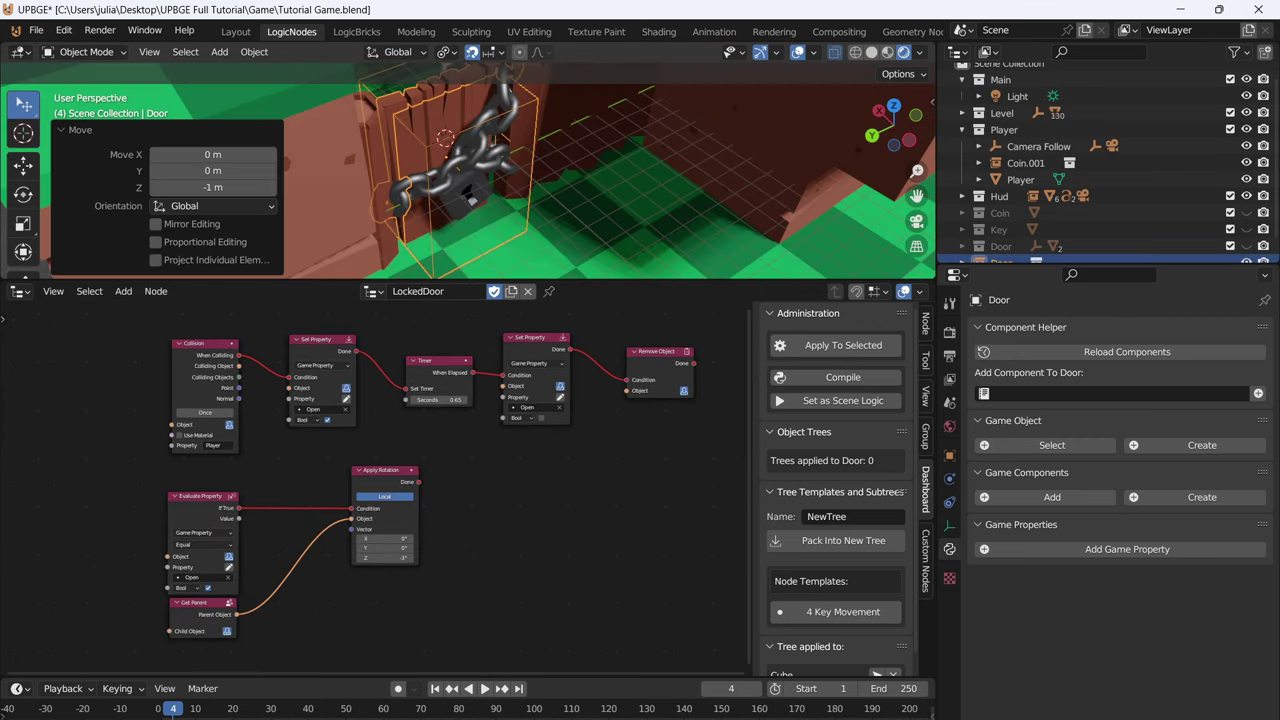
pyautogui.scroll(-5, 480, 165)
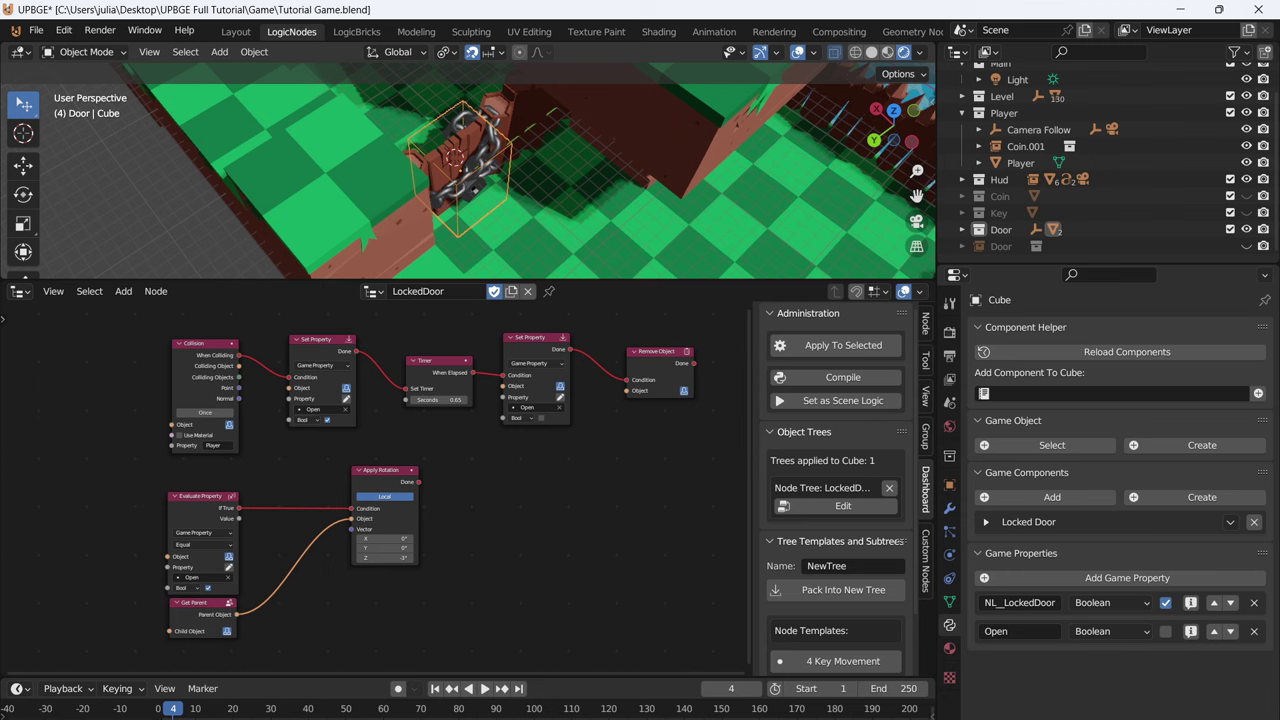
# - Scale the door's trigger cube along X and move it -2 m along the global X axis
pyautogui.scroll(4, 480, 165)
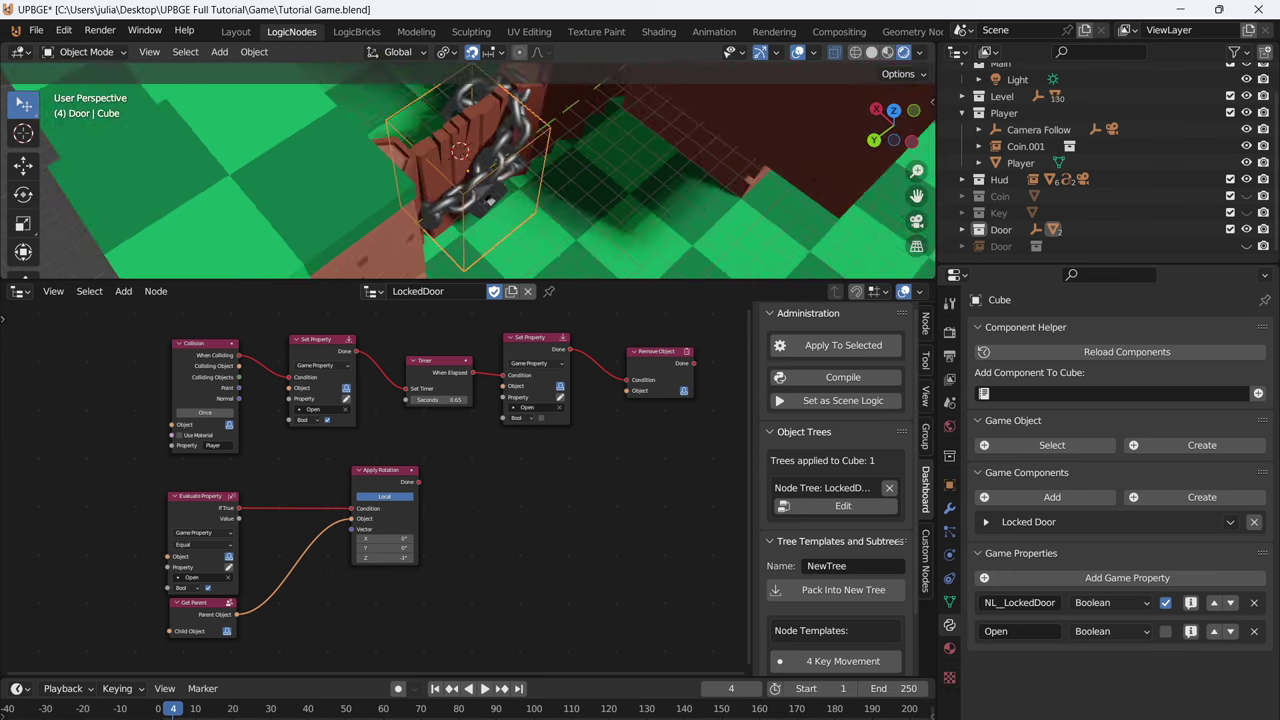
pyautogui.press('s')
pyautogui.press('x')
pyautogui.click(504, 170)
pyautogui.press('x')
pyautogui.click(540, 175)
pyautogui.moveTo(540, 175)
pyautogui.mouseDown(button='middle')
pyautogui.moveTo(490, 215)
pyautogui.moveTo(530, 170)
pyautogui.moveTo(495, 145)
pyautogui.moveTo(530, 185)
pyautogui.mouseUp(button='middle')
pyautogui.scroll(-4, 530, 170)
pyautogui.scroll(4, 530, 170)
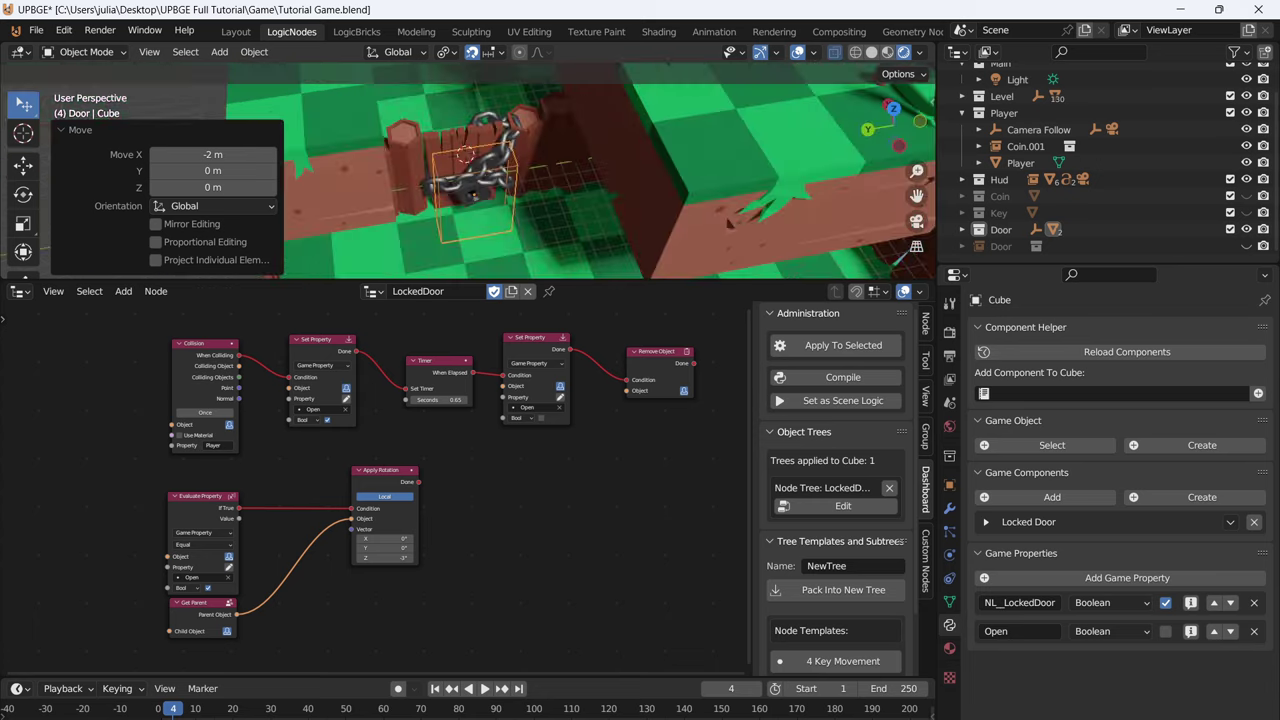
# - Save the game file with the adjusted trigger cube
pyautogui.scroll(-6, 470, 170)
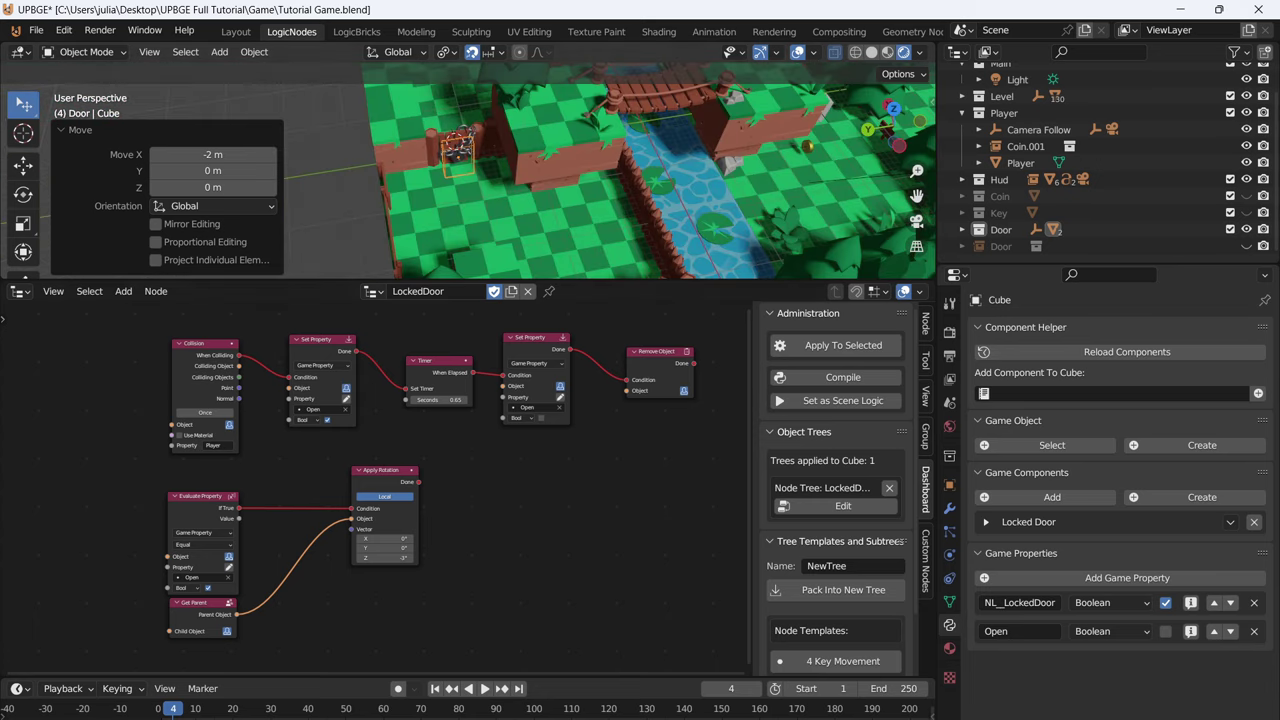
pyautogui.moveTo(530, 170); pyautogui.dragTo(510, 140, button='middle')
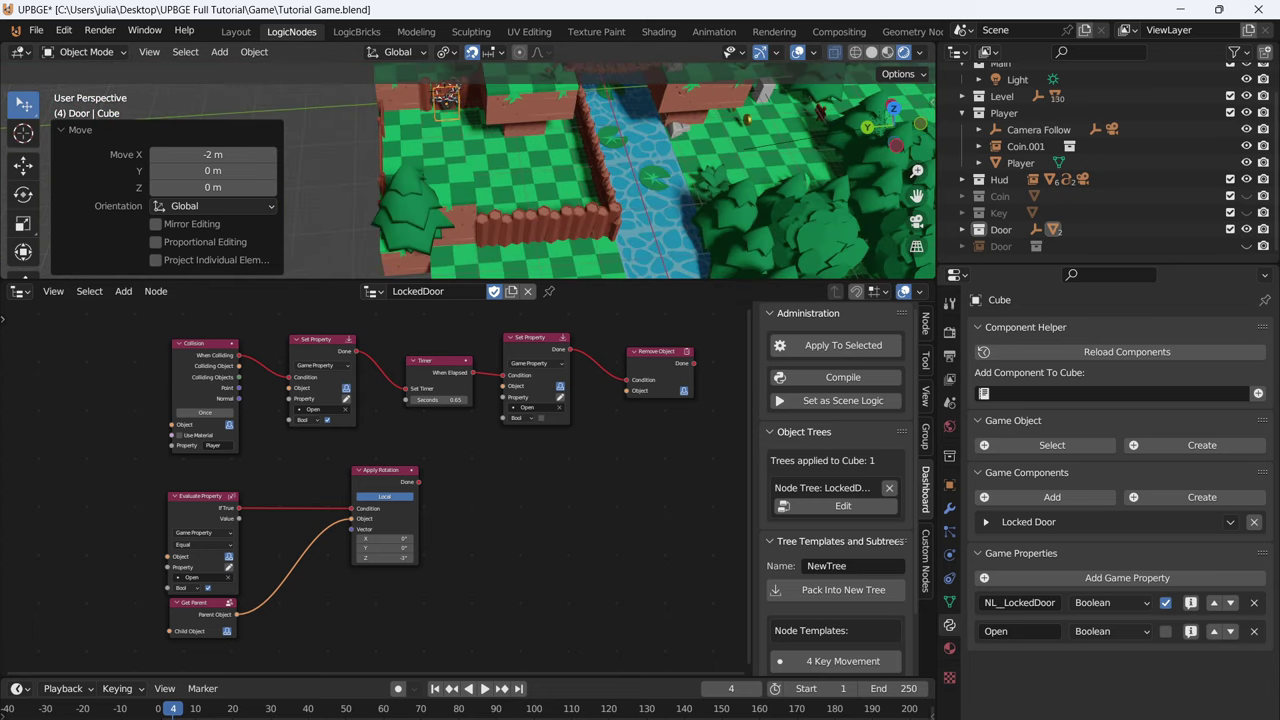
pyautogui.scroll(-2, 375, 490)
pyautogui.moveTo(375, 490); pyautogui.dragTo(399, 451, button='middle')
pyautogui.hotkey('ctrl', 's')
# - Add an And node between the Evaluate Property node's If True output and Apply Rotation's Condition input
pyautogui.moveTo(490, 170); pyautogui.dragTo(580, 172, button='middle')
pyautogui.scroll(5, 530, 170)
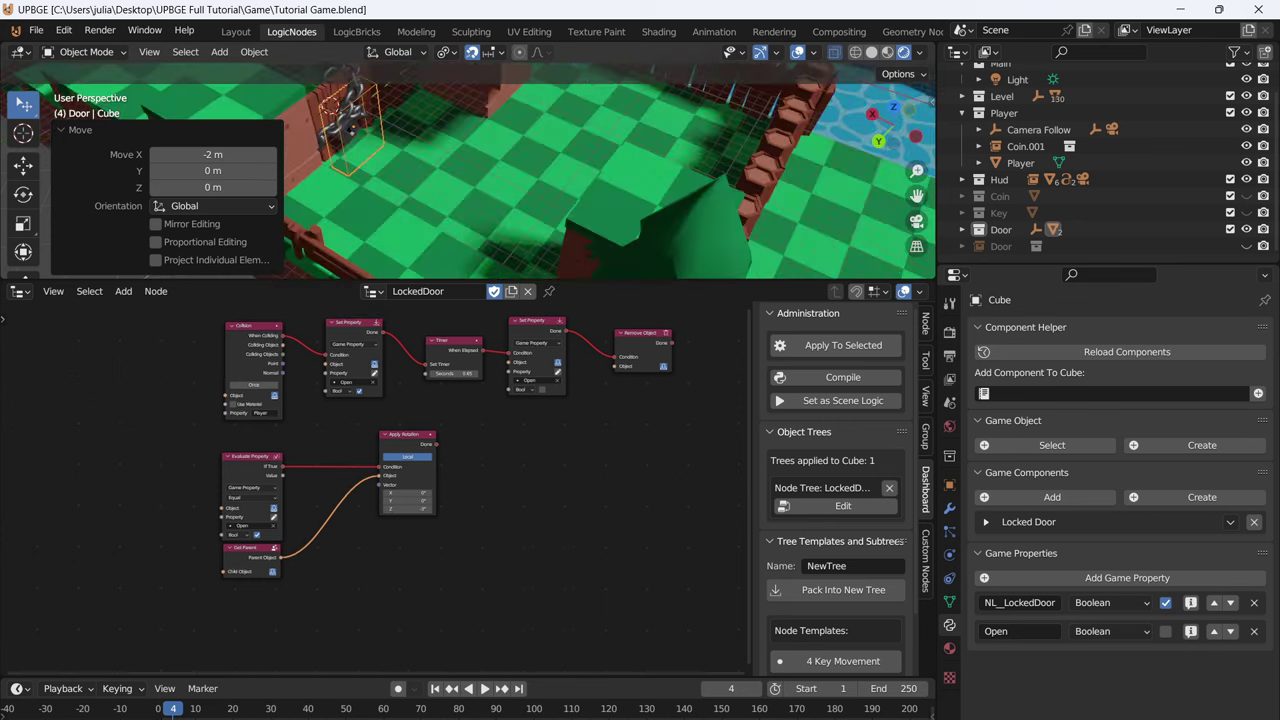
pyautogui.moveTo(460, 279)
pyautogui.mouseDown()
pyautogui.moveTo(460, 353)
pyautogui.moveTo(460, 292)
pyautogui.mouseUp()
pyautogui.scroll(4, 376, 496)
pyautogui.moveTo(376, 496); pyautogui.dragTo(411, 566, button='middle')
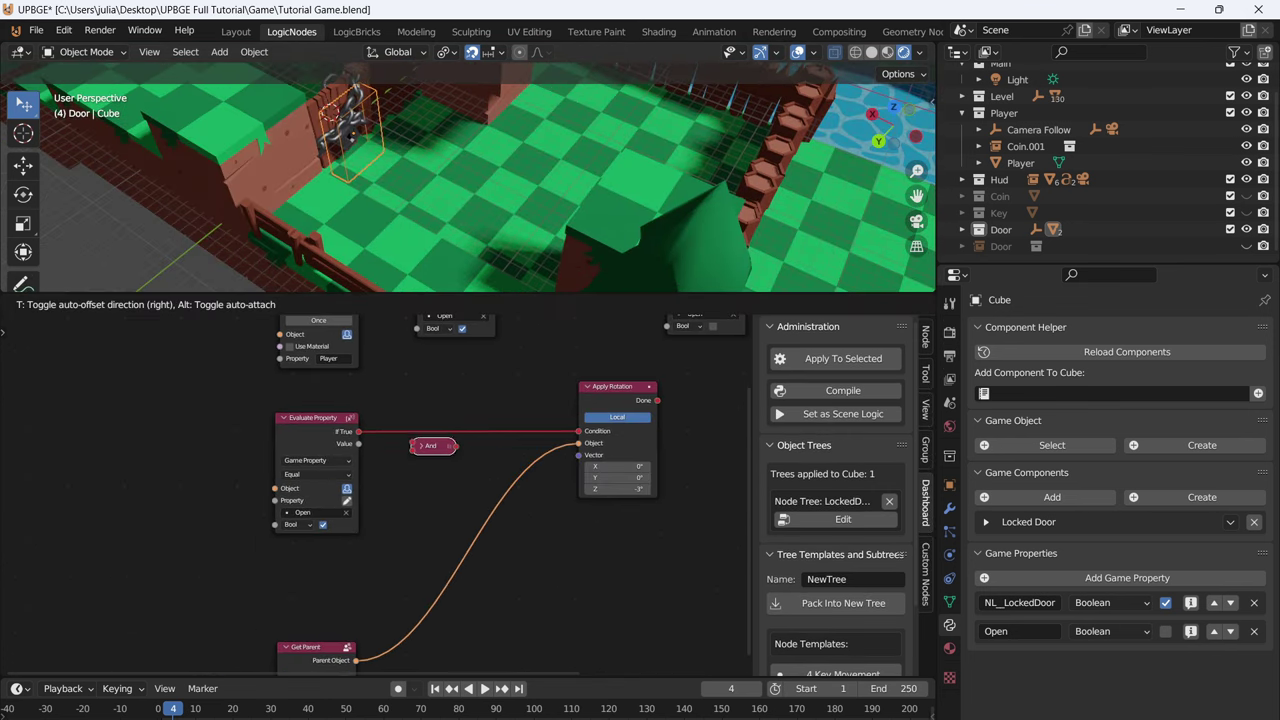
pyautogui.click(440, 436)
pyautogui.moveTo(440, 436); pyautogui.dragTo(458, 398, button='middle')
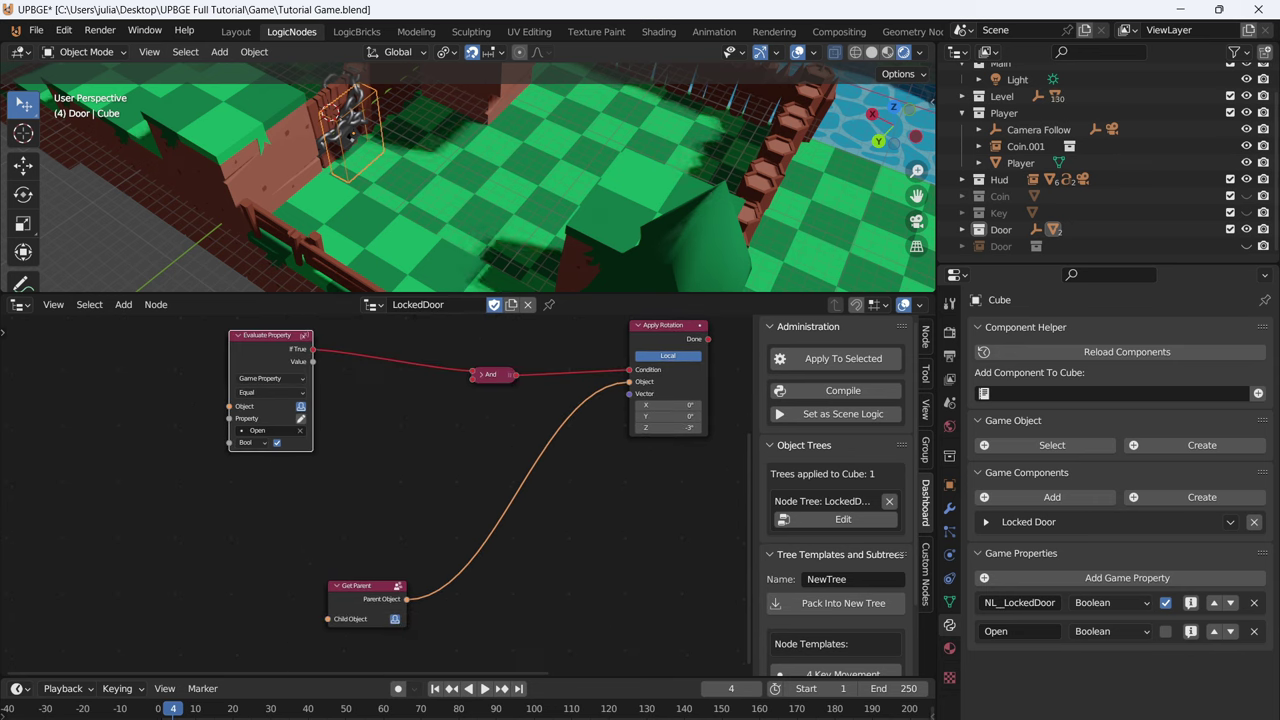
# - Duplicate the Evaluate Property node below the original, link its If True output to And's second input, and clear its property
pyautogui.hotkey('shift', 'd')
pyautogui.click(274, 486)
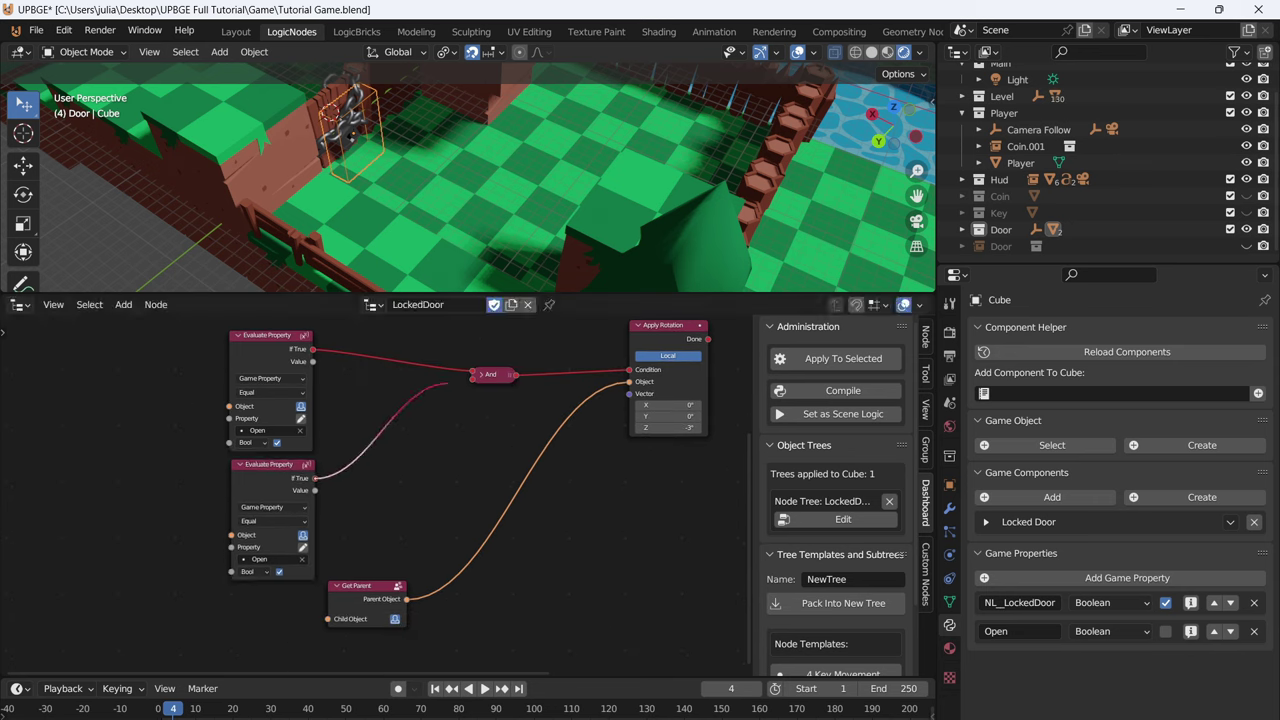
pyautogui.scroll(3, 375, 496)
pyautogui.moveTo(375, 496); pyautogui.dragTo(405, 457, button='middle')
pyautogui.moveTo(254, 551); pyautogui.dragTo(408, 514, button='middle')
pyautogui.scroll(4, 408, 514)
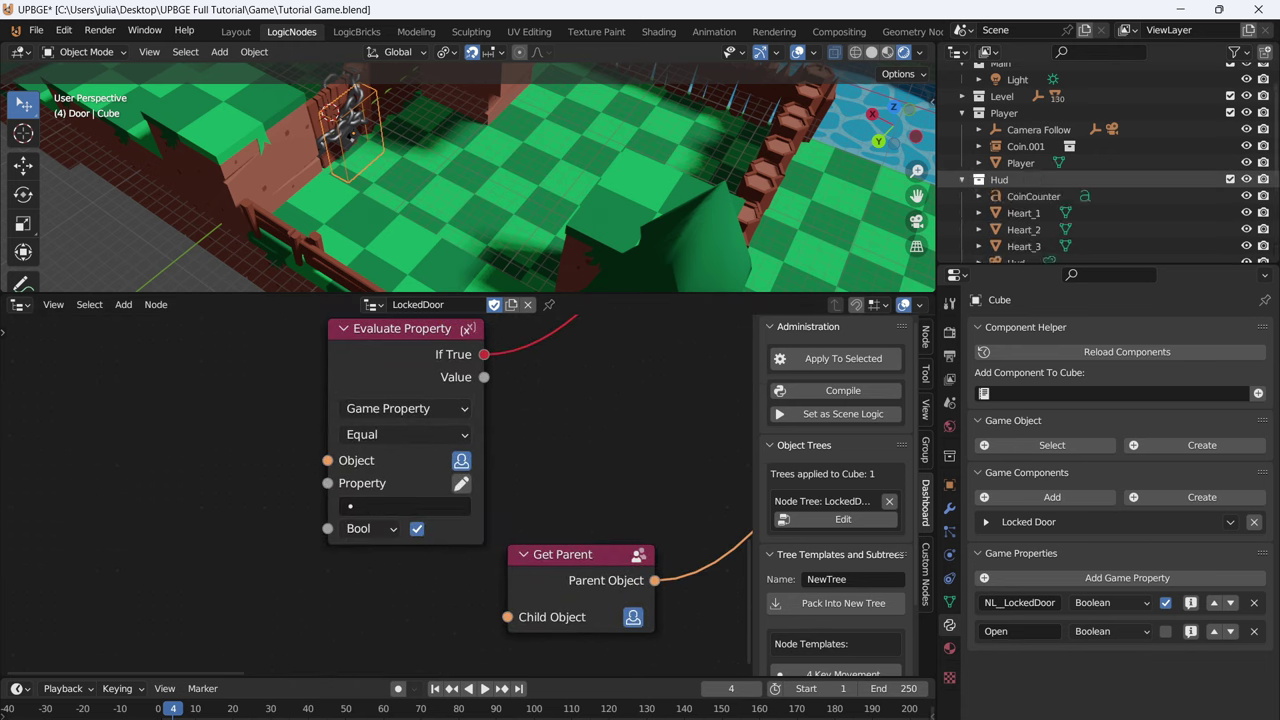
# - Make the duplicated Evaluate Property node read the Text property of the KeyCounter object
pyautogui.scroll(-5, 1108, 180)
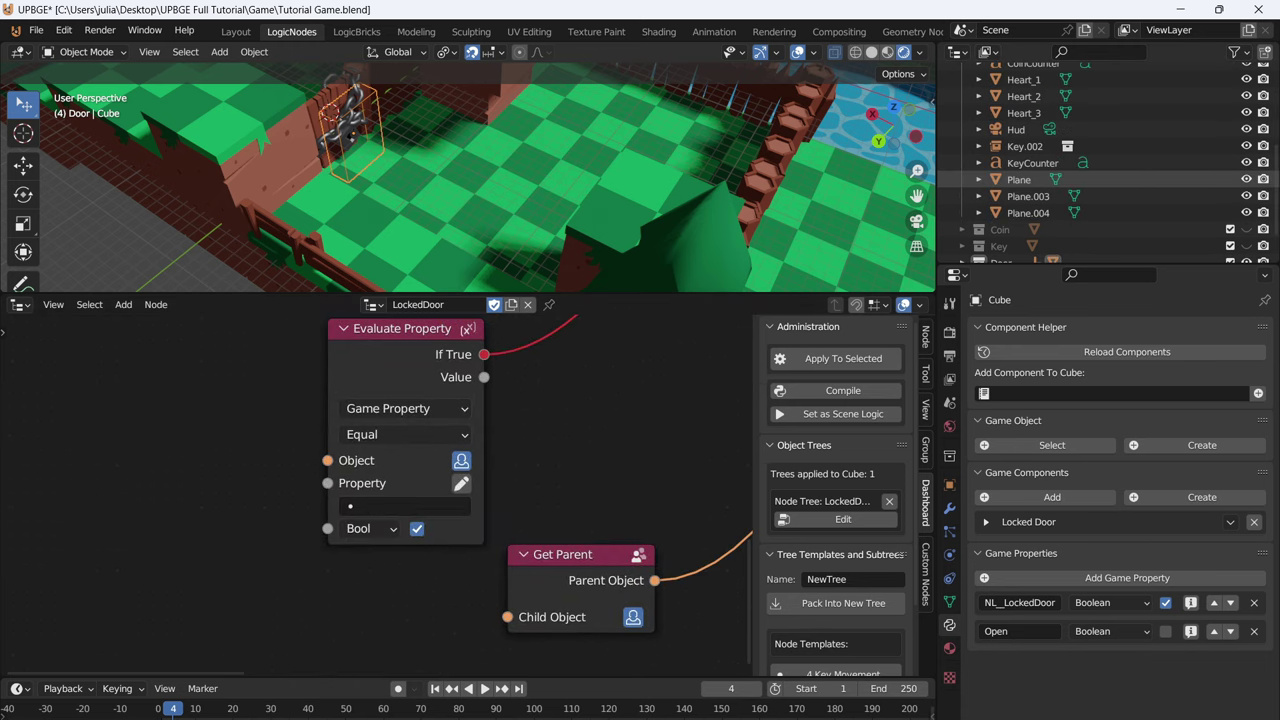
pyautogui.scroll(2, 1108, 190)
pyautogui.scroll(-3, 1100, 180)
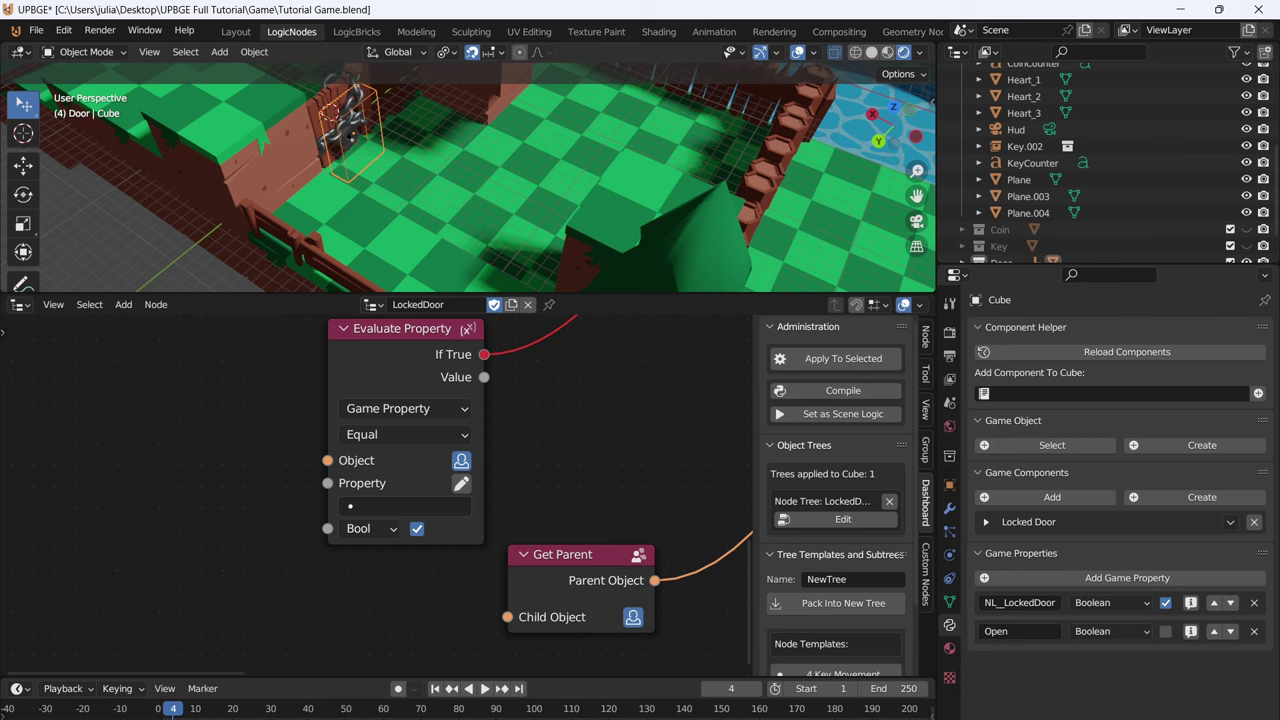
pyautogui.click(461, 461)
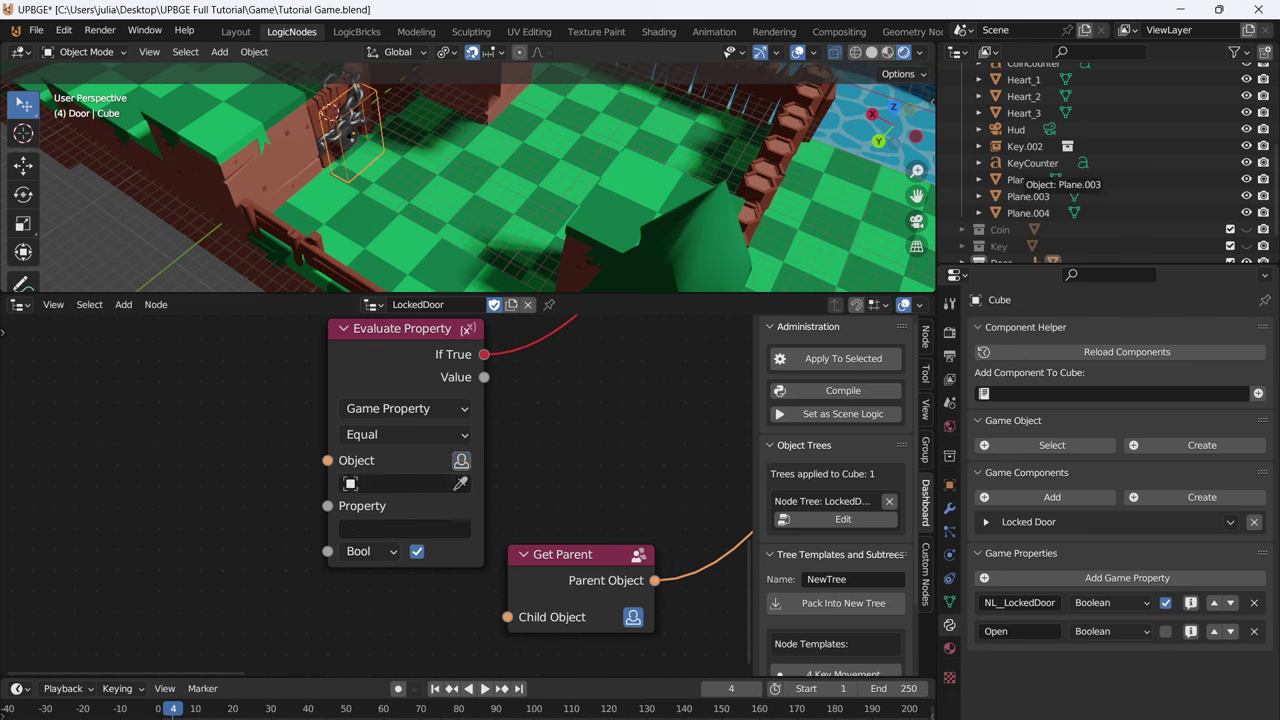
pyautogui.moveTo(1012, 143); pyautogui.dragTo(400, 483)
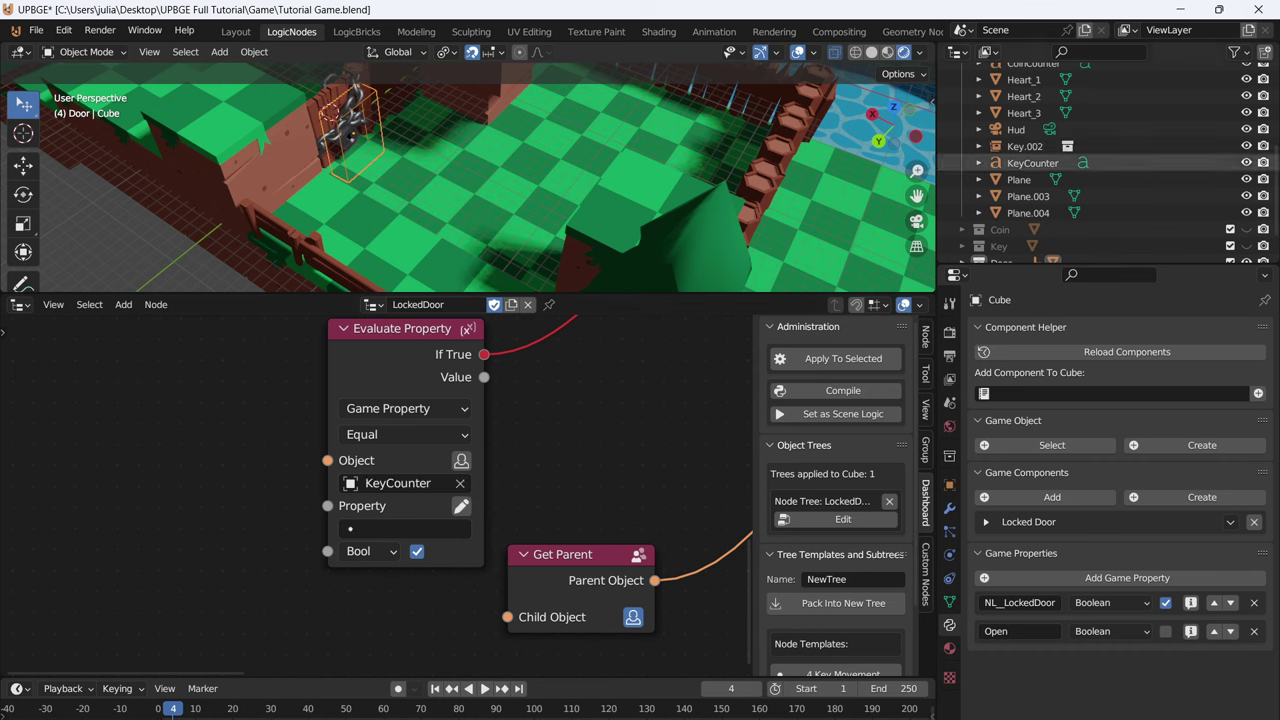
pyautogui.click(404, 528)
pyautogui.click(410, 309)
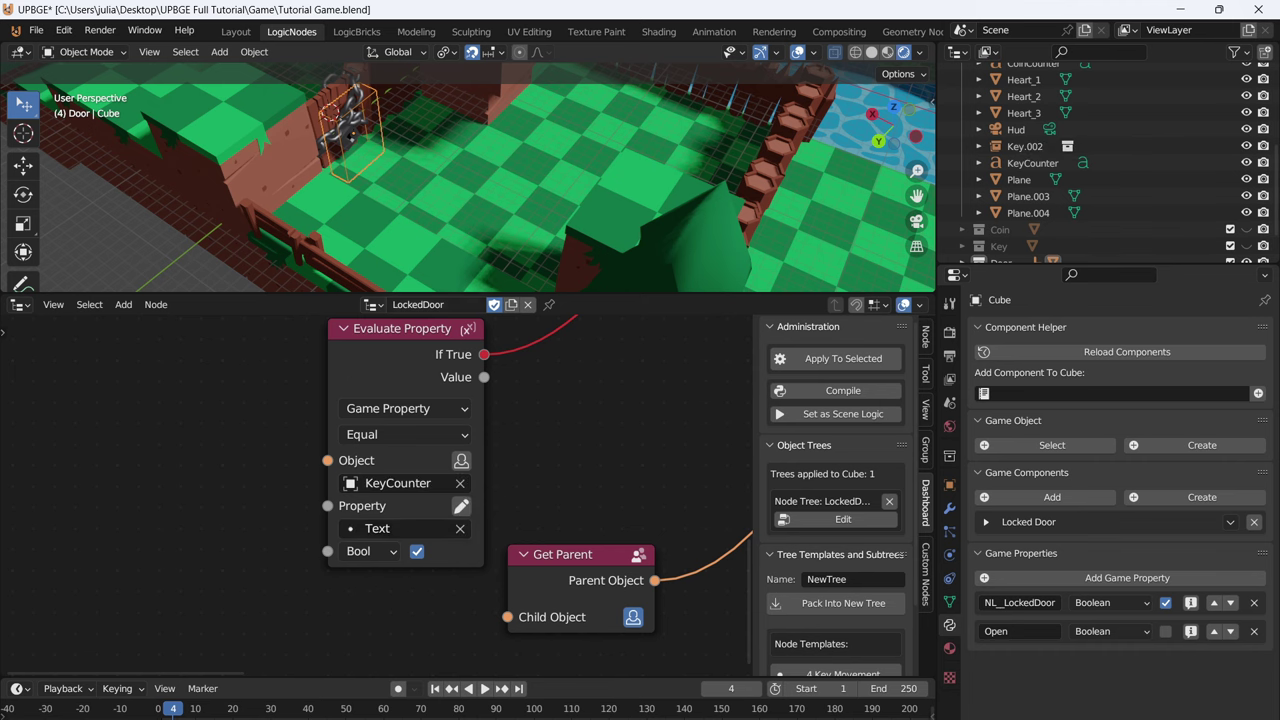
# - Set the KeyCounter check's value type to Integer and its operator to Greater Than
pyautogui.click(371, 552)
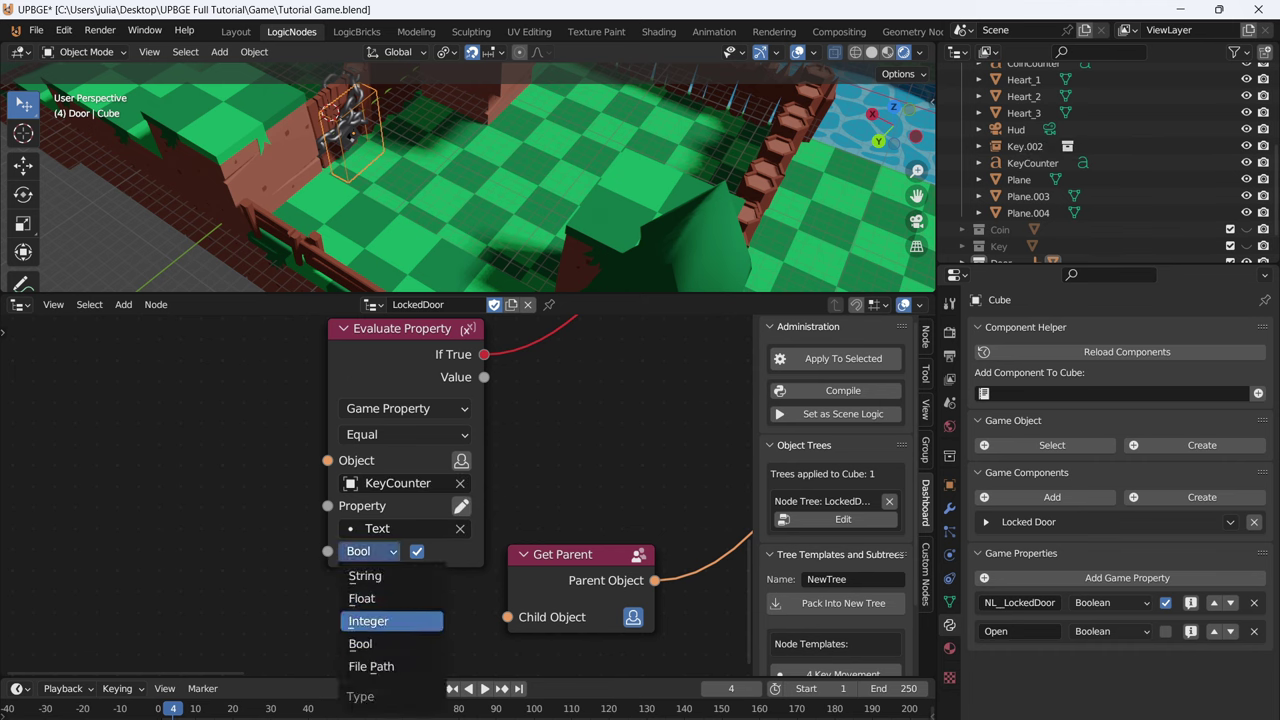
pyautogui.click(380, 621)
pyautogui.click(404, 434)
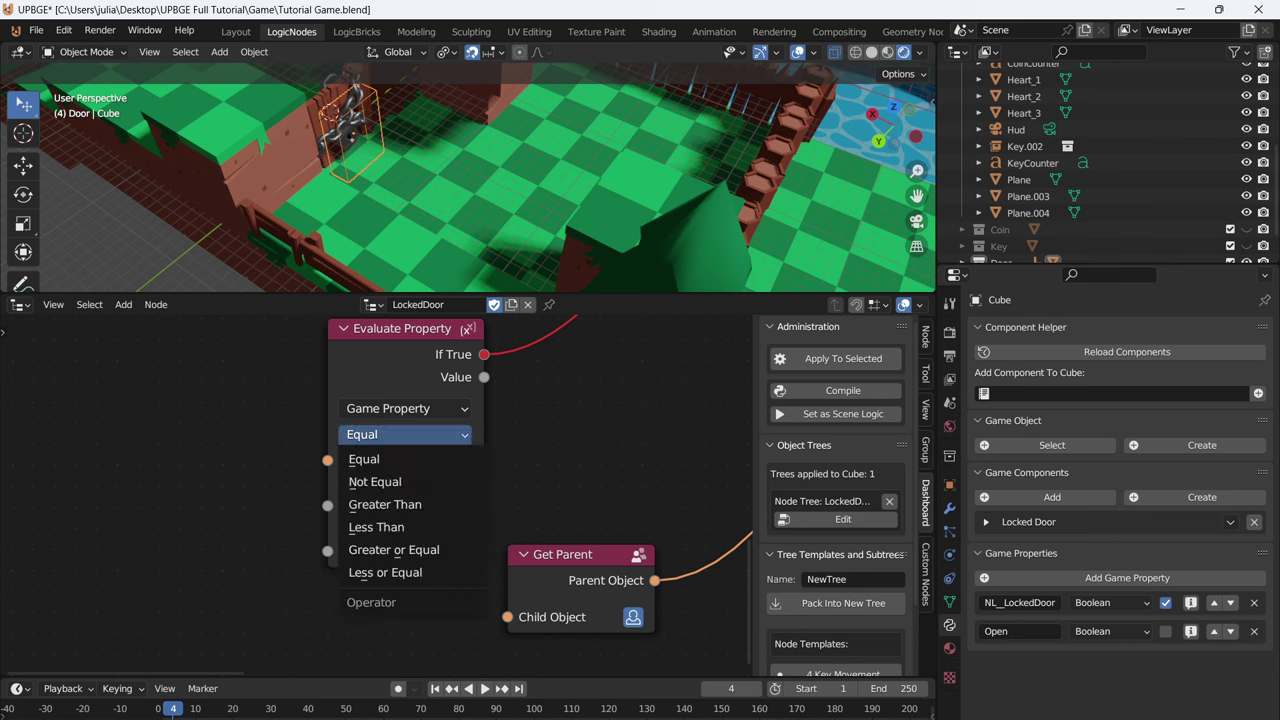
pyautogui.click(385, 504)
pyautogui.scroll(-4, 440, 551)
pyautogui.moveTo(440, 551); pyautogui.dragTo(259, 593, button='middle')
pyautogui.scroll(-5, 340, 515)
pyautogui.moveTo(340, 515); pyautogui.dragTo(352, 543, button='middle')
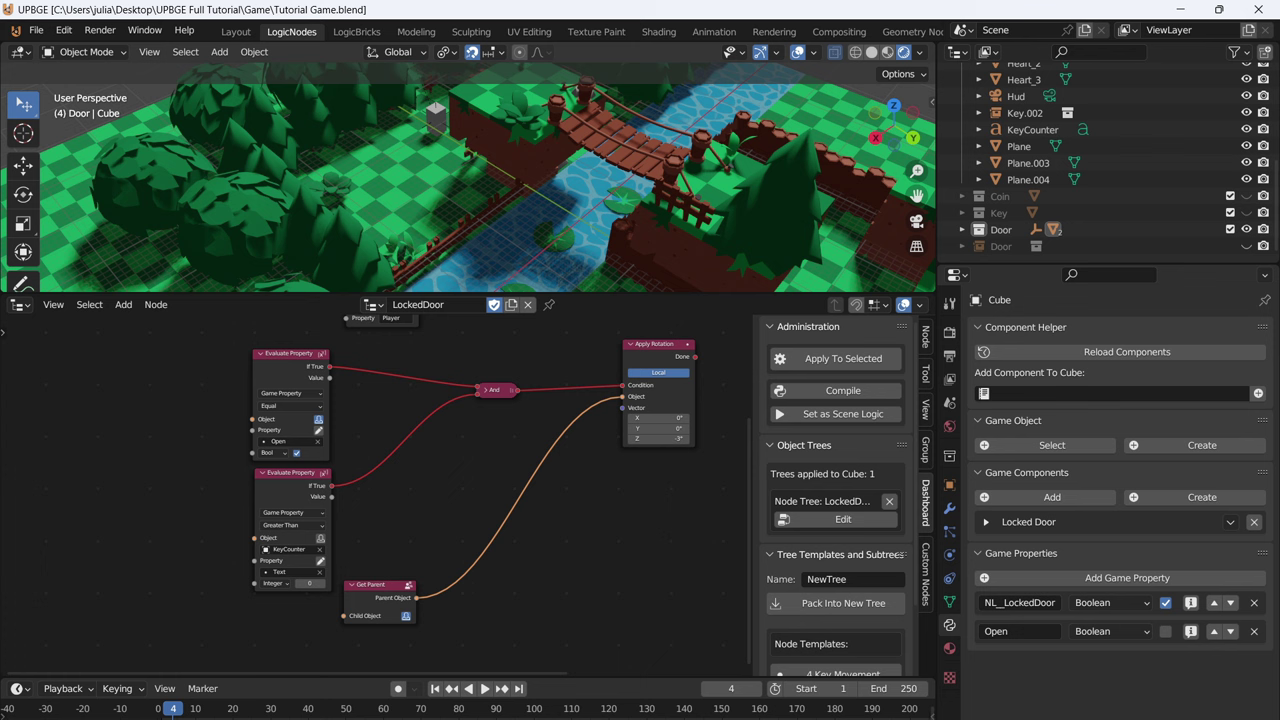
# - Add an instance of the Door collection to the level and move it 2 m up along Z
pyautogui.hotkey('shift', 'a')
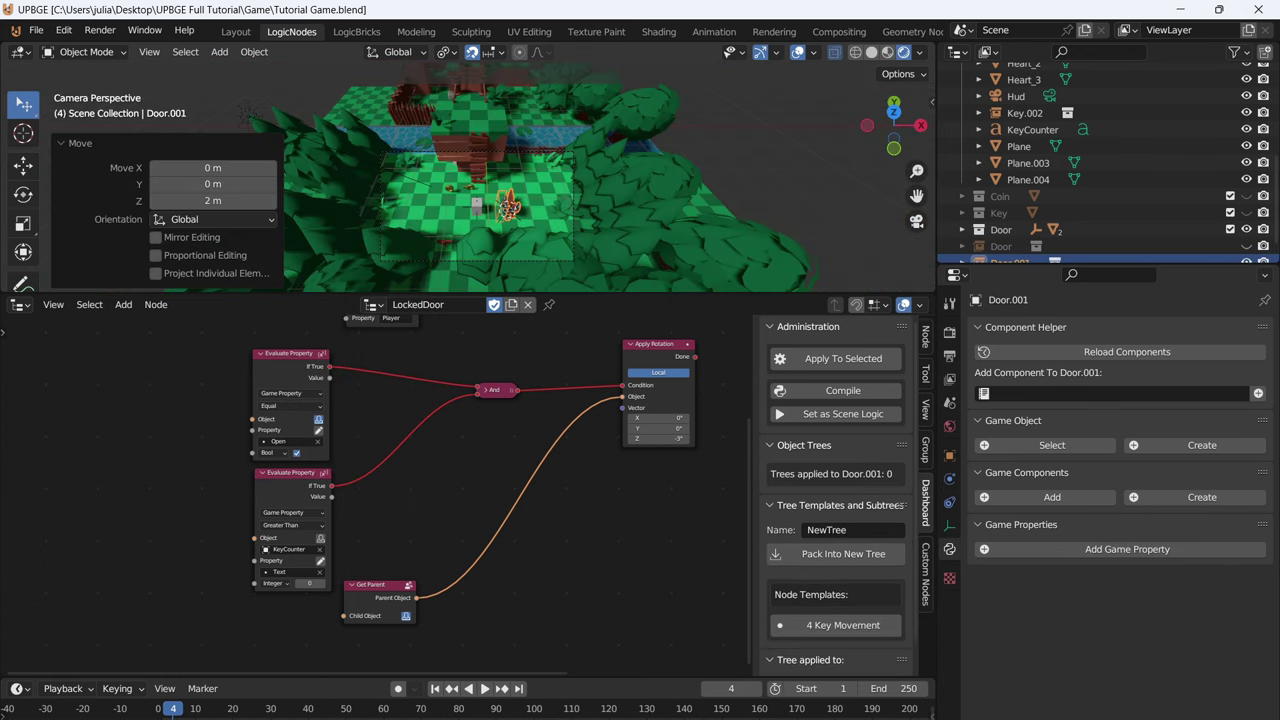
pyautogui.press('p')
pyautogui.press('Escape')
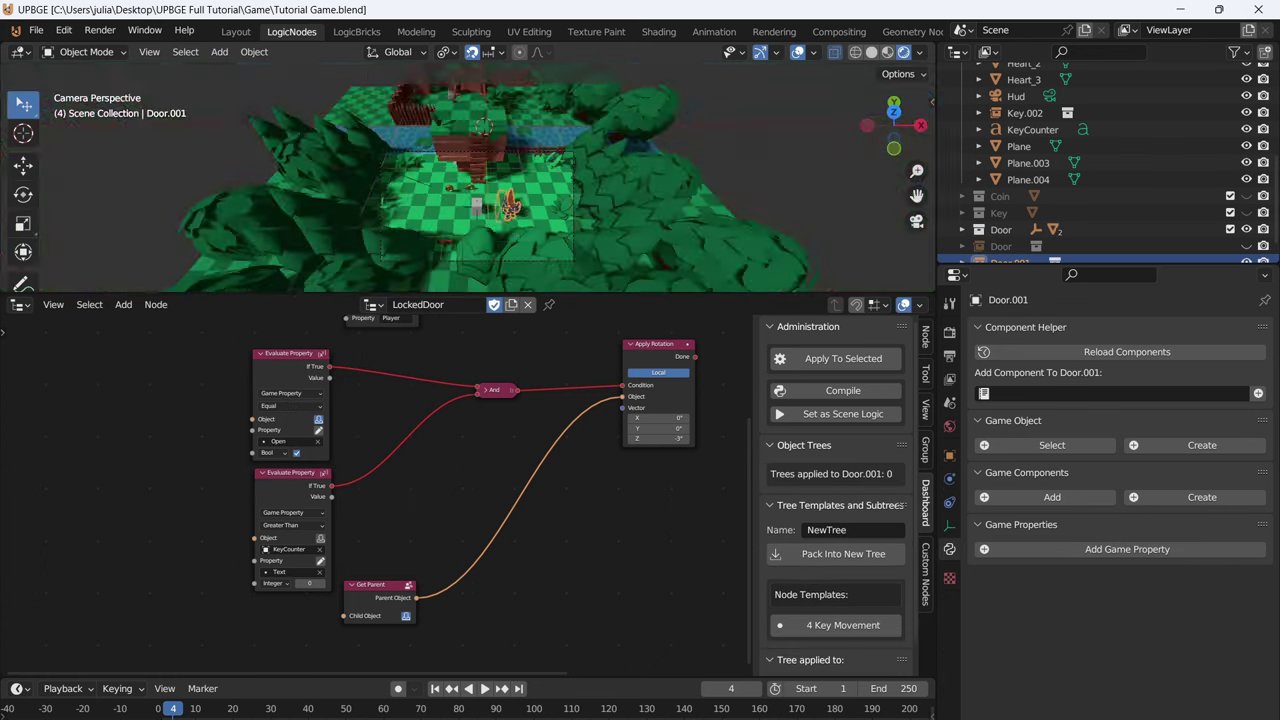
# - Run the game in an enlarged viewport, collect the key and walk the player into the new door to test the key condition
pyautogui.scroll(8, 510, 205)
pyautogui.moveTo(510, 205); pyautogui.dragTo(522, 165, button='middle')
pyautogui.moveTo(520, 292); pyautogui.dragTo(520, 458)
pyautogui.press('p')
pyautogui.press('a')
pyautogui.press('d')
pyautogui.press('a')
pyautogui.press('w')
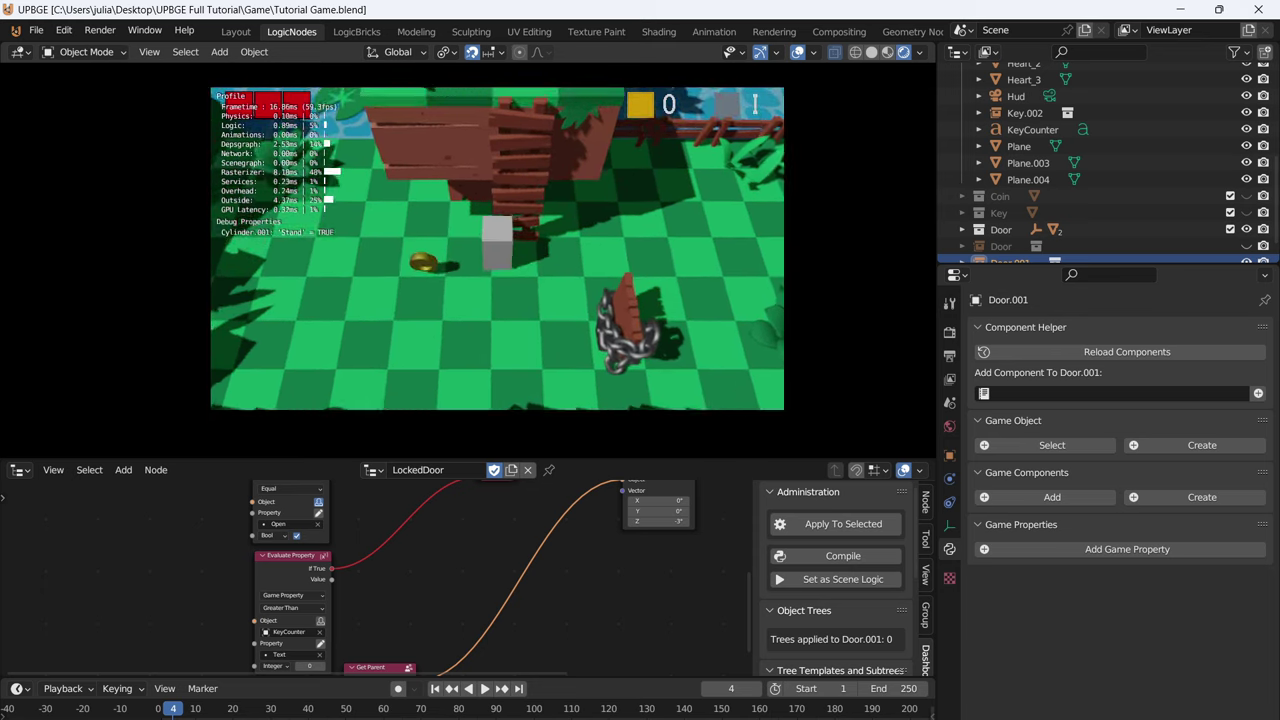
pyautogui.press('s')
pyautogui.press('s')
pyautogui.press('d')
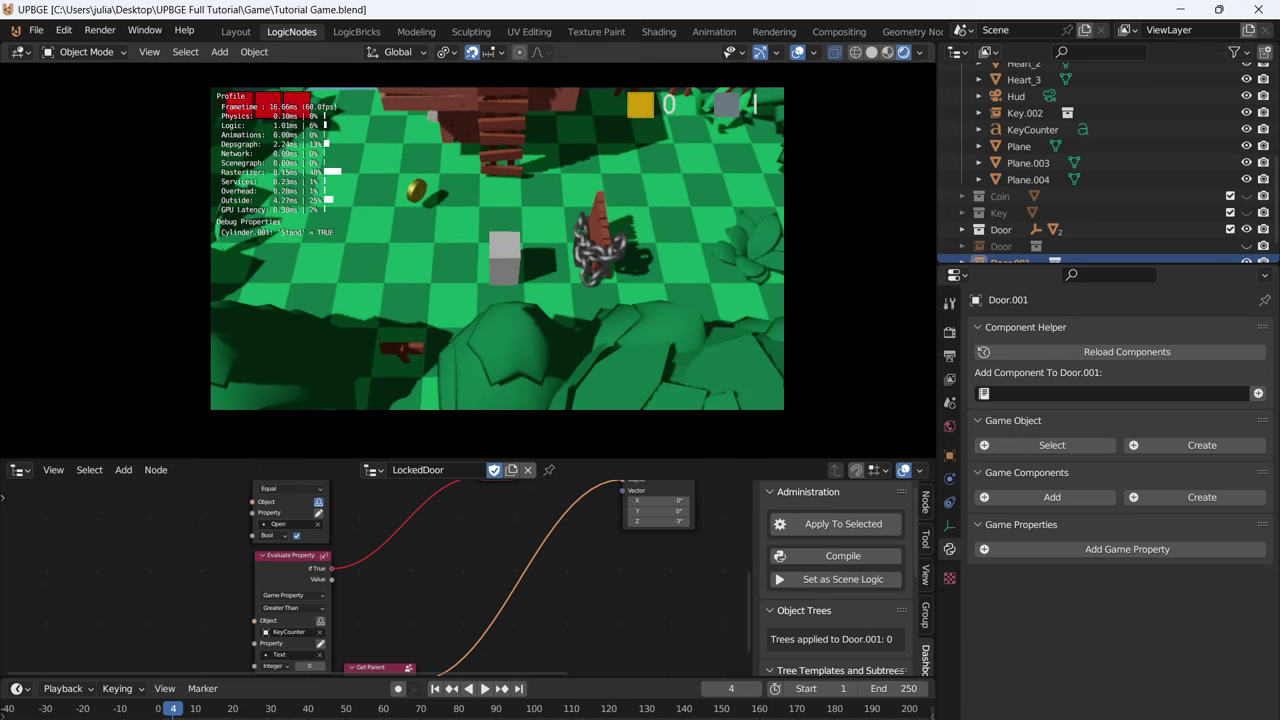
pyautogui.press('d')
pyautogui.press('w')
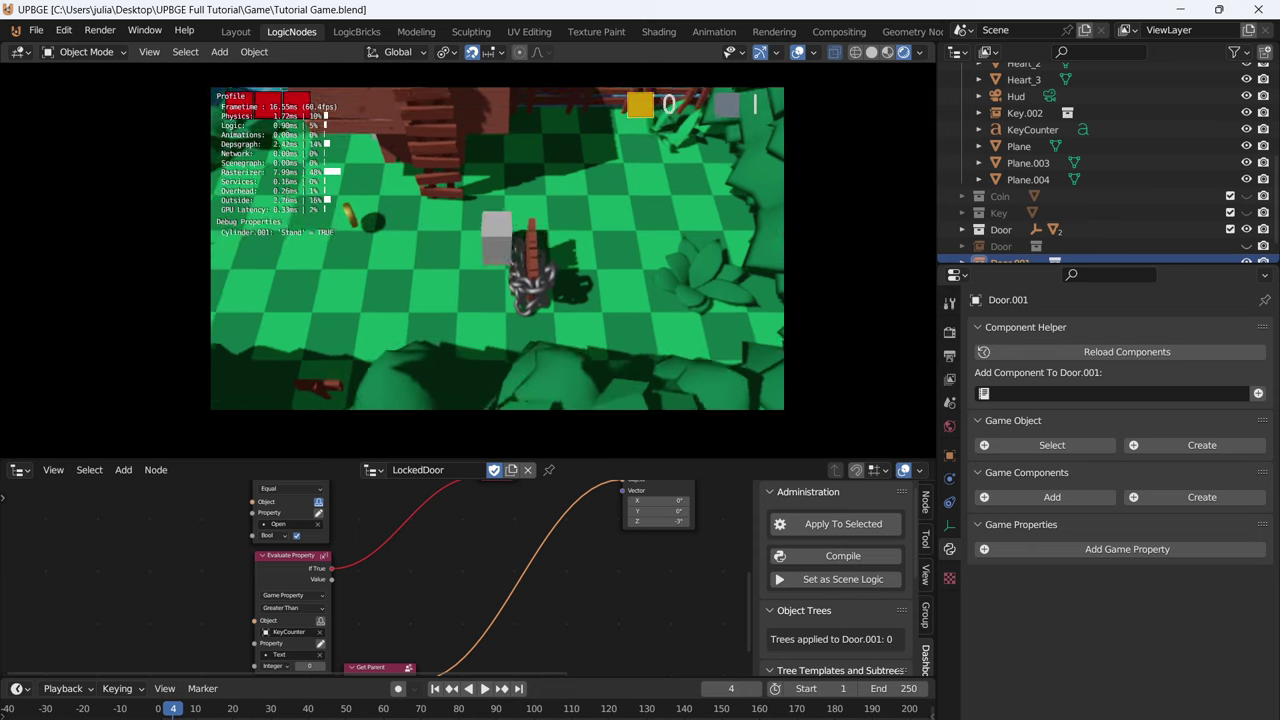
pyautogui.press('d')
pyautogui.press('s')
pyautogui.press('d')
pyautogui.press('w')
pyautogui.press('a')
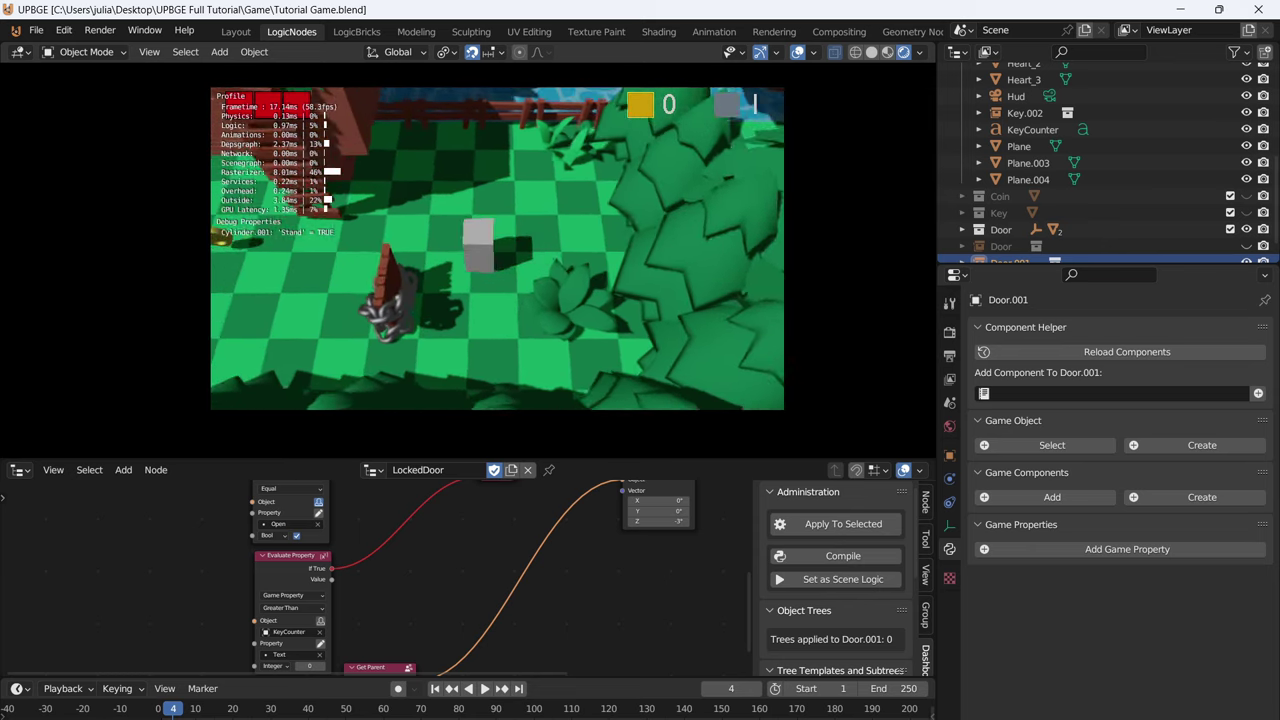
pyautogui.press('Escape')
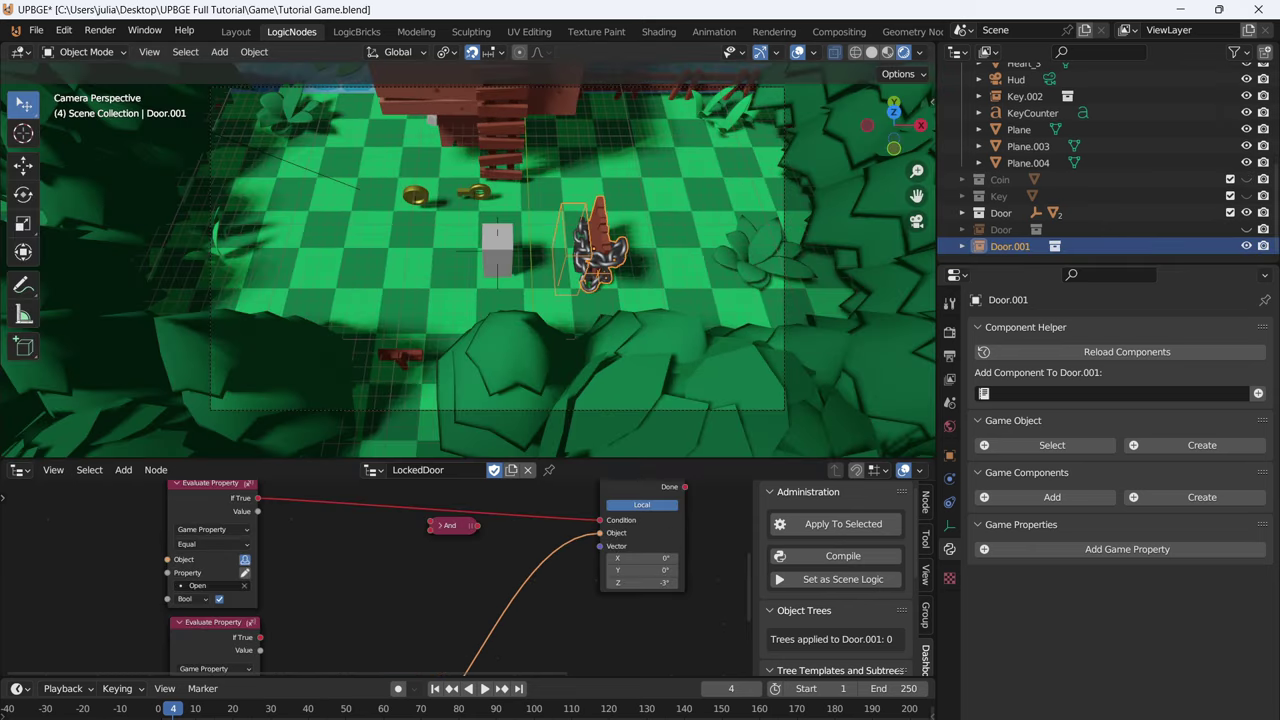
# - Detach the And node from the rotation logic and insert it between Collision's When Colliding output and the first Set Property's Condition
pyautogui.moveTo(370, 595); pyautogui.dragTo(467, 564, button='middle')
pyautogui.moveTo(550, 495); pyautogui.dragTo(443, 533)
pyautogui.moveTo(443, 533); pyautogui.dragTo(443, 647, button='middle')
pyautogui.scroll(-4, 443, 647)
pyautogui.scroll(-4, 377, 578)
pyautogui.moveTo(385, 459); pyautogui.dragTo(385, 349)
pyautogui.scroll(4, 377, 522)
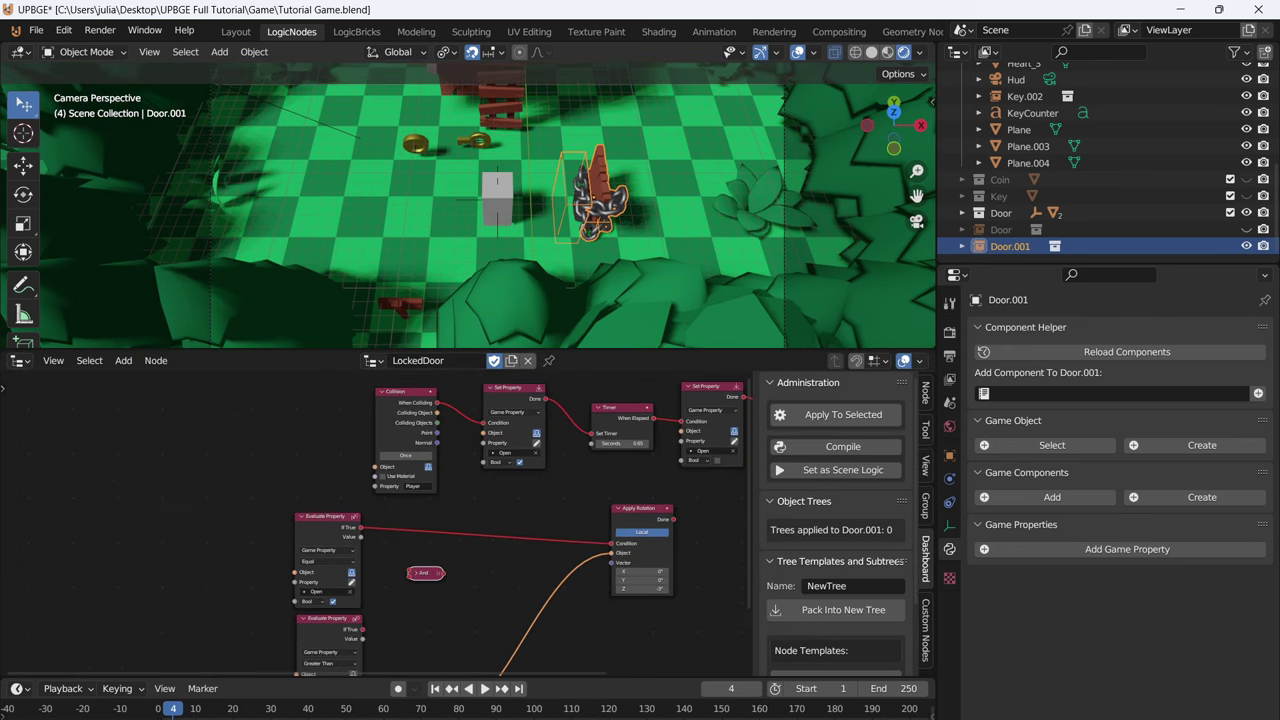
pyautogui.moveTo(468, 416); pyautogui.dragTo(473, 420)
# - Move the KeyCounter Evaluate Property node under the Collision node and link its If True output to And's second input
pyautogui.moveTo(398, 396); pyautogui.dragTo(332, 346)
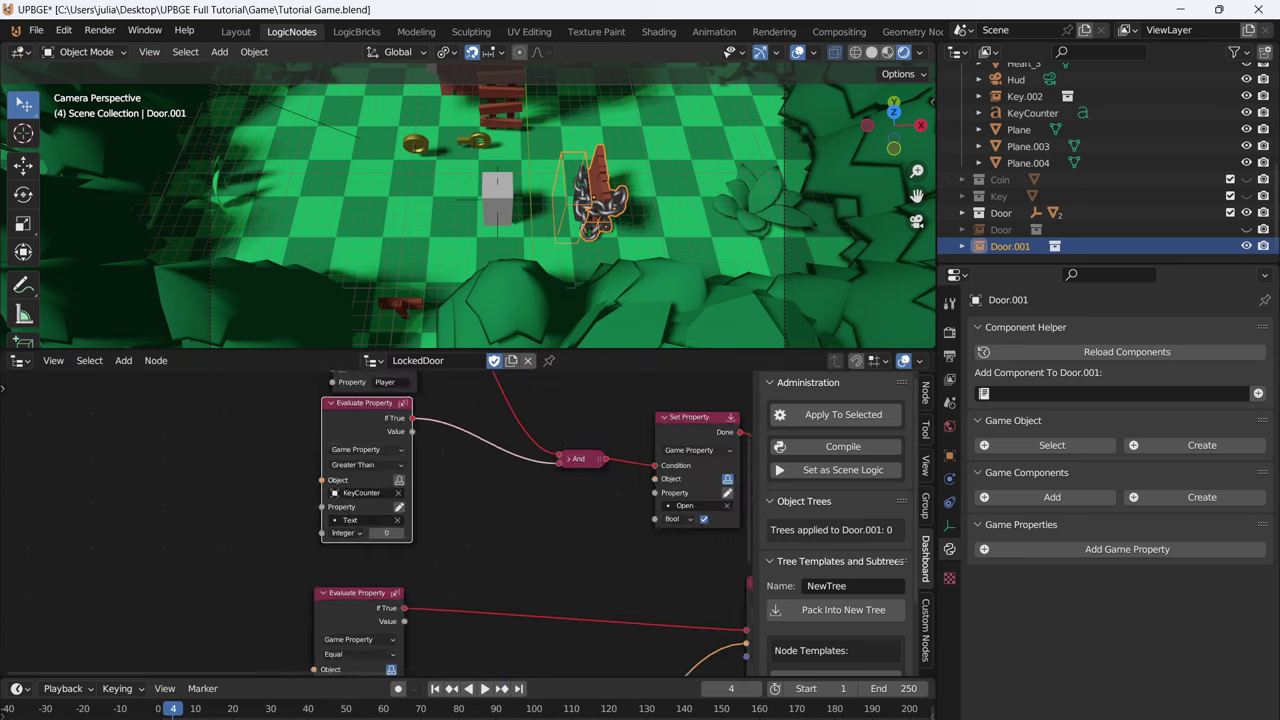
pyautogui.scroll(2, 380, 524)
pyautogui.moveTo(366, 404); pyautogui.dragTo(370, 412)
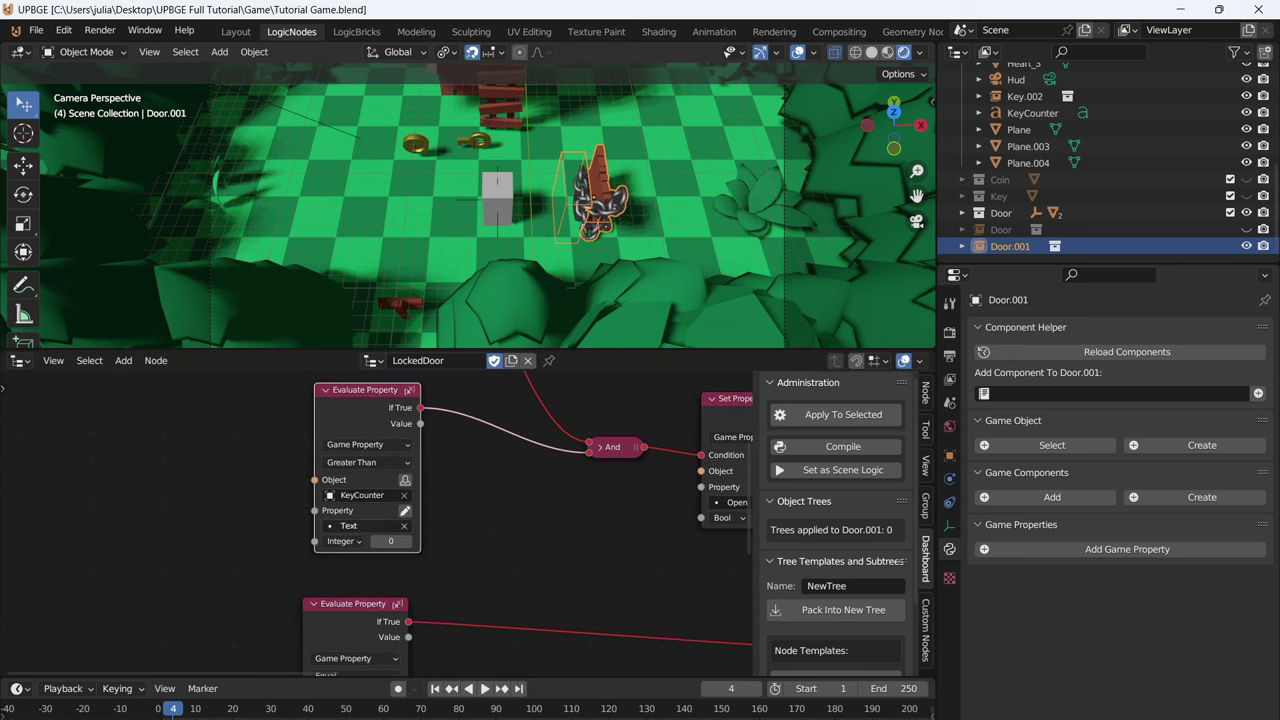
# - Run the game, collect the key and walk the player into the door to test the rewired key check
pyautogui.press('p')
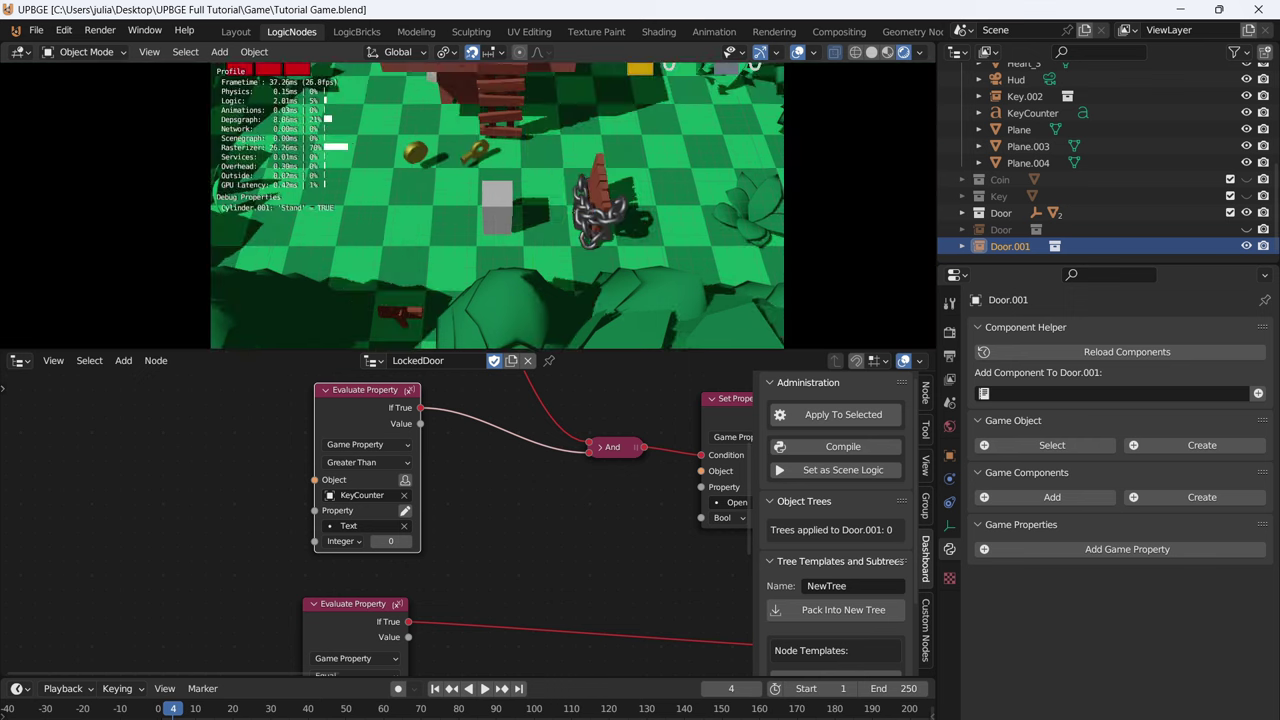
pyautogui.press('d')
pyautogui.press('a')
pyautogui.press('w')
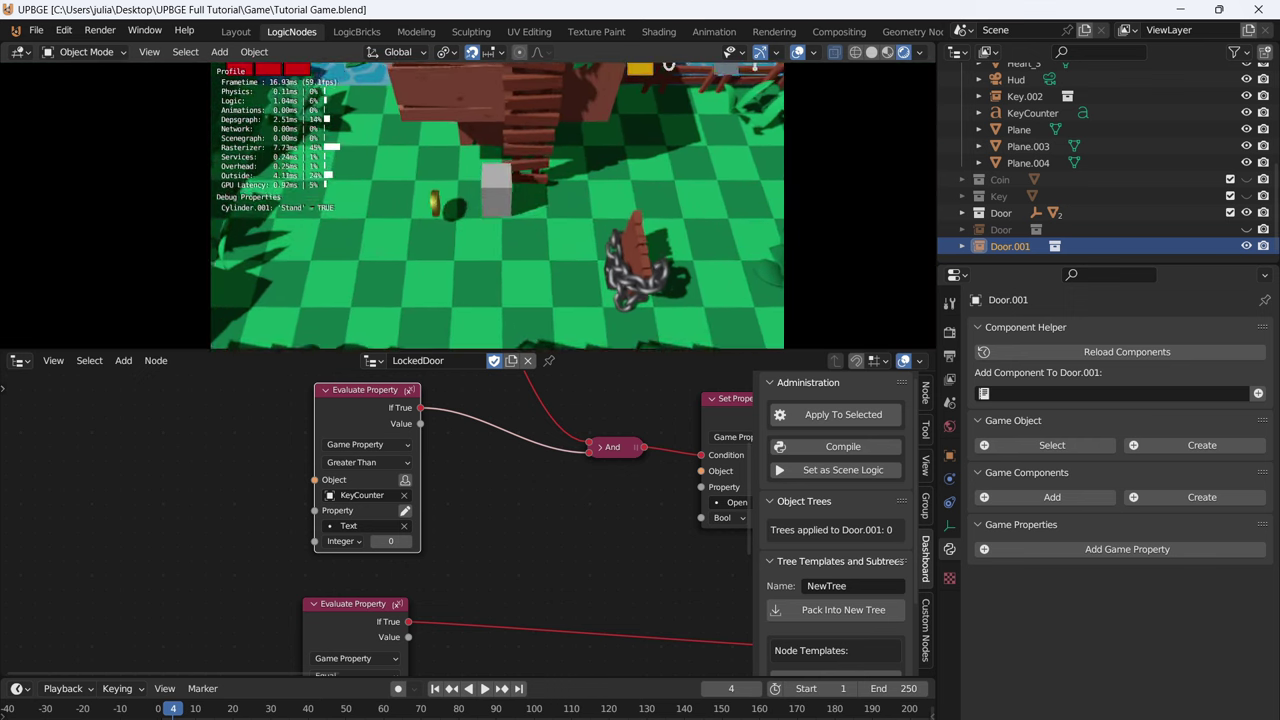
pyautogui.press('d')
pyautogui.press('s')
pyautogui.press('d')
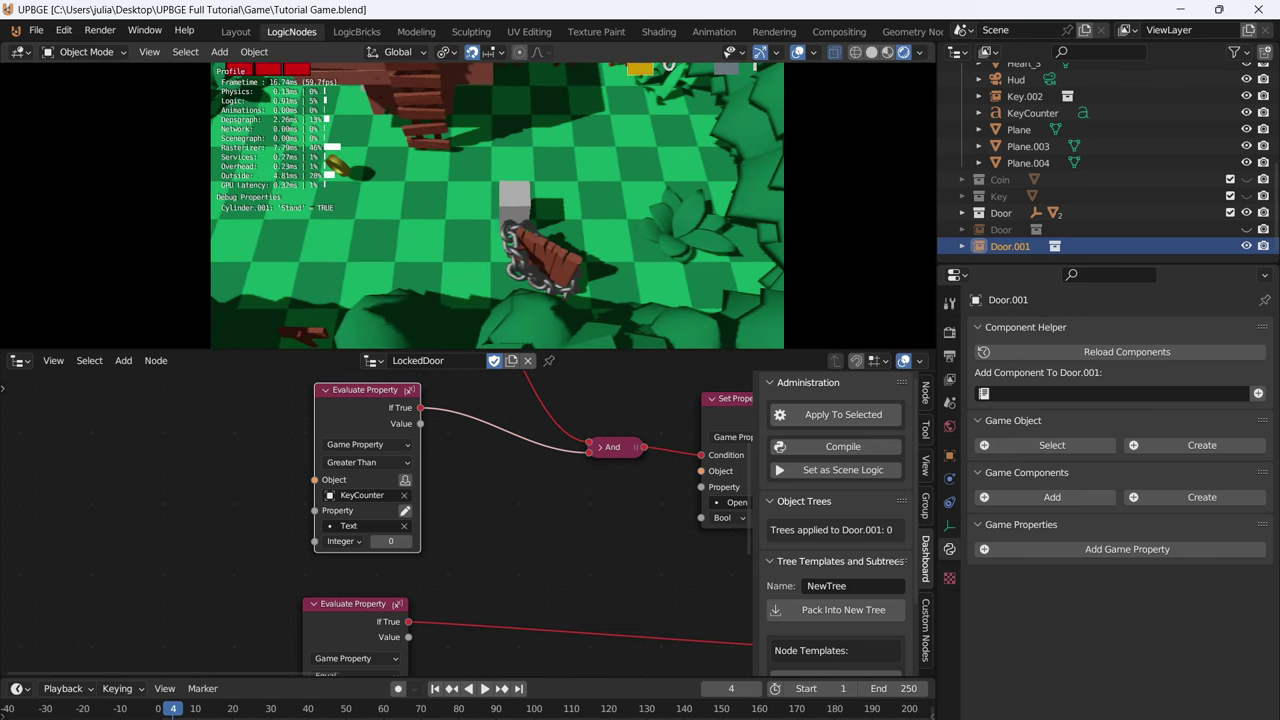
pyautogui.press('s')
pyautogui.press('w')
pyautogui.press('a')
pyautogui.press('Escape')
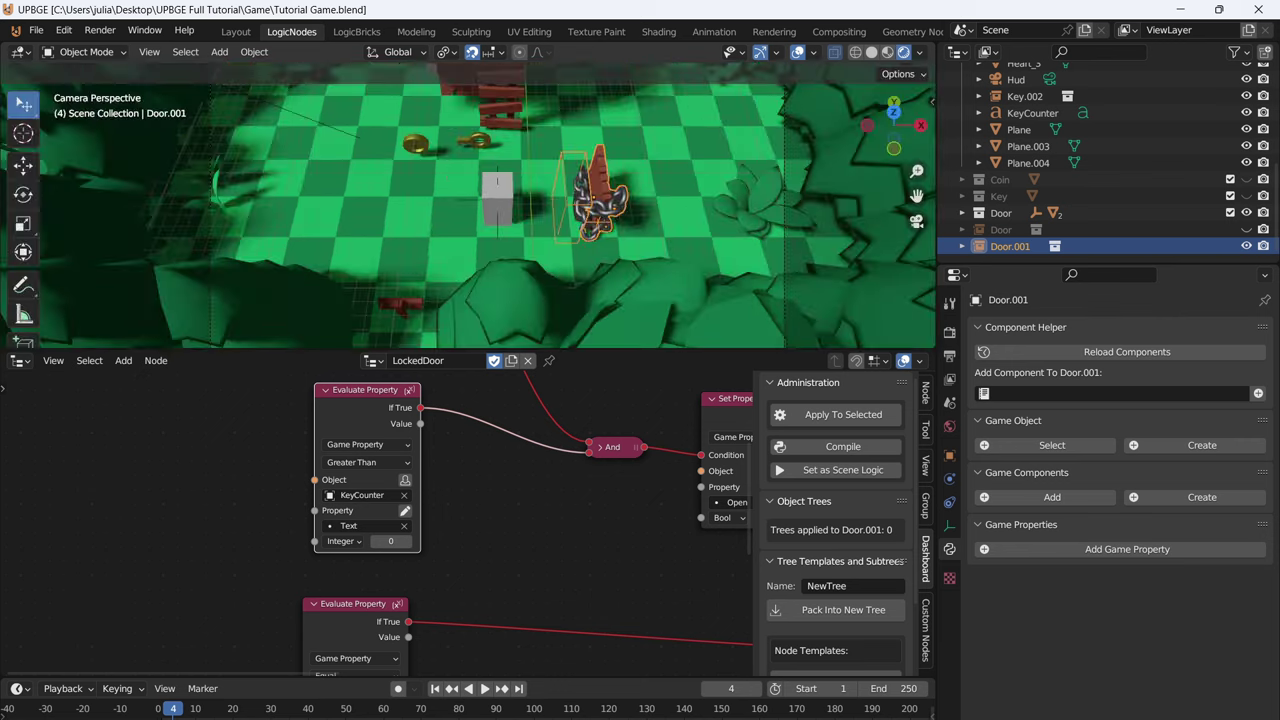
# - Run the game again, collect the key and walk the player around both sides of the door
pyautogui.press('p')
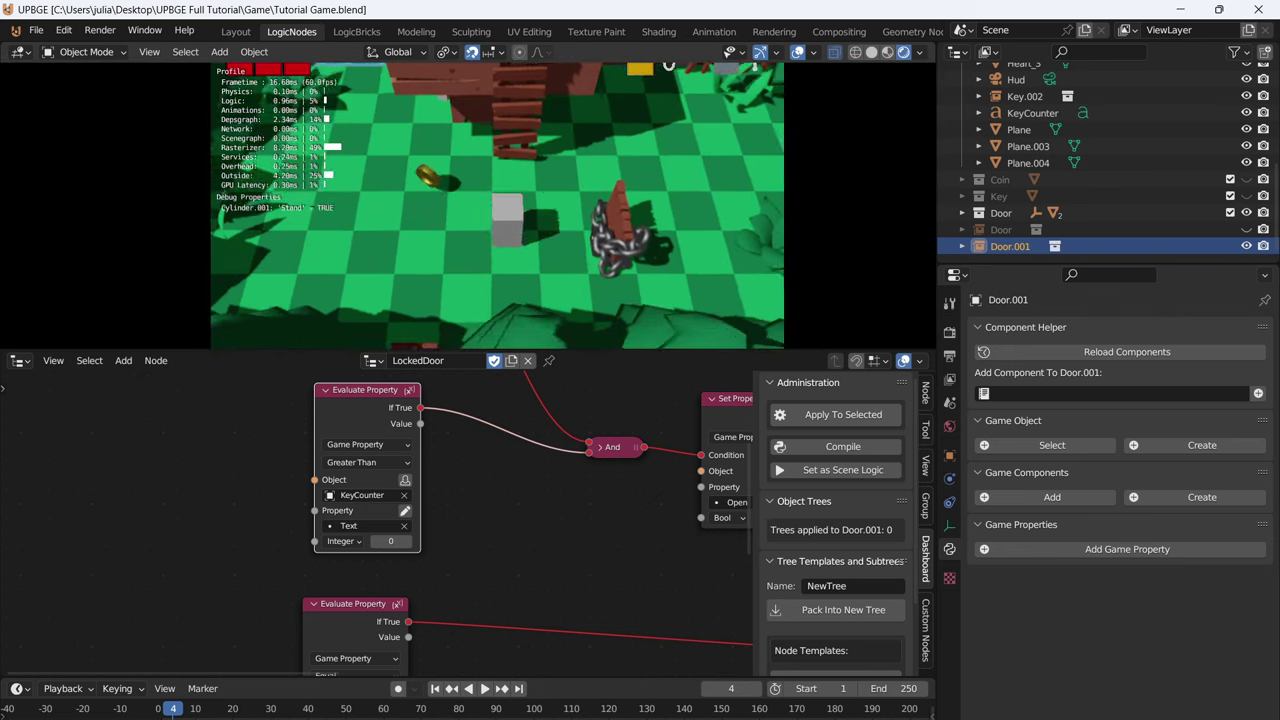
pyautogui.press('w')
pyautogui.press('a')
pyautogui.press('d')
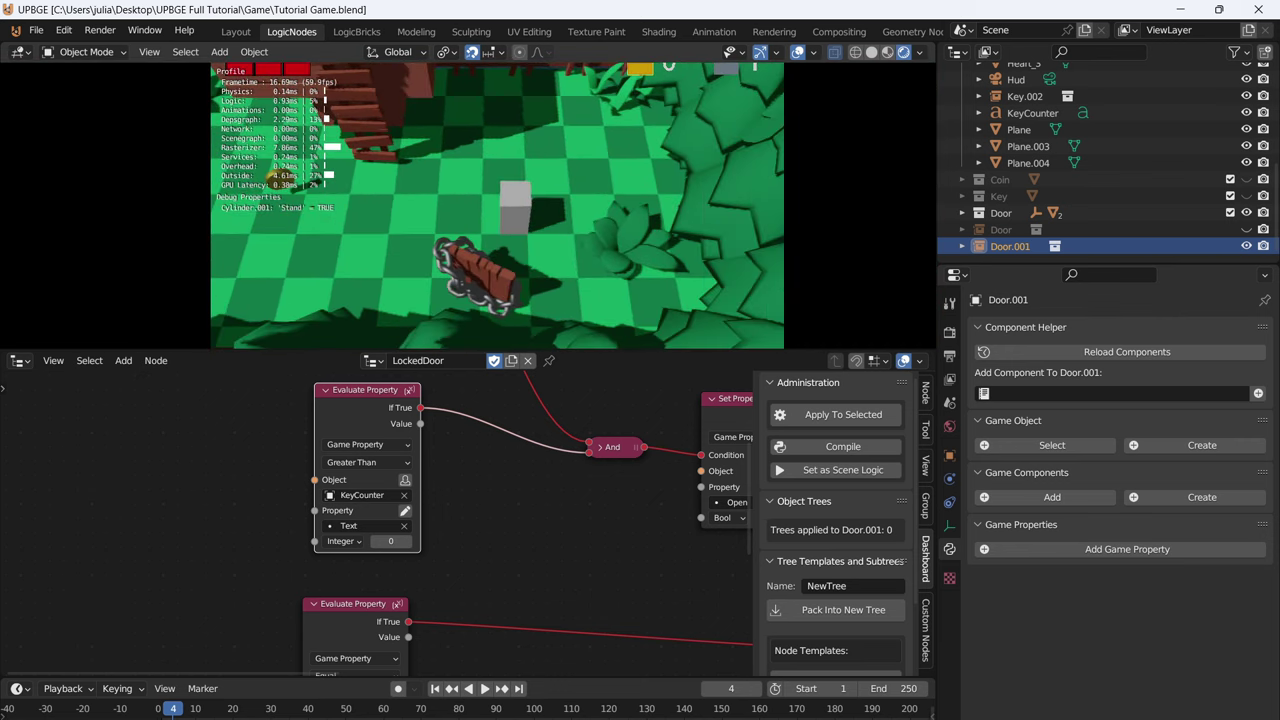
pyautogui.press('a')
pyautogui.press('a')
pyautogui.press('d')
pyautogui.press('s')
pyautogui.press('a')
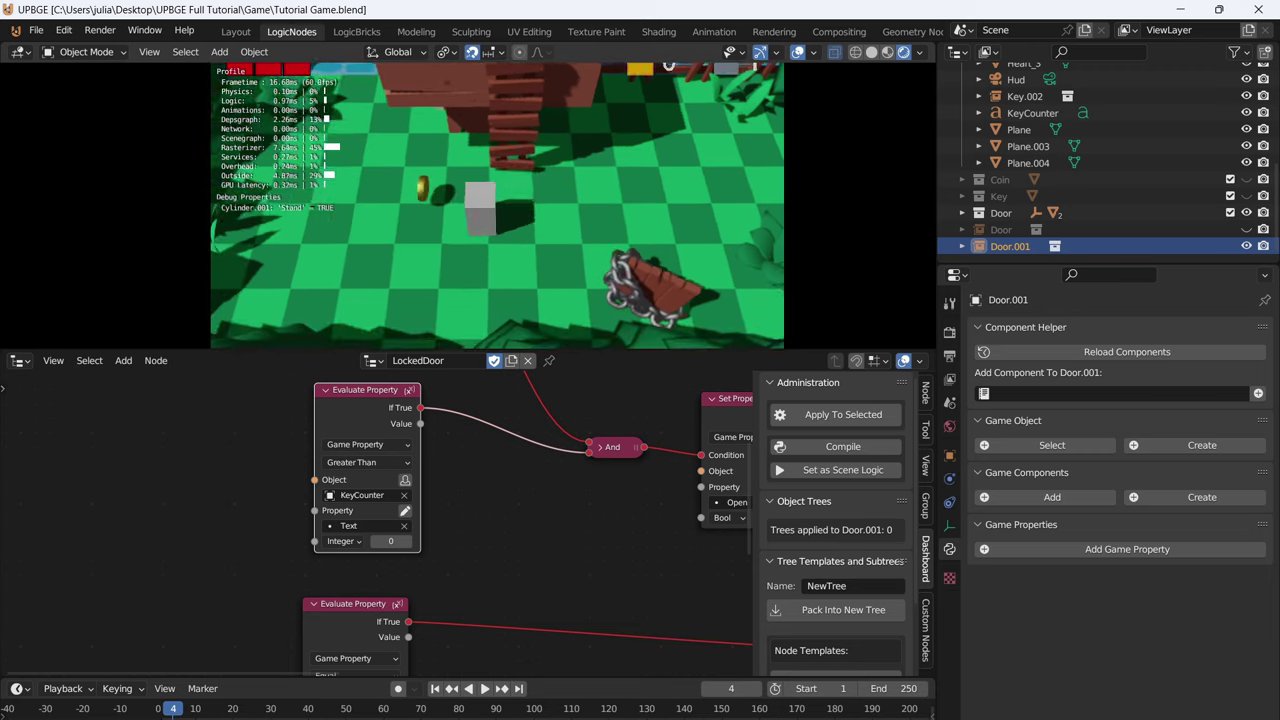
pyautogui.press('w')
pyautogui.press('Escape')
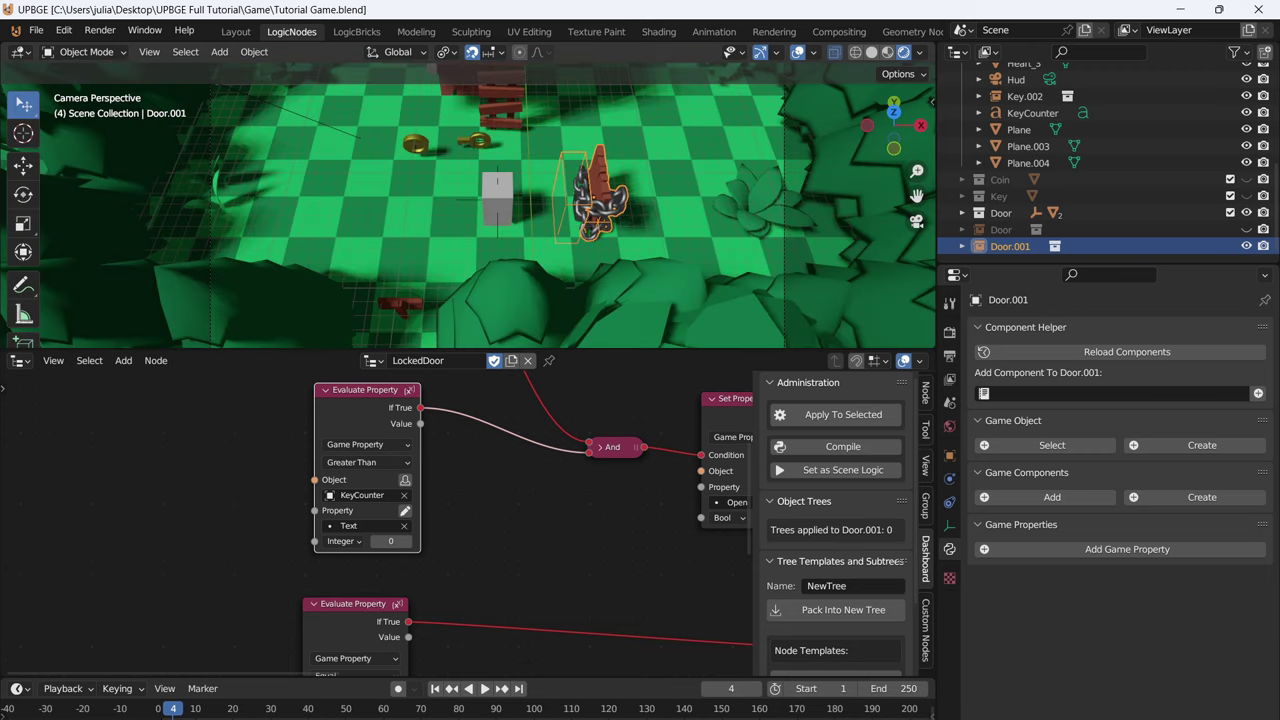
# - Add a Modify Property node to the LockedDoor tree beyond the Remove Object node
pyautogui.scroll(-5, 225, 595)
pyautogui.moveTo(394, 510); pyautogui.dragTo(152, 537, button='middle')
pyautogui.scroll(-2, 380, 514)
pyautogui.scroll(6, 376, 523)
pyautogui.moveTo(376, 523); pyautogui.dragTo(292, 498, button='middle')
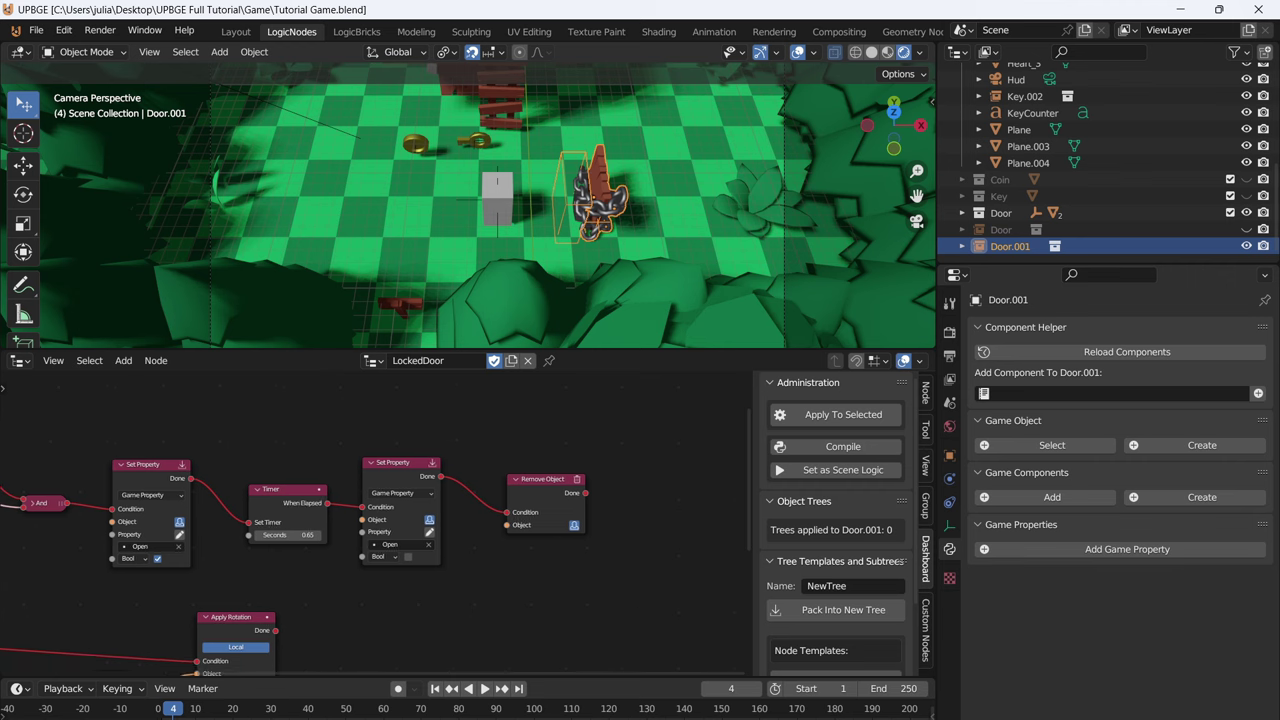
pyautogui.hotkey('shift', 'a')
pyautogui.click(432, 313)
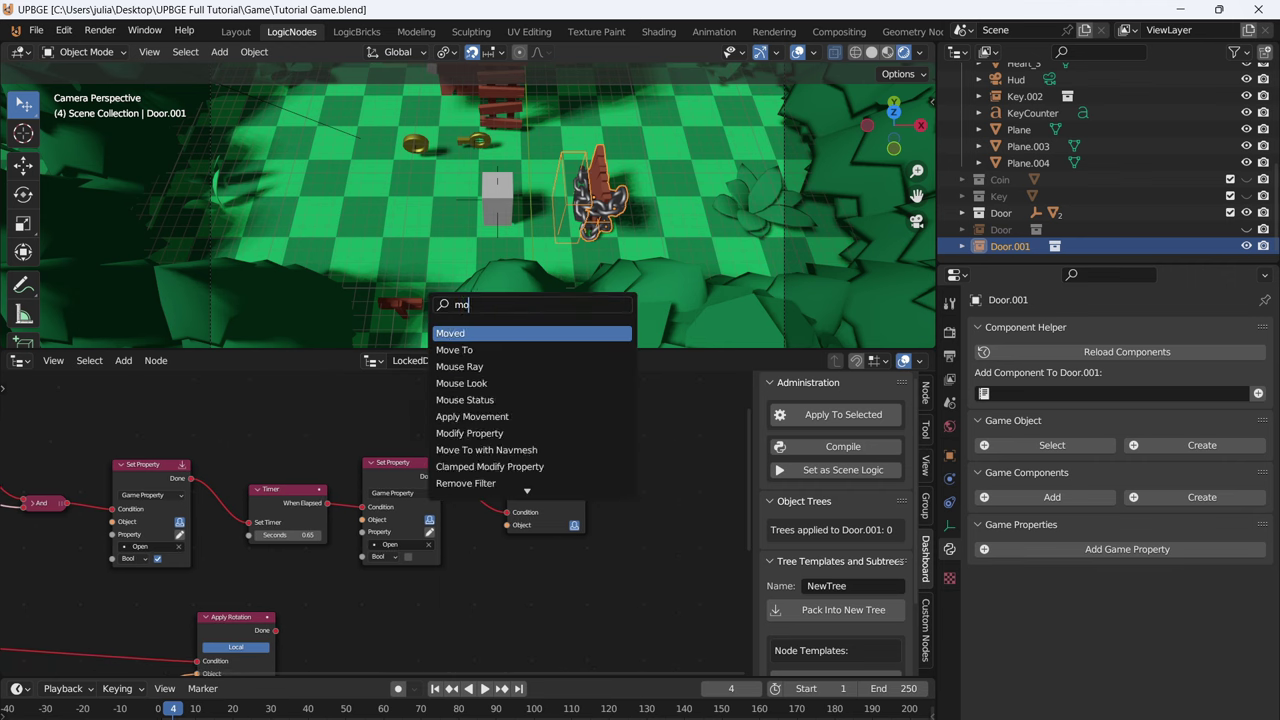
pyautogui.click(474, 335)
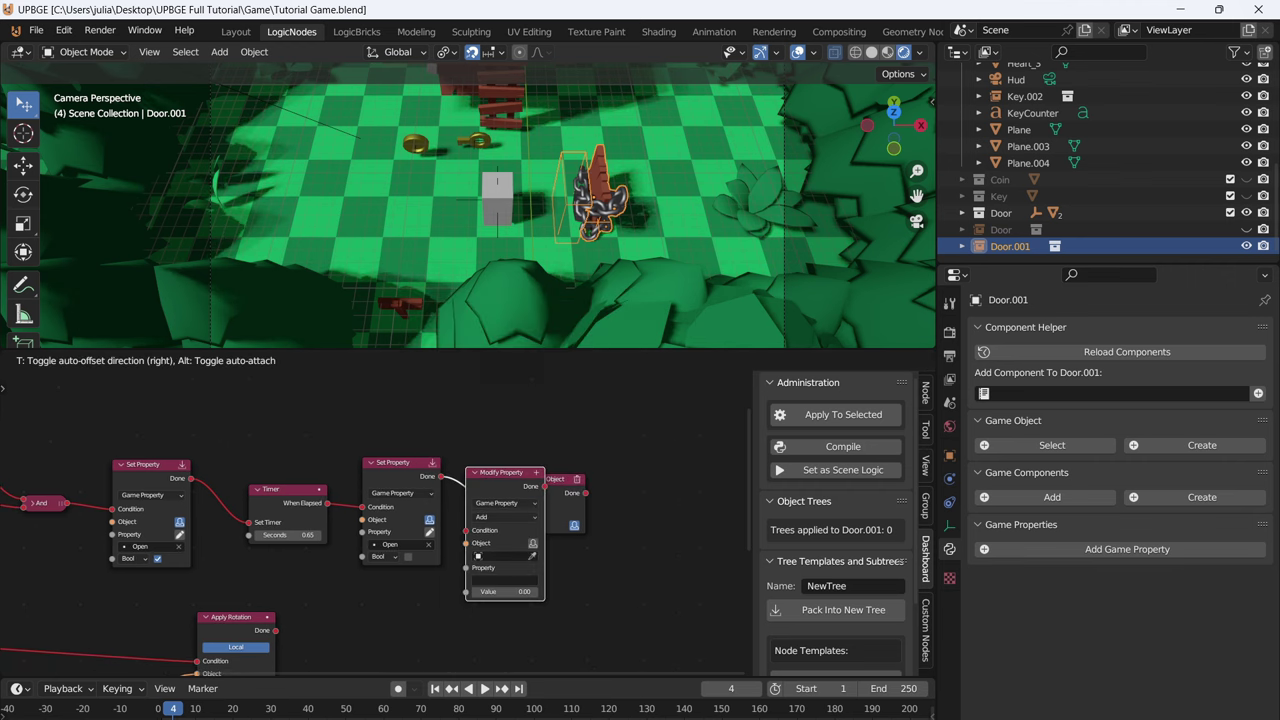
pyautogui.click(662, 468)
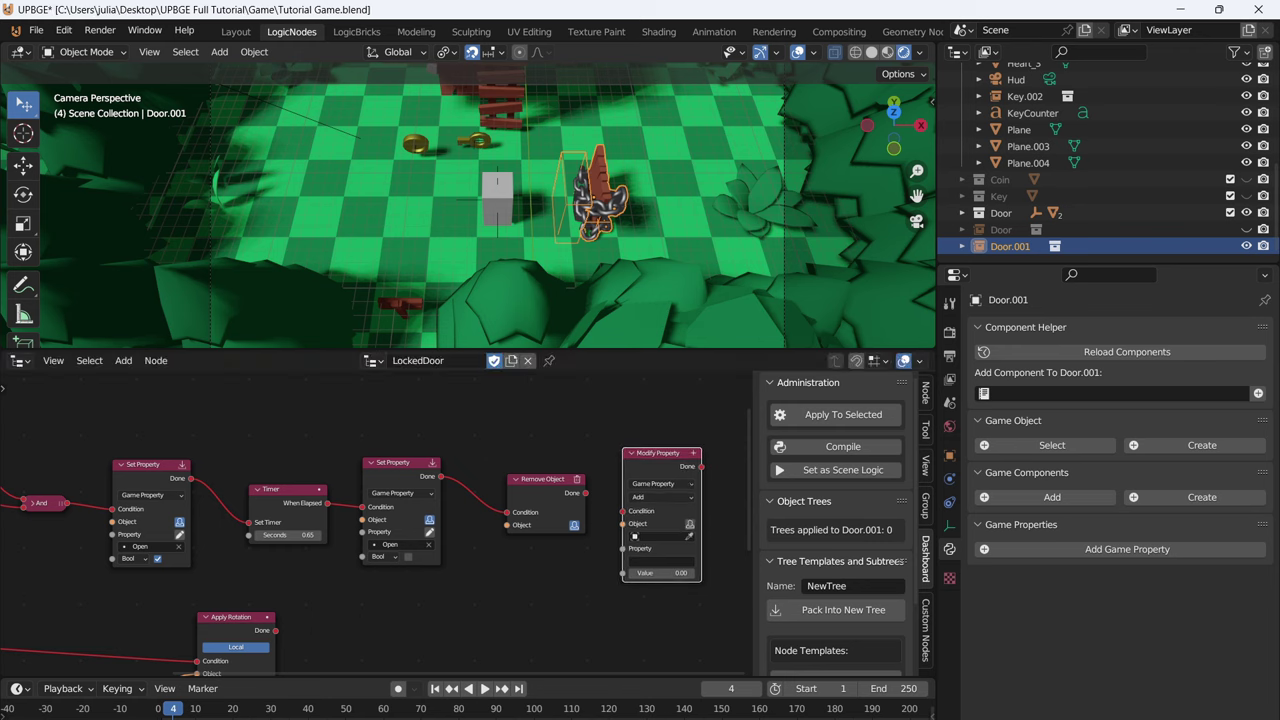
# - Link Remove Object's Done output to Modify Property's Condition and set the node to Subtract 1.00 from KeyCounter's Text property
pyautogui.moveTo(662, 468); pyautogui.dragTo(471, 450, button='middle')
pyautogui.scroll(5, 471, 450)
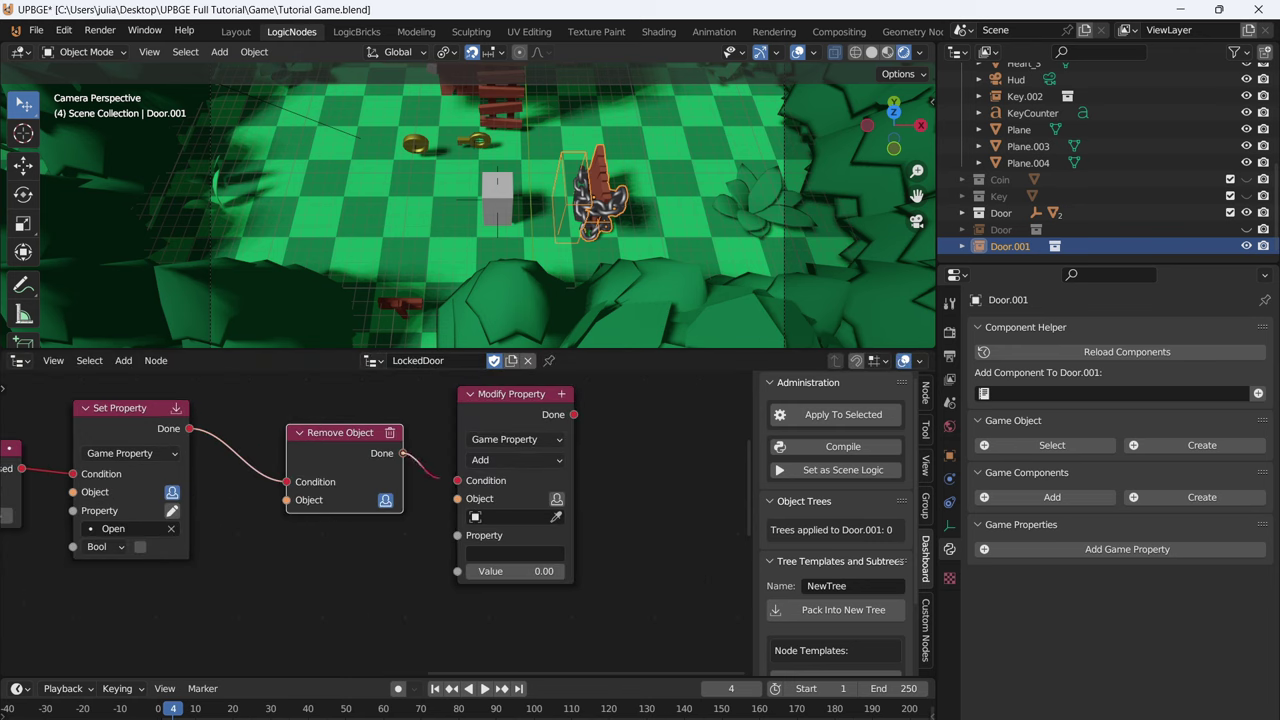
pyautogui.scroll(5, 380, 524)
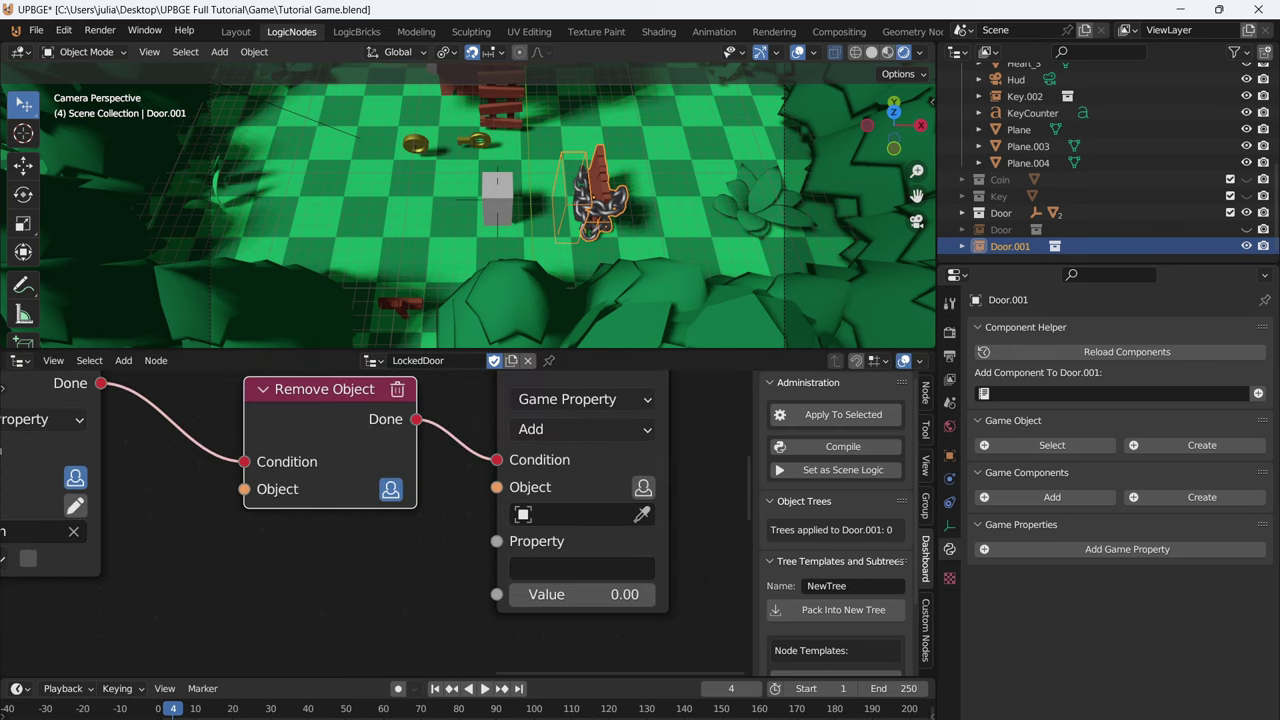
pyautogui.moveTo(380, 524); pyautogui.dragTo(346, 564, button='middle')
pyautogui.scroll(-3, 370, 535)
pyautogui.click(509, 592)
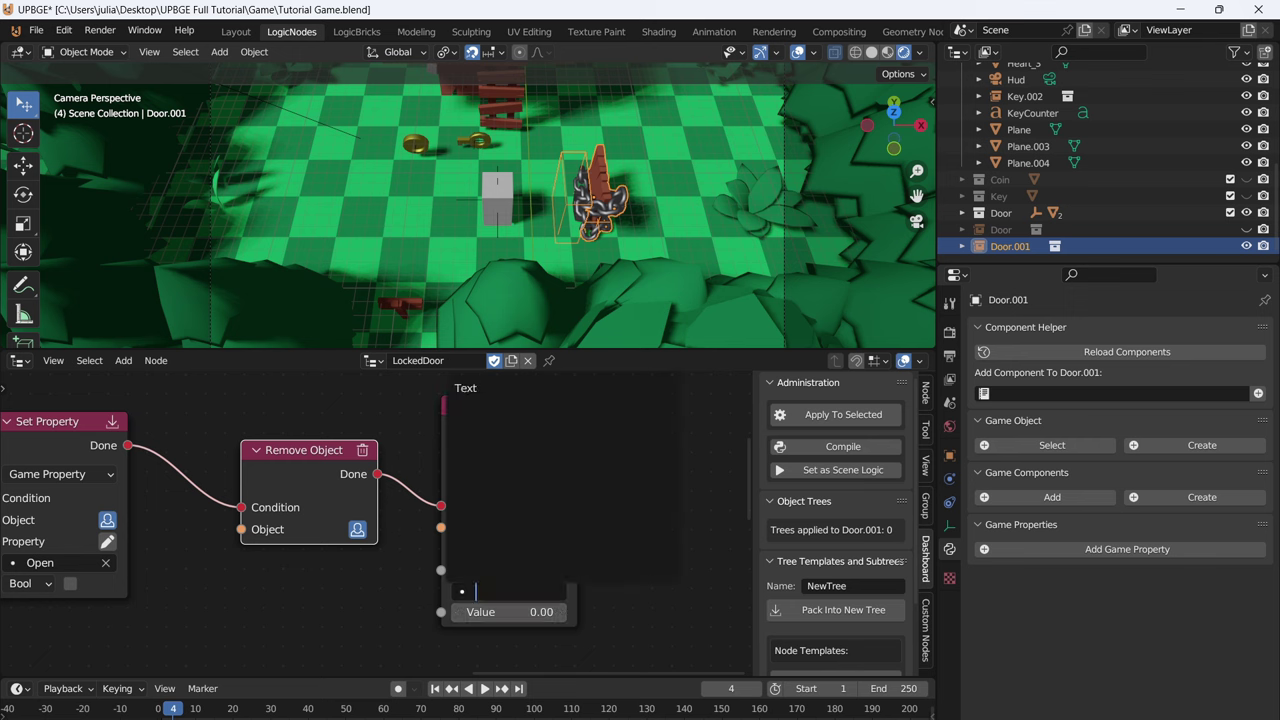
pyautogui.click(509, 388)
pyautogui.click(509, 612)
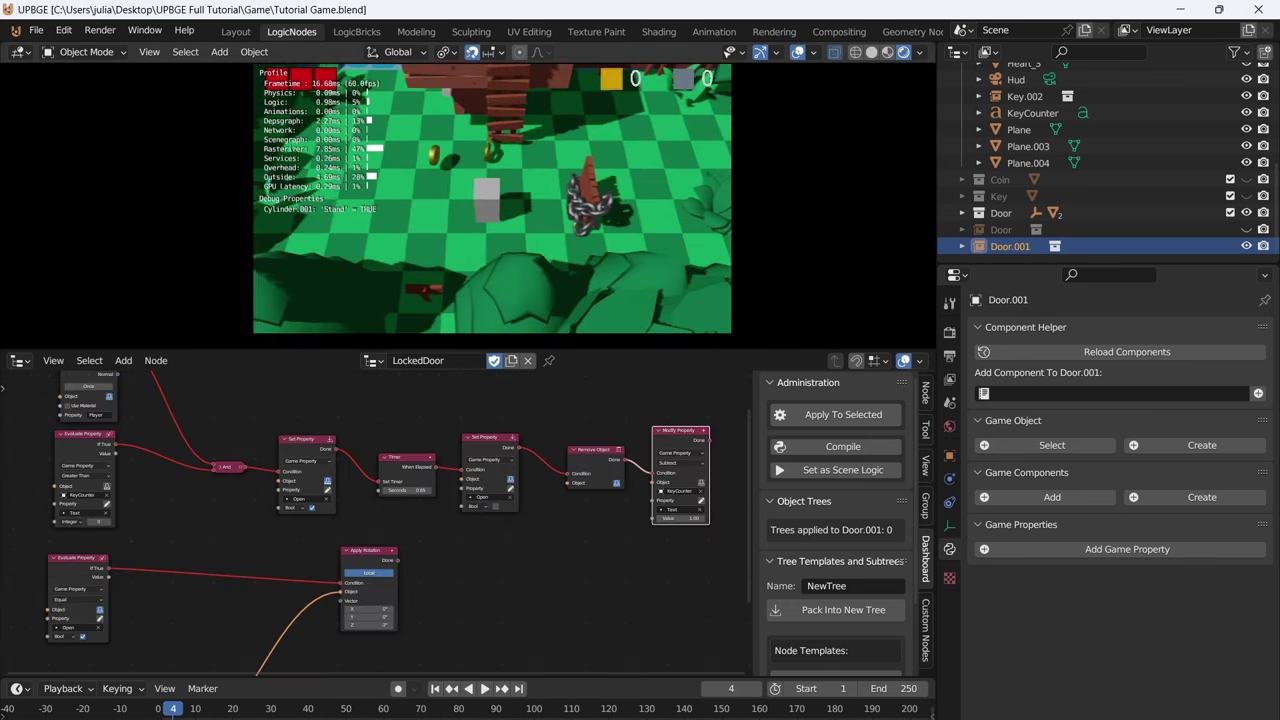
# - Run the game, collect the key and walk the player into the door to test the key subtraction
pyautogui.press('w')
pyautogui.press('s')
pyautogui.press('d')
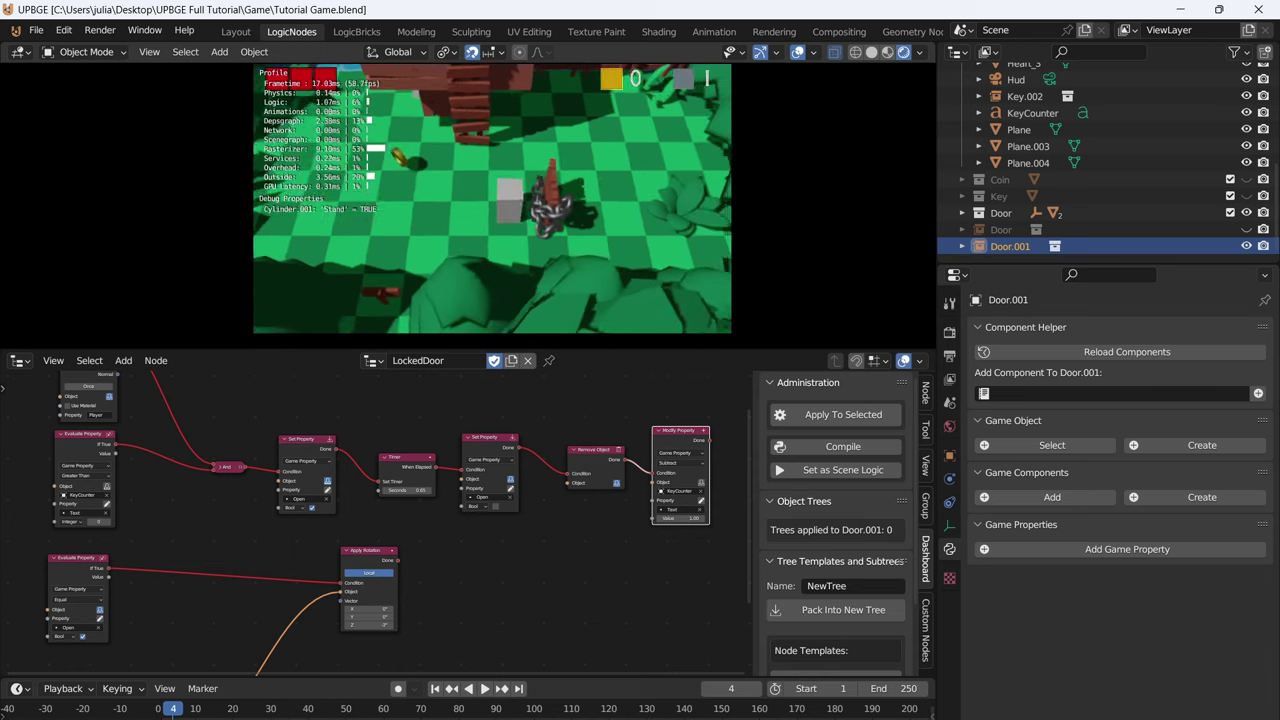
pyautogui.press('d')
pyautogui.press('w')
pyautogui.press('a')
pyautogui.press('Escape')
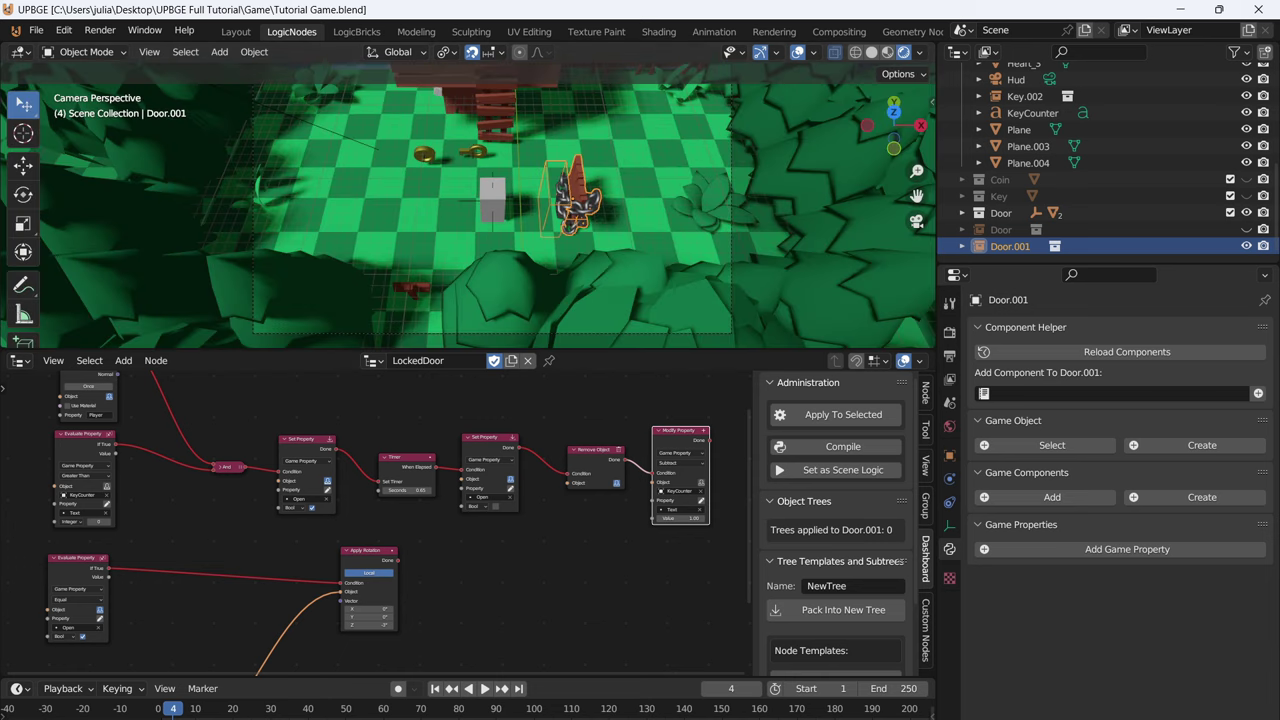
# - Detach Modify Property from Remove Object, place it above the first Set Property and link And's output to its Condition
pyautogui.keyDown('alt'); pyautogui.moveTo(680, 431); pyautogui.dragTo(311, 412); pyautogui.keyUp('alt')
pyautogui.moveTo(170, 535); pyautogui.dragTo(246, 520, button='middle')
pyautogui.scroll(4, 240, 519)
pyautogui.moveTo(358, 540); pyautogui.dragTo(411, 412)
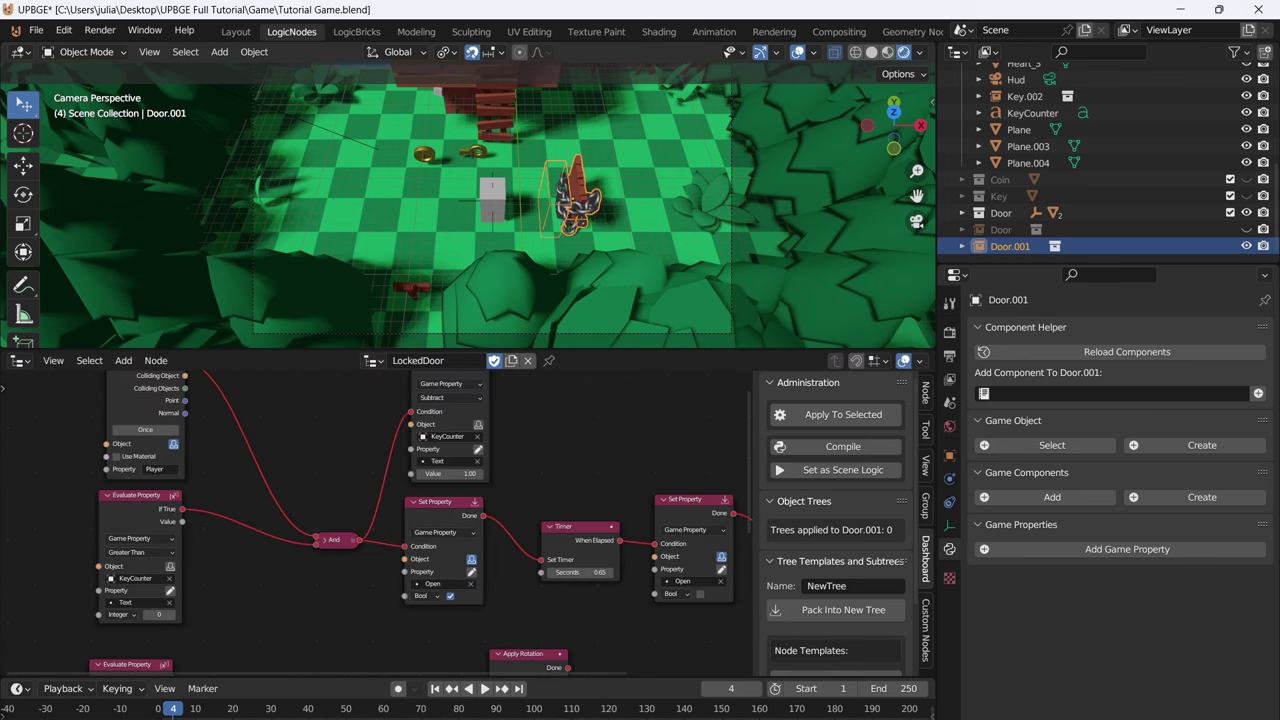
# - Run the game again, open the door with the key and walk around it to check the rewired key subtraction
pyautogui.press('p')
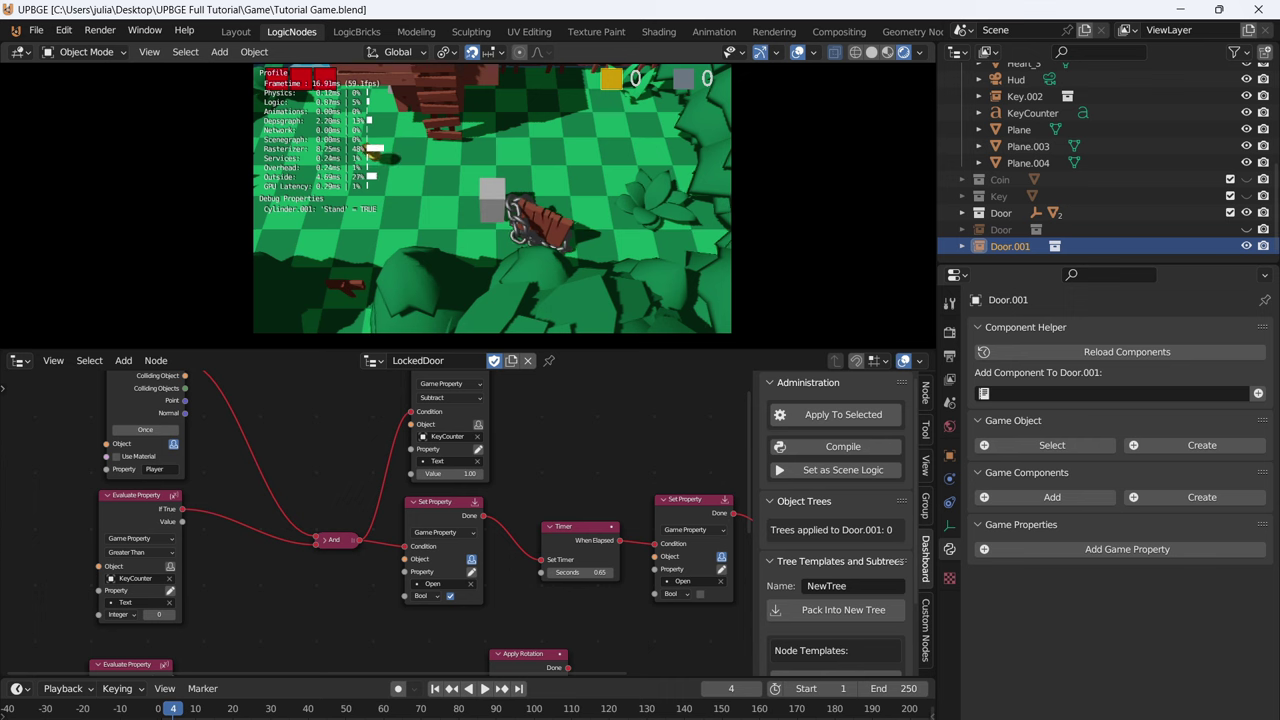
pyautogui.press('w')
pyautogui.press('d')
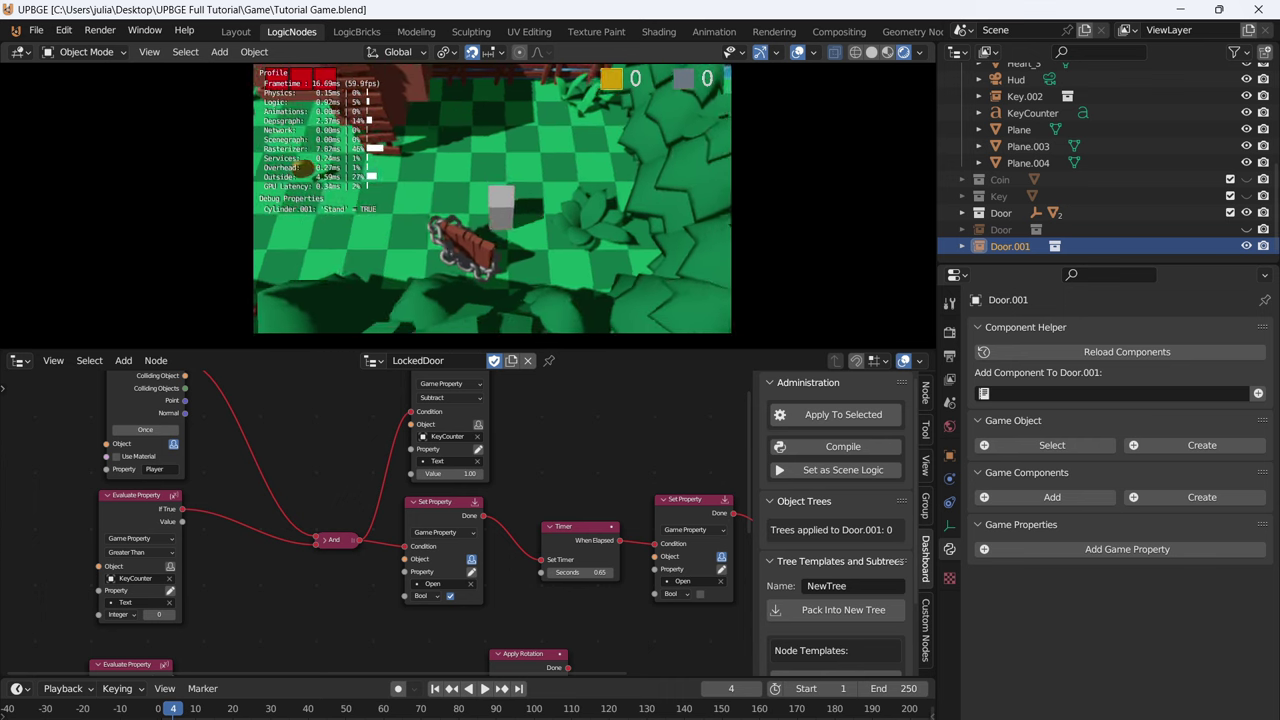
pyautogui.press('a')
pyautogui.press('w')
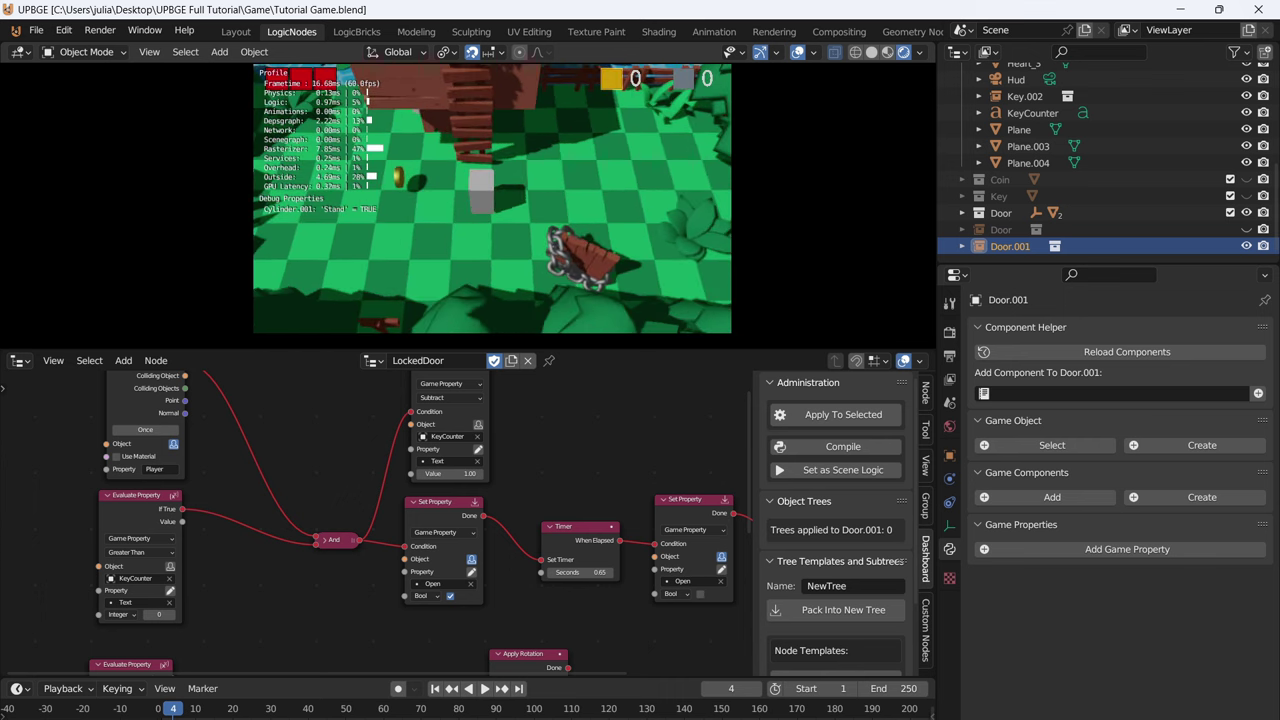
pyautogui.press('a')
pyautogui.press('w')
pyautogui.press('Escape')
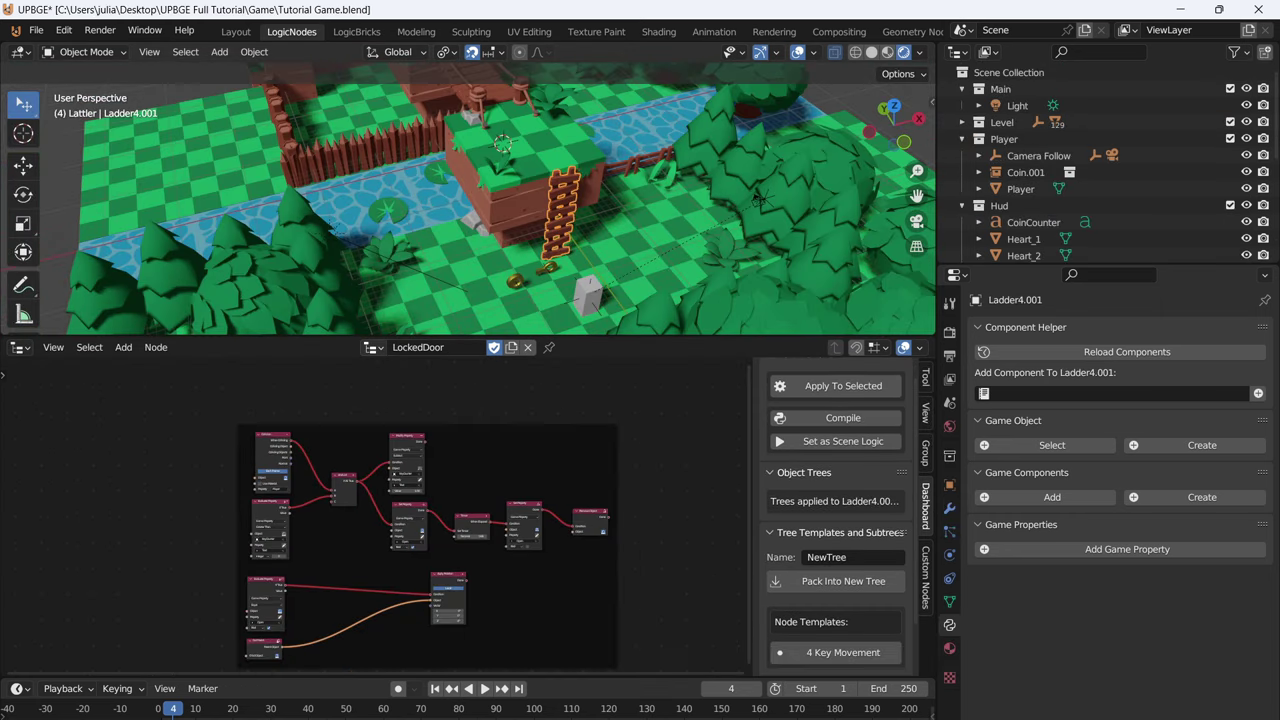
# - Display the PlayerMovement logic tree and move the ladder into a new collection named Ladder
pyautogui.click(373, 347)
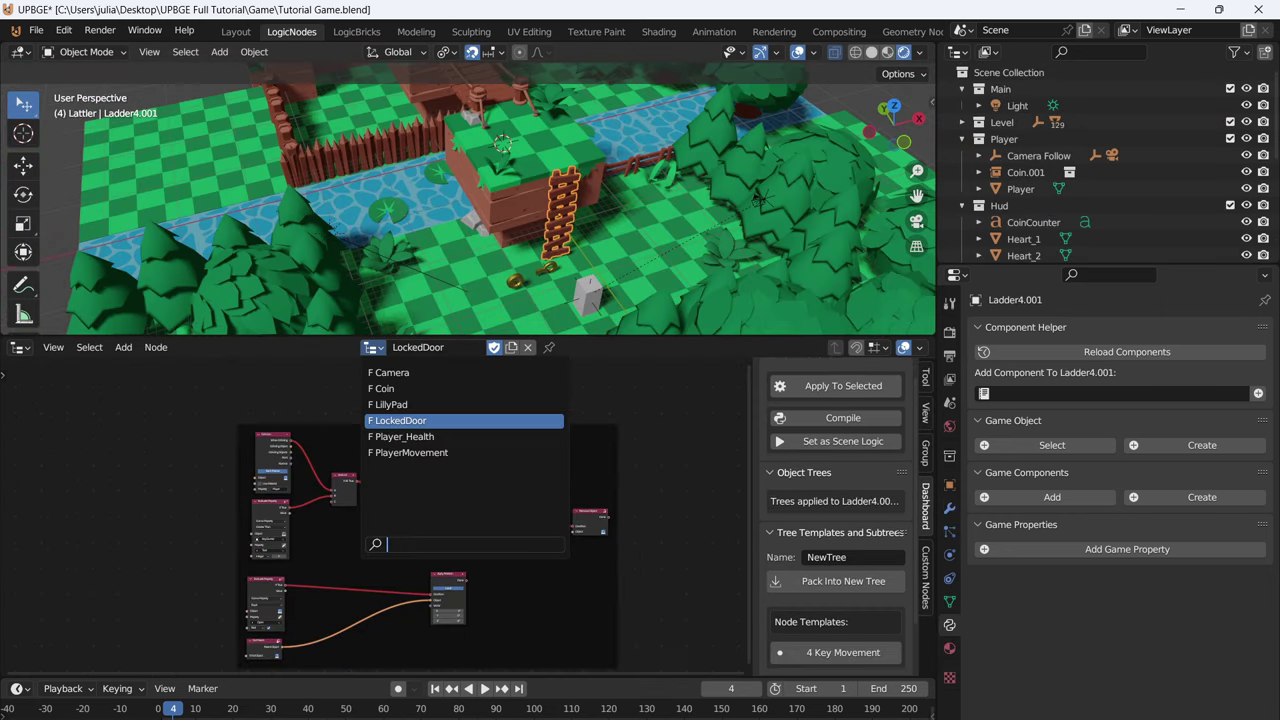
pyautogui.click(410, 452)
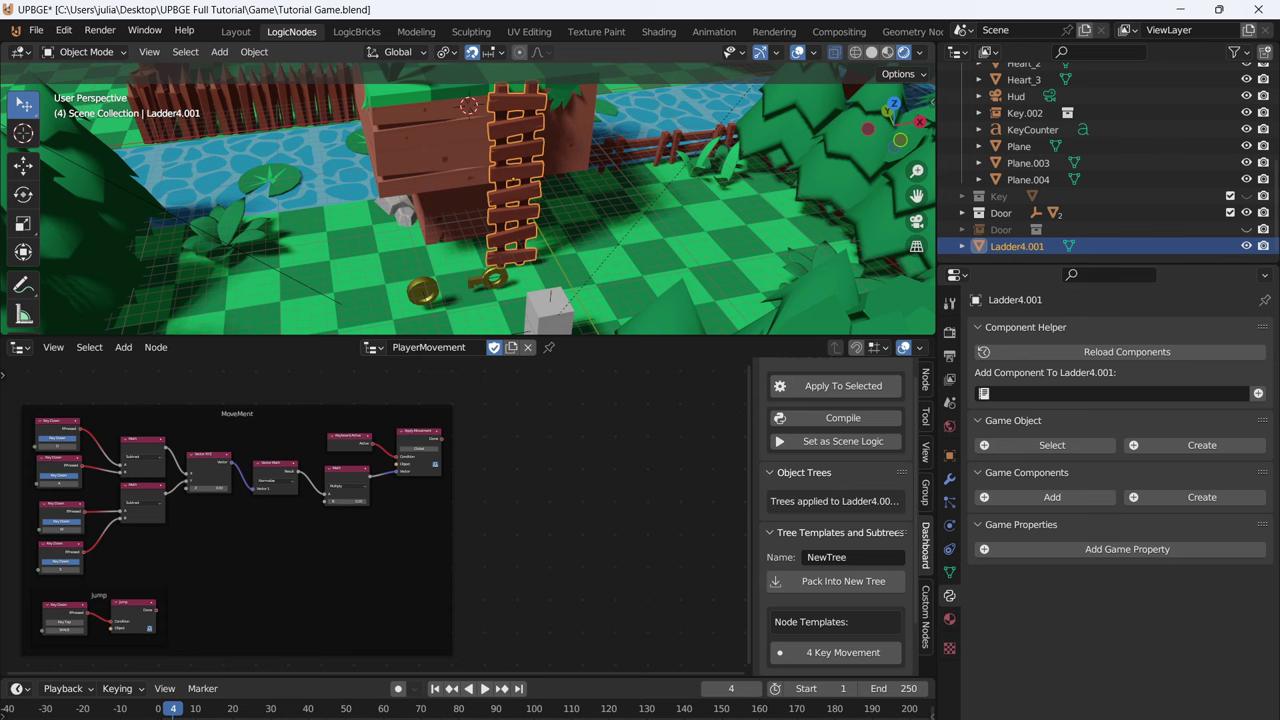
pyautogui.press('m')
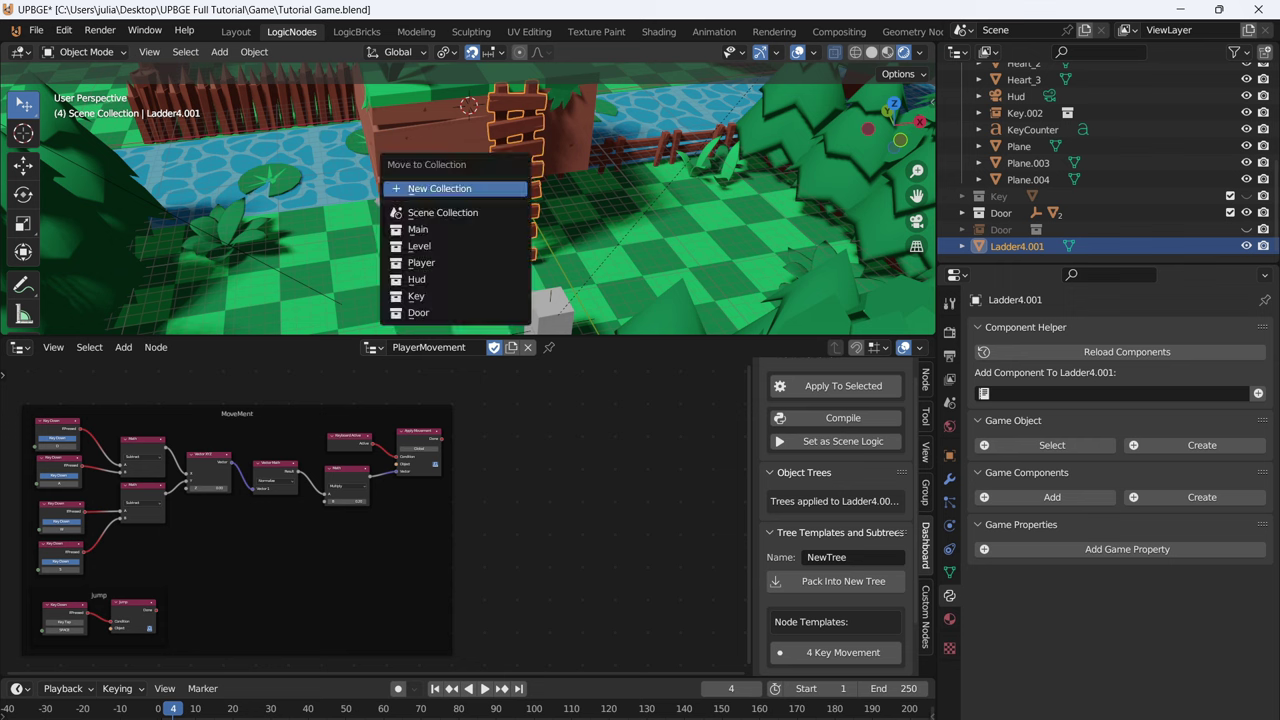
pyautogui.click(498, 189)
pyautogui.write('Ladder')
pyautogui.press('Return')
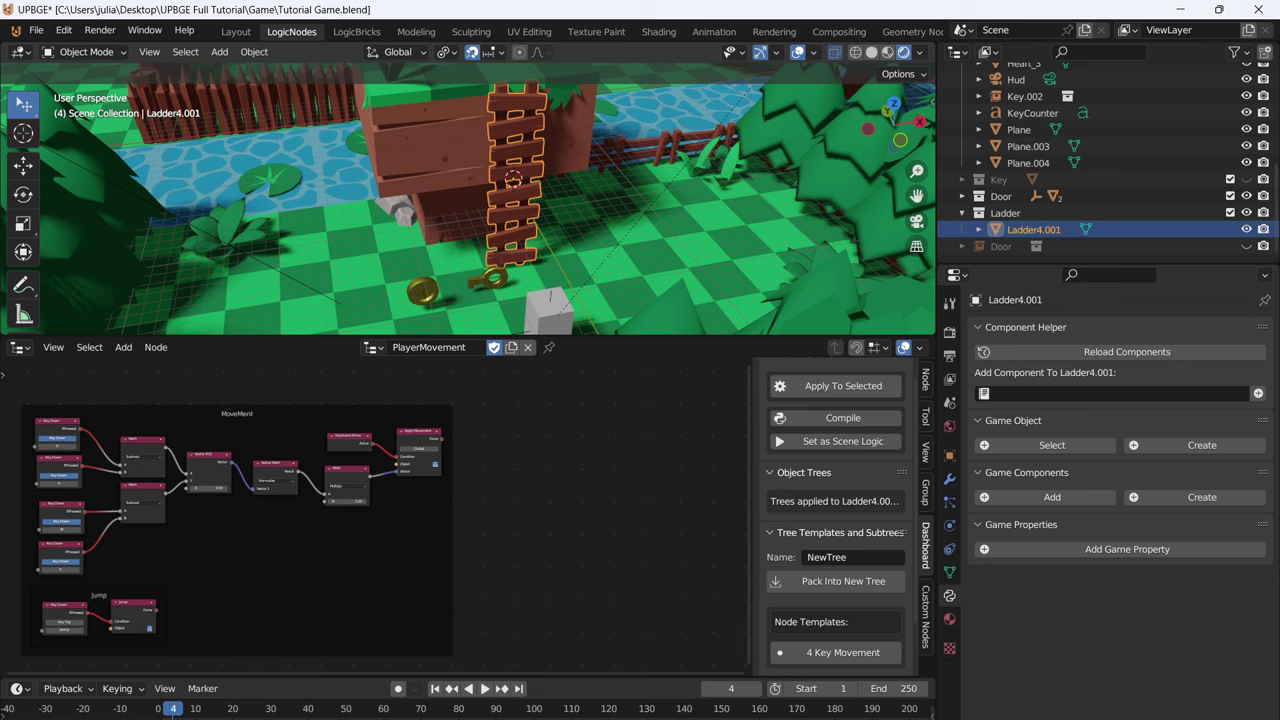
# - Add a cube at the ladder, resize it, and scale it along Y by 0.628
pyautogui.hotkey('shift', 'a')
pyautogui.click(585, 206)
pyautogui.moveTo(585, 206); pyautogui.dragTo(680, 182, button='middle')
pyautogui.press('s')
pyautogui.click(574, 195)
pyautogui.scroll(4, 640, 170)
pyautogui.press('s')
pyautogui.rightClick(603, 150)
pyautogui.press('s')
pyautogui.press('y')
pyautogui.click(578, 135)
# - Move the cube along Y and Z to the foot of the ladder and scale it uniformly by 1.275
pyautogui.press('g')
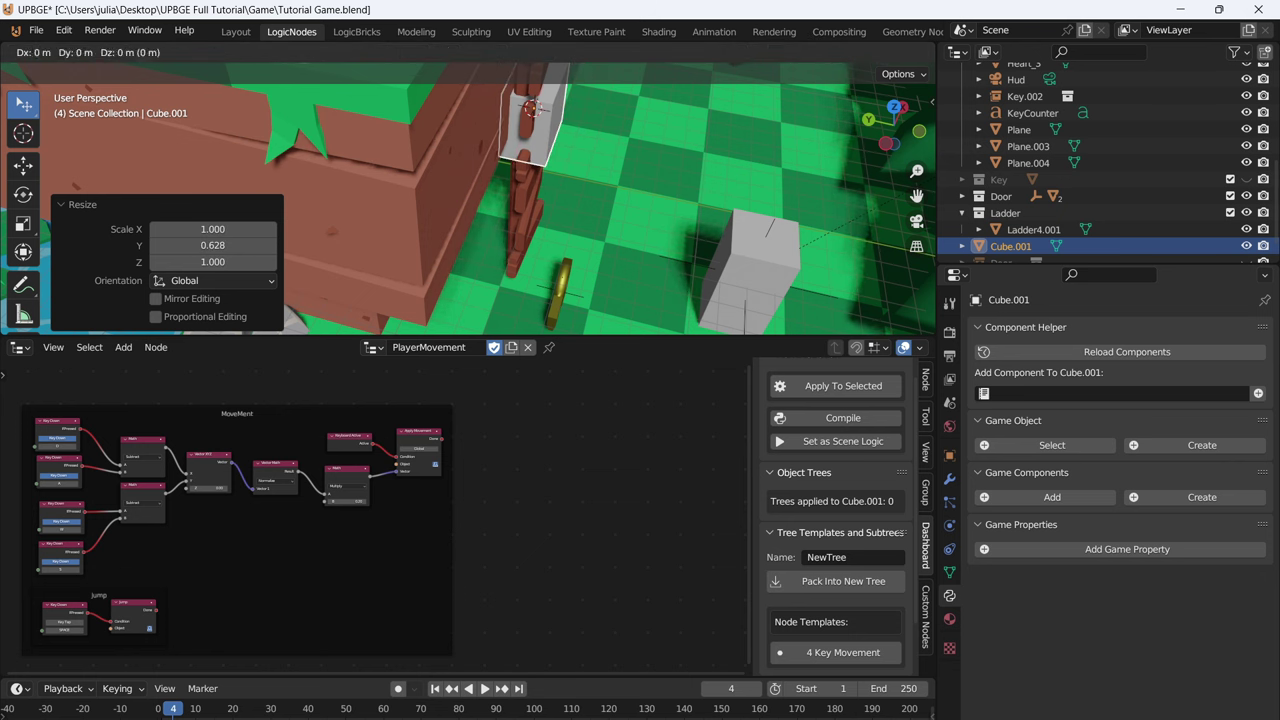
pyautogui.press('y')
pyautogui.click(610, 142)
pyautogui.press('g')
pyautogui.press('z')
pyautogui.click(600, 170)
pyautogui.press('s')
pyautogui.click(613, 150)
pyautogui.moveTo(613, 150); pyautogui.dragTo(576, 120, button='middle')
pyautogui.scroll(-3, 590, 118)
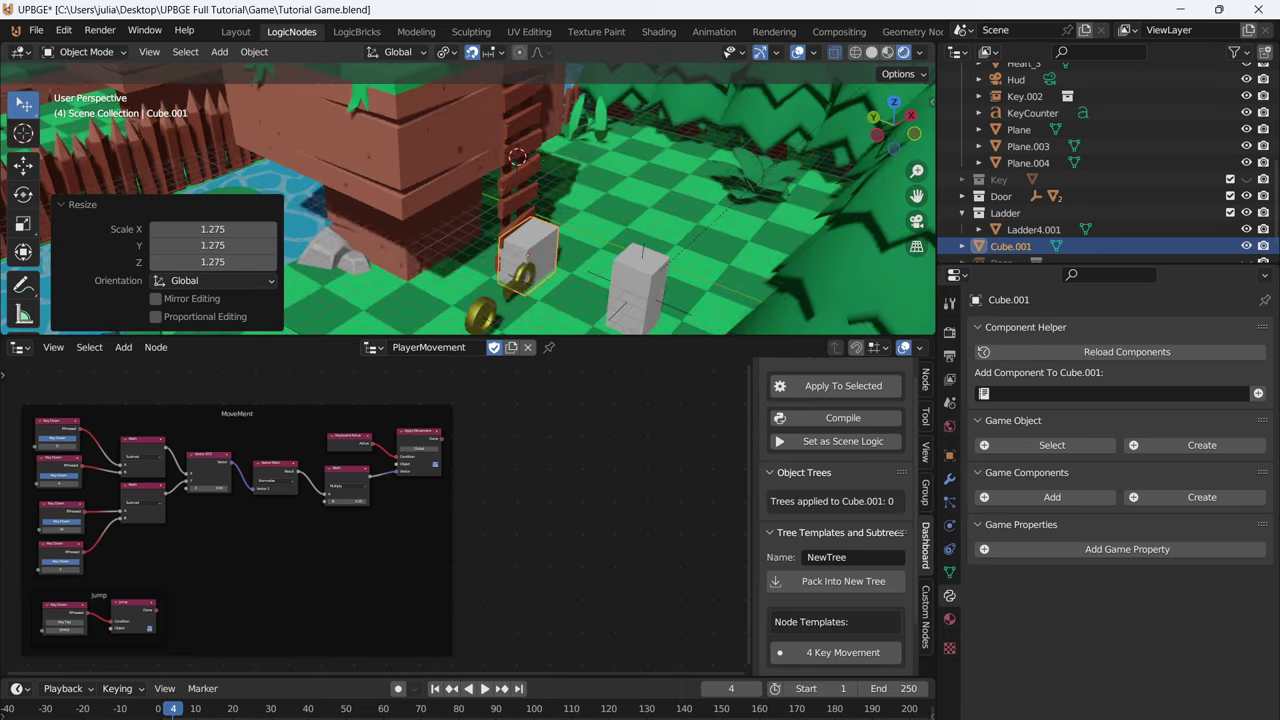
# - Rename the cube LadderStart and duplicate it 19 m upward along Z, above the ladder
pyautogui.press('F2')
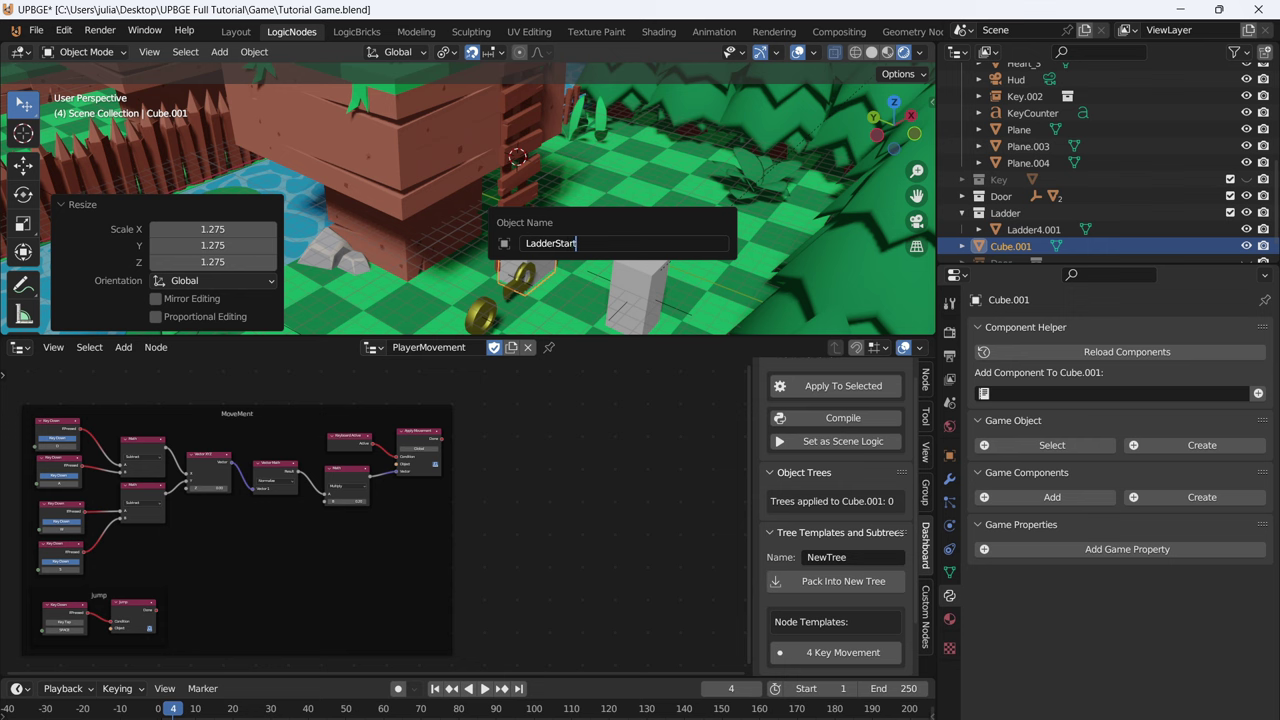
pyautogui.press('Return')
pyautogui.scroll(-3, 468, 200)
pyautogui.hotkey('shift', 'd')
pyautogui.press('z')
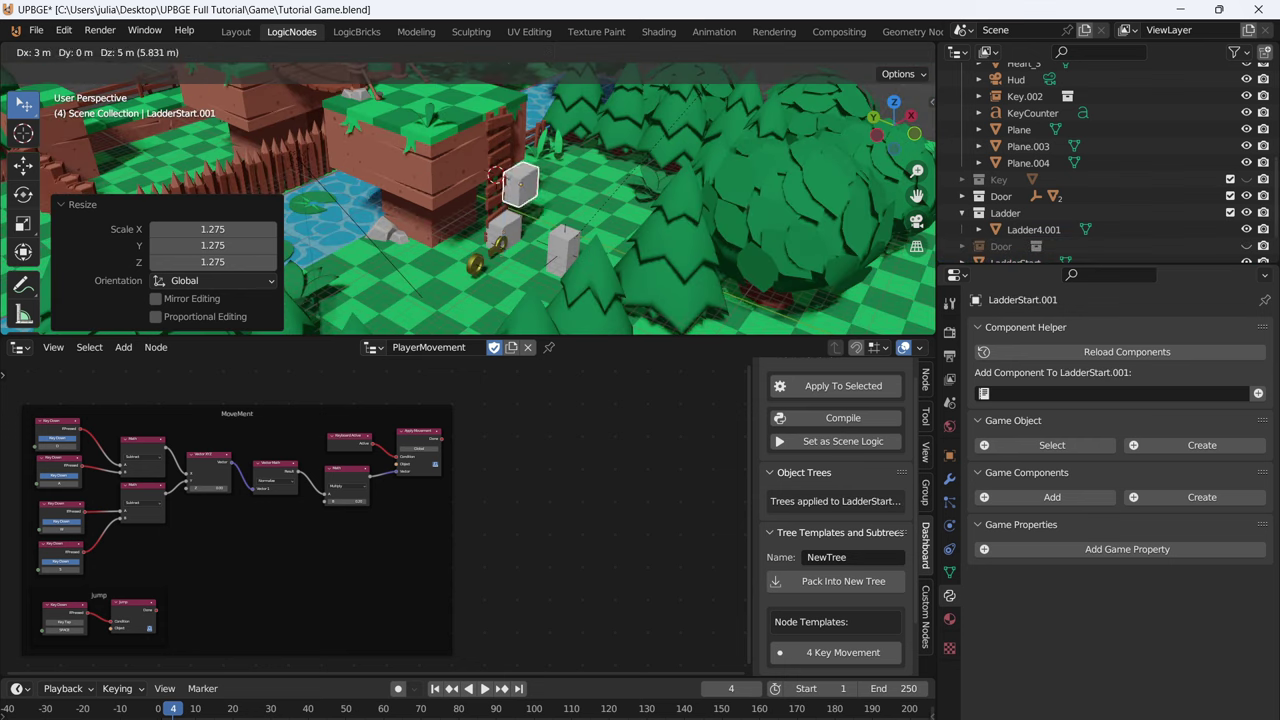
pyautogui.click(531, 190)
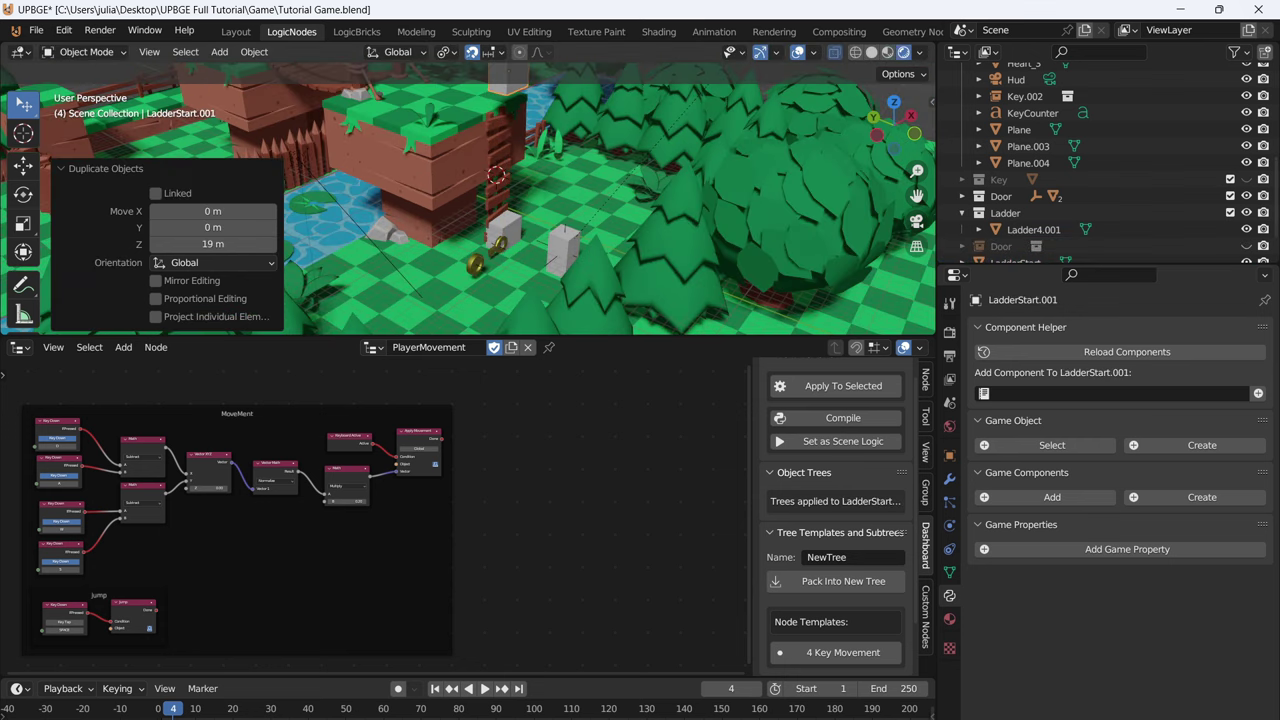
# - Raise the upper cube a further 1 m along Z and rename it LadderEnd
pyautogui.scroll(-2, 531, 190)
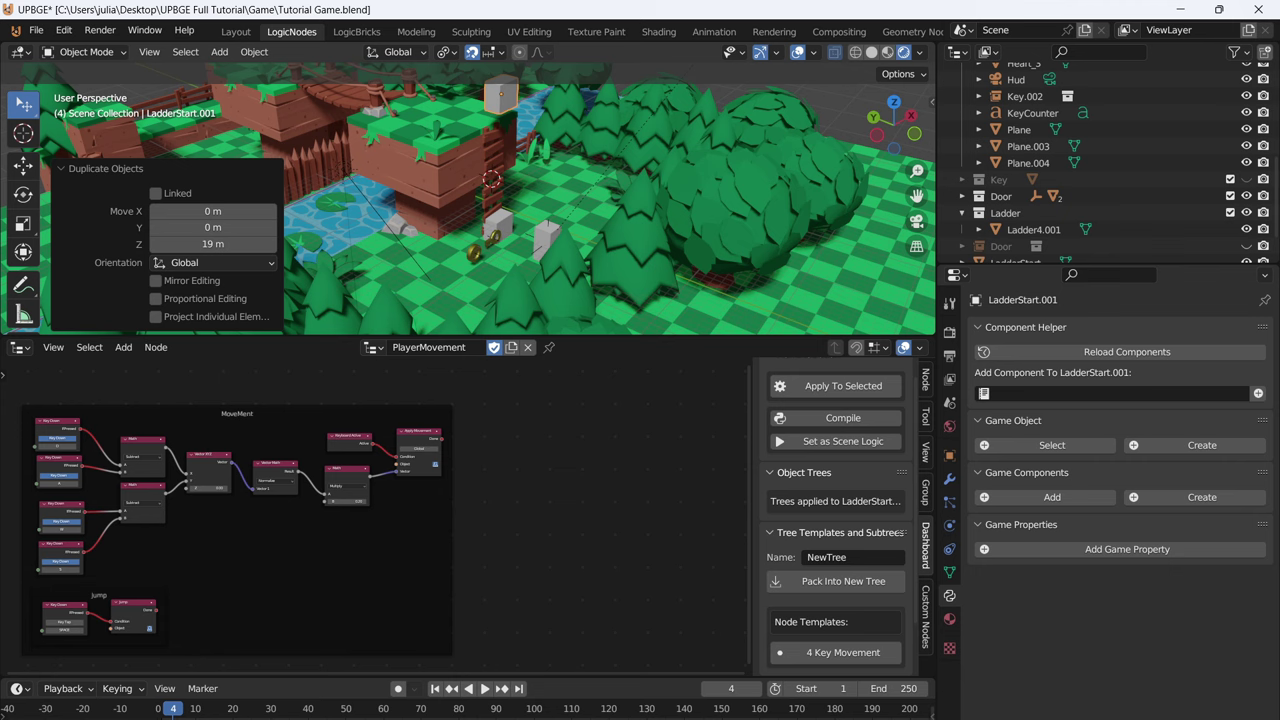
pyautogui.hotkey('shift', 'd')
pyautogui.press('z')
pyautogui.press('Return')
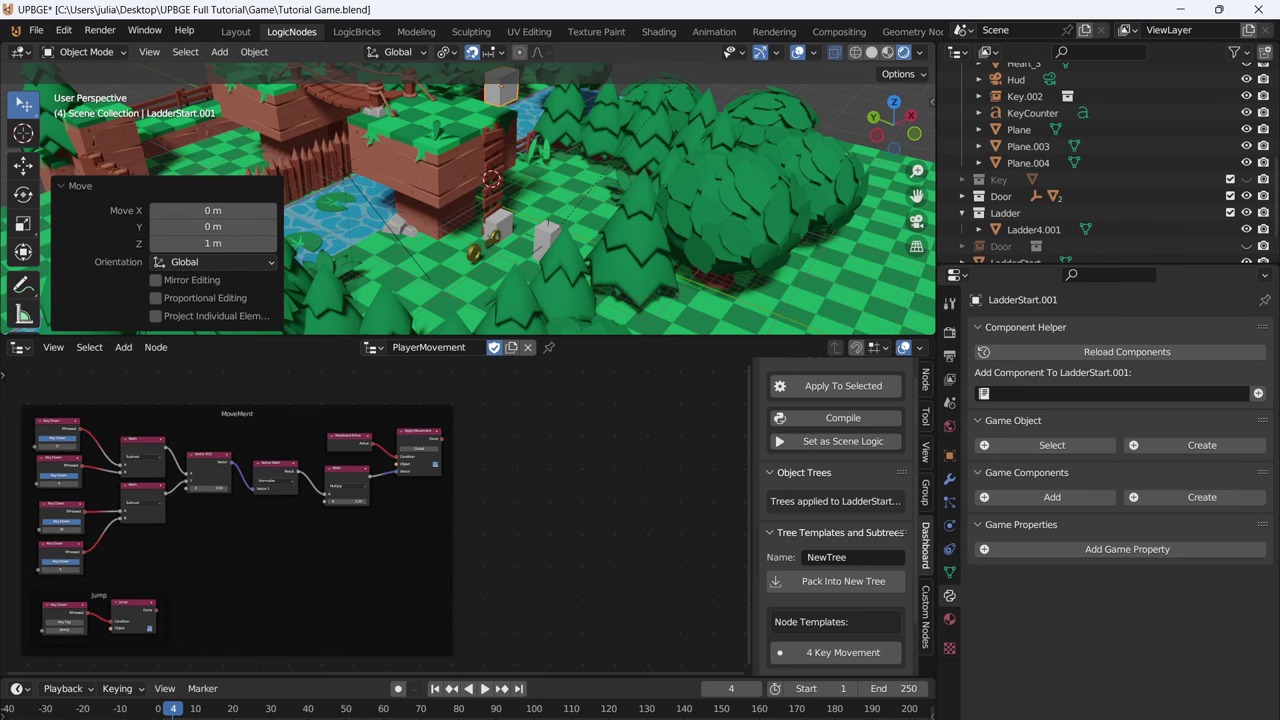
pyautogui.press('F2')
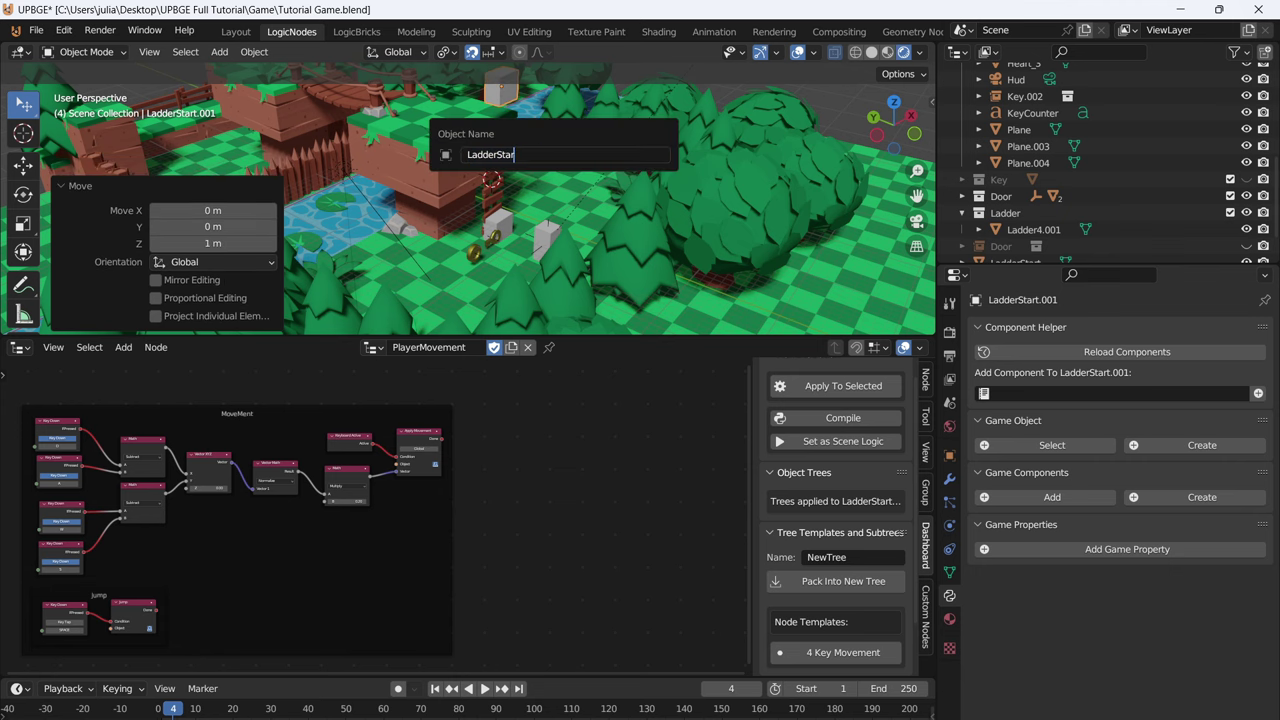
pyautogui.press('BackSpace')
pyautogui.press('BackSpace')
pyautogui.press('BackSpace')
pyautogui.press('BackSpace')
pyautogui.write('End')
pyautogui.press('Return')
pyautogui.scroll(1, 554, 155)
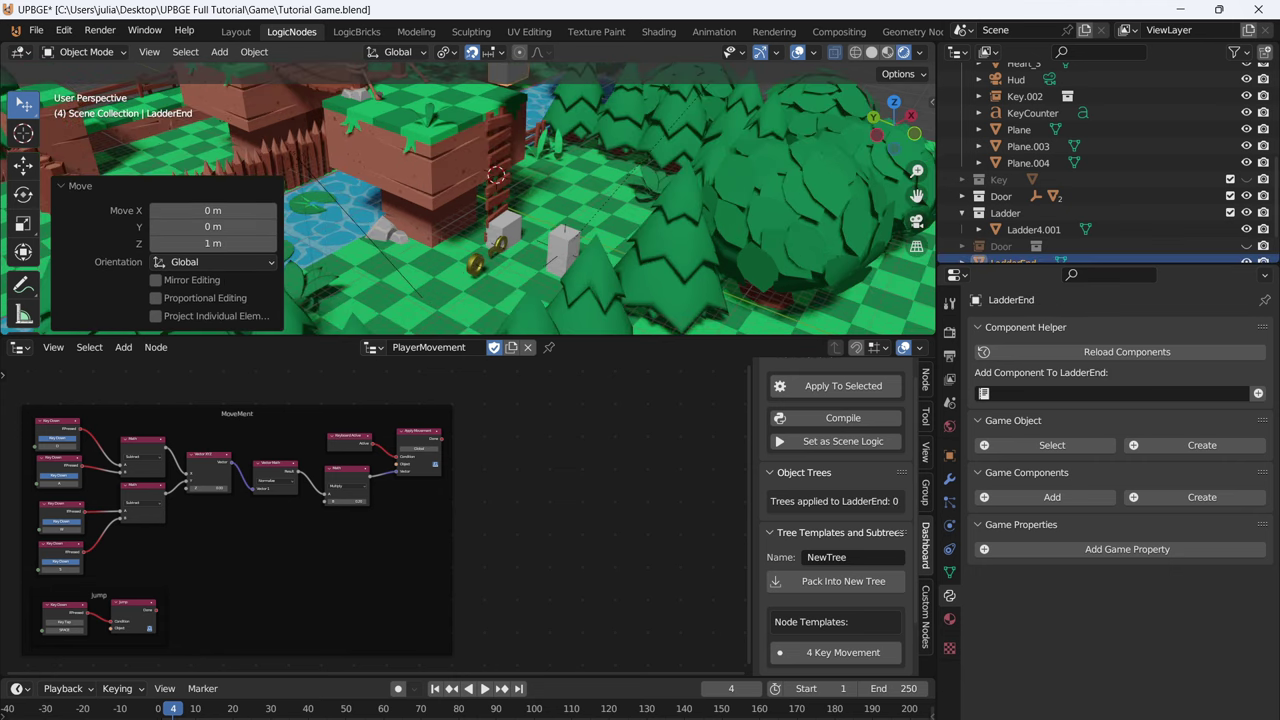
# - Set the viewport display of both the LadderEnd and LadderStart cubes to Wire
pyautogui.keyDown('shift'); pyautogui.moveTo(554, 155); pyautogui.dragTo(552, 186, button='middle'); pyautogui.keyUp('shift')
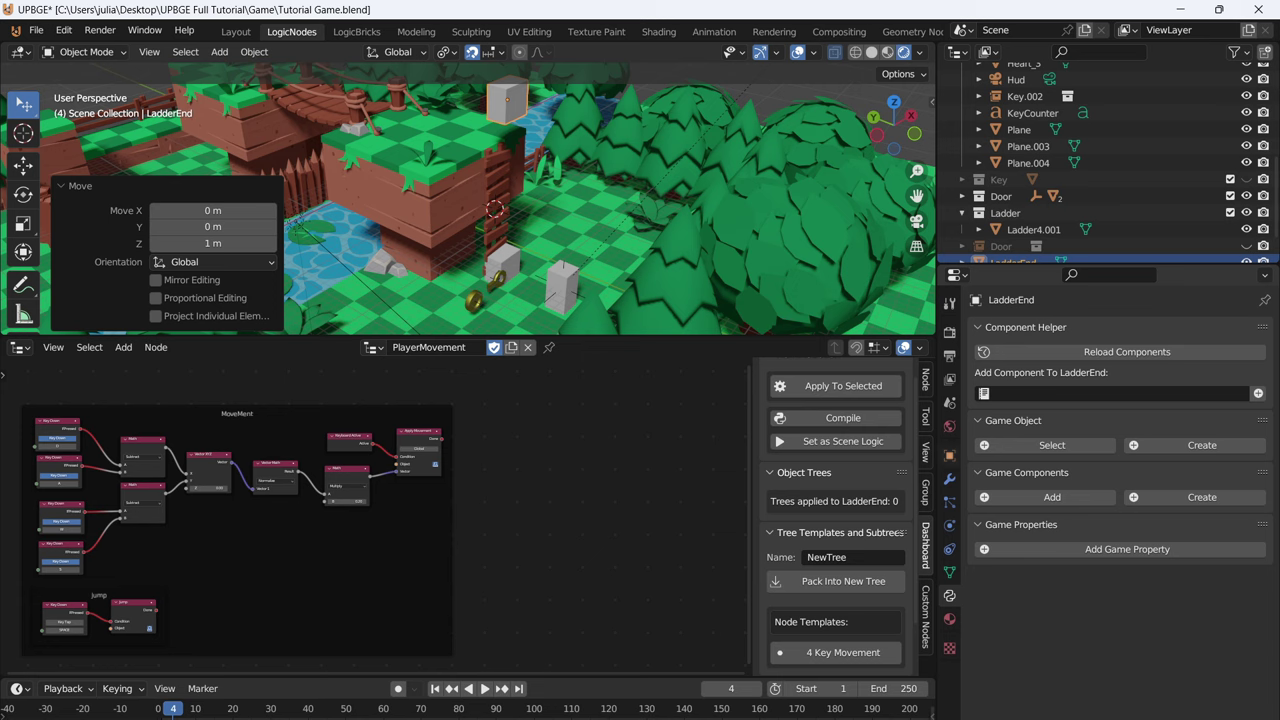
pyautogui.click(950, 456)
pyautogui.scroll(-15, 1110, 500)
pyautogui.click(1150, 662)
pyautogui.click(1145, 625)
pyautogui.click(504, 262)
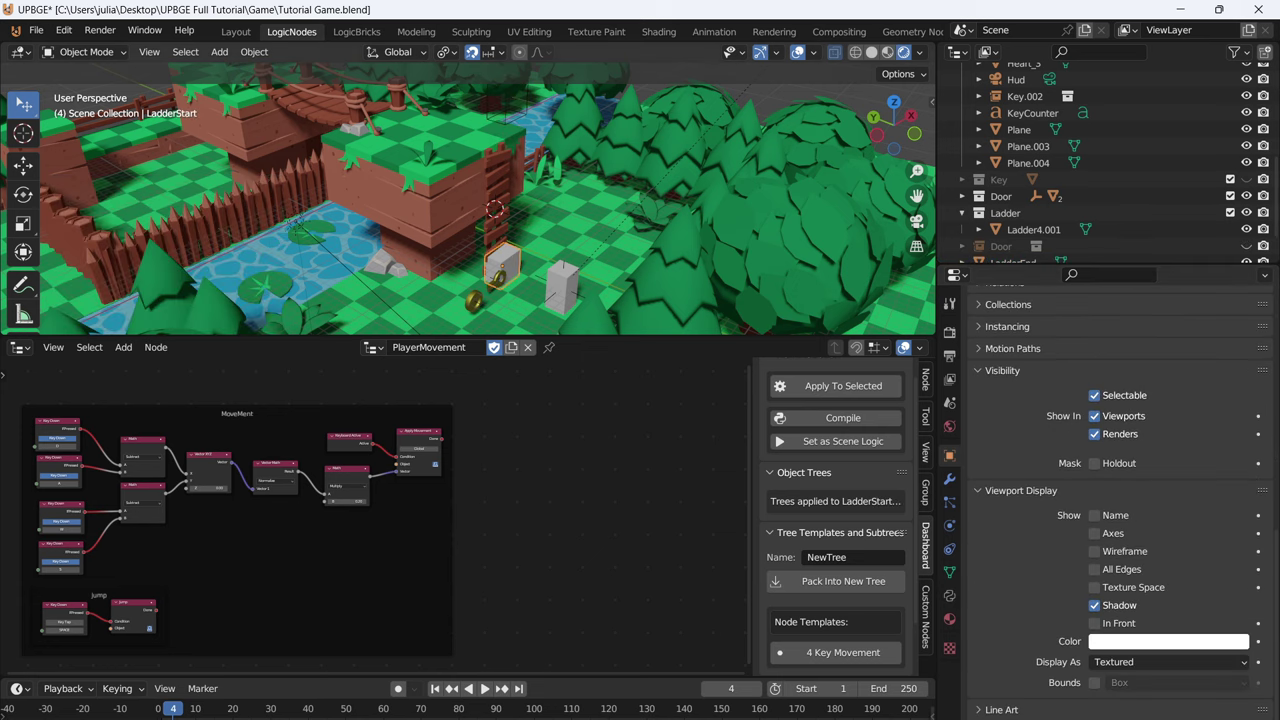
pyautogui.click(1110, 662)
pyautogui.click(1110, 610)
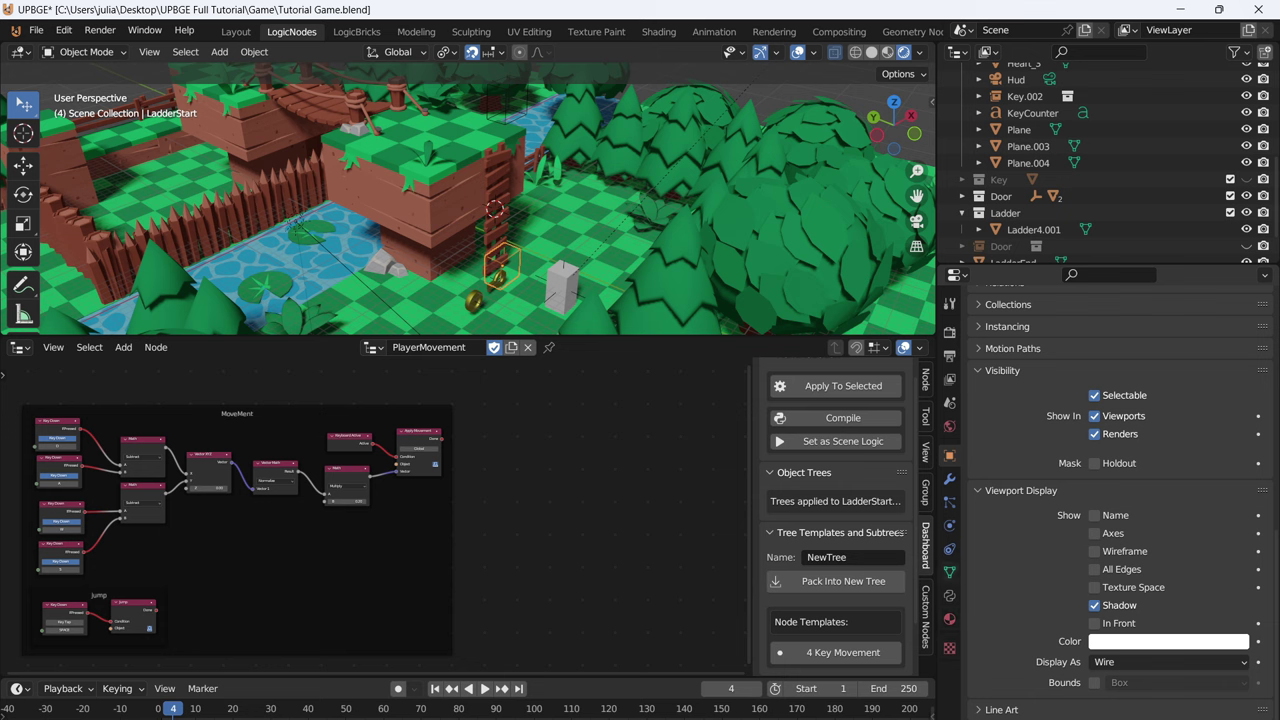
# - Enable Actor, Ghost and Collision Bounds in the game physics of both LadderStart and LadderEnd
pyautogui.click(950, 526)
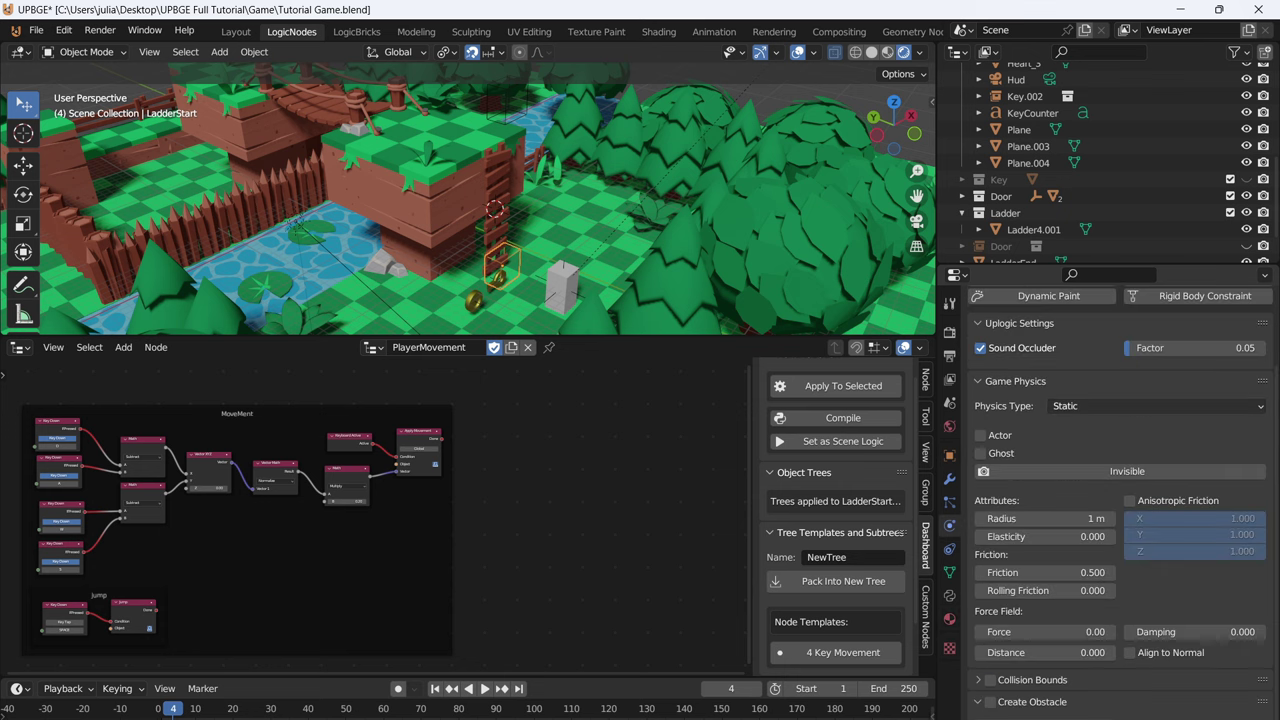
pyautogui.click(981, 436)
pyautogui.click(981, 454)
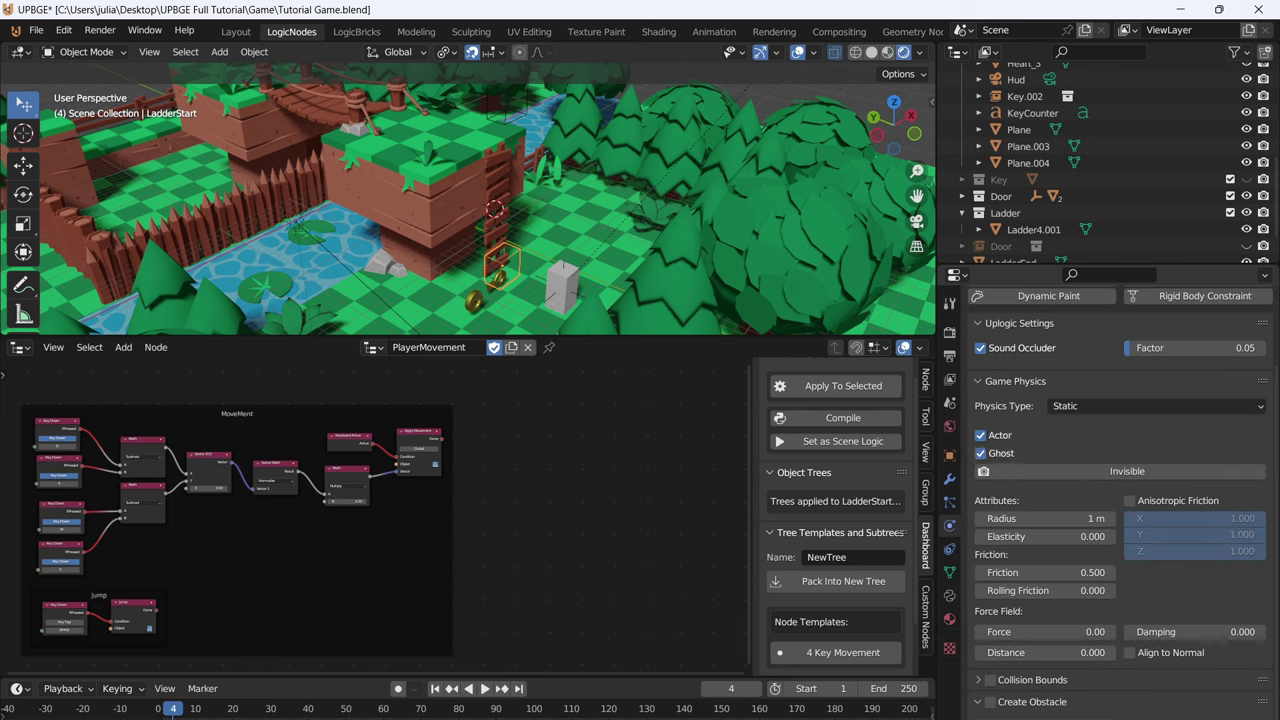
pyautogui.click(990, 680)
pyautogui.click(507, 101)
pyautogui.click(981, 436)
pyautogui.click(981, 454)
pyautogui.click(990, 680)
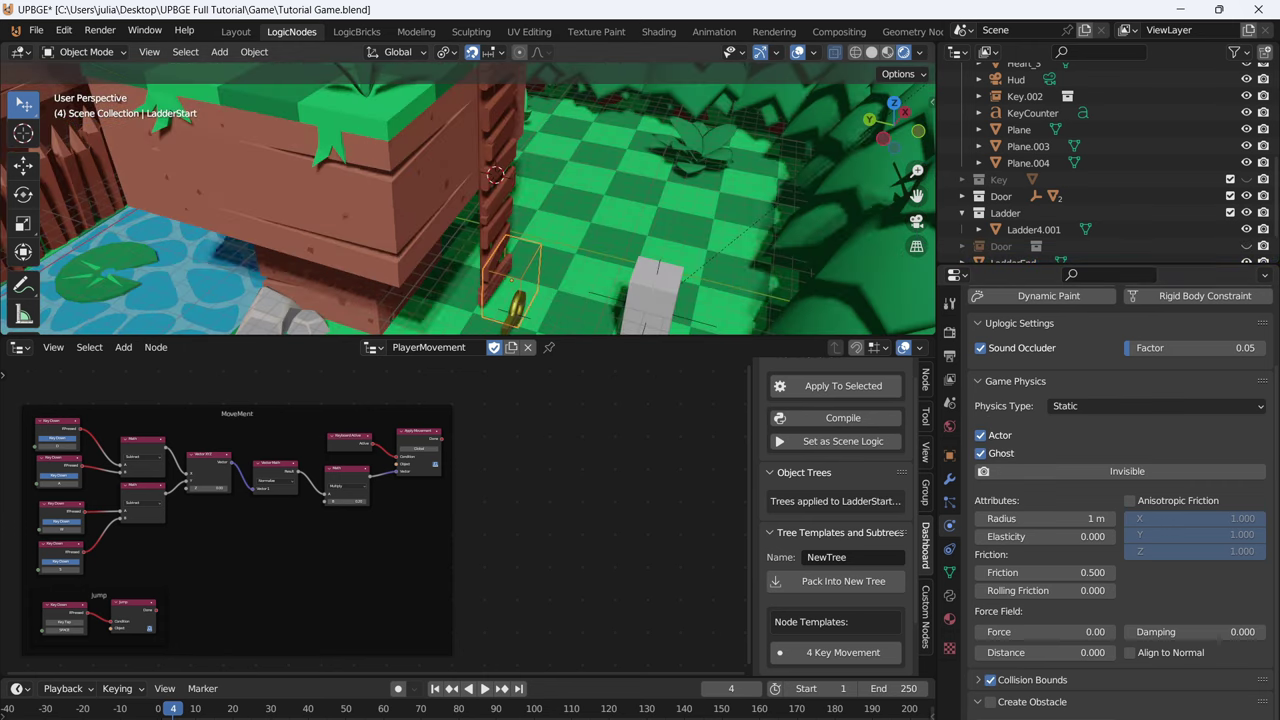
# - Snap the 3D cursor to the selected object
pyautogui.scroll(-2, 468, 200)
pyautogui.hotkey('shift', 's')
pyautogui.click(515, 335)
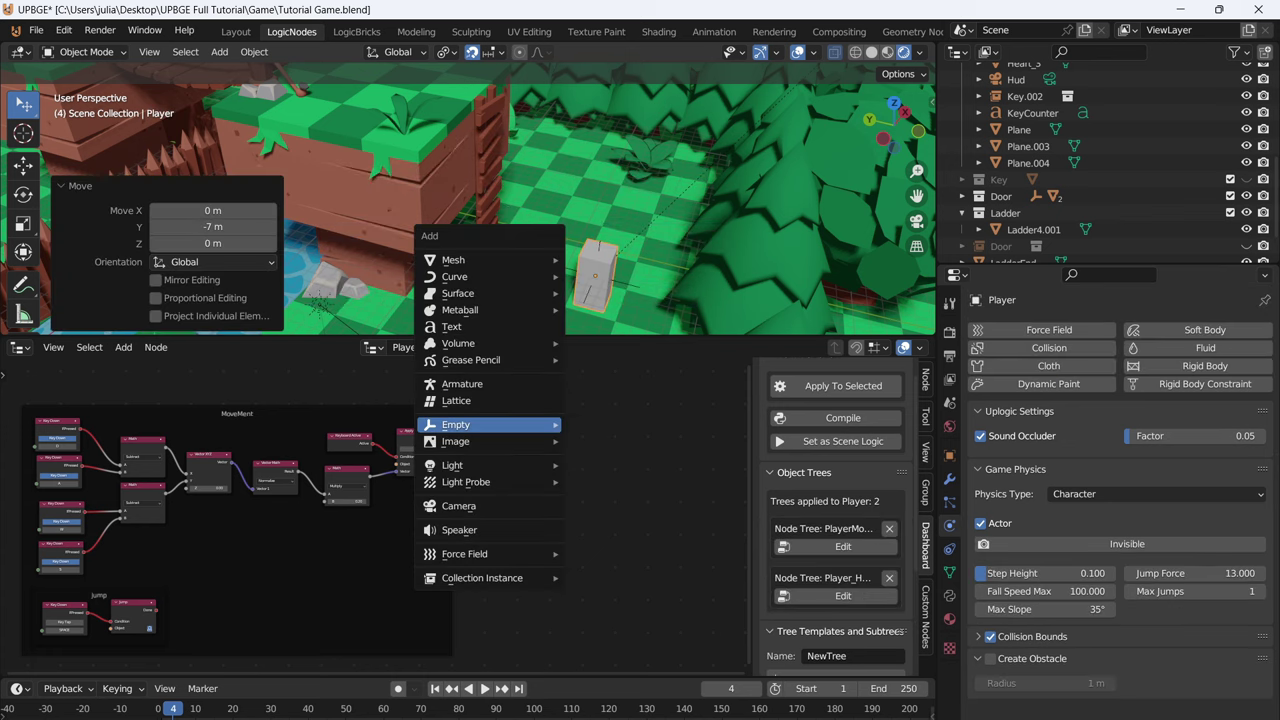
# - Add a Plain Axes empty at the 3D cursor and name it LadderLock
pyautogui.moveTo(470, 424)
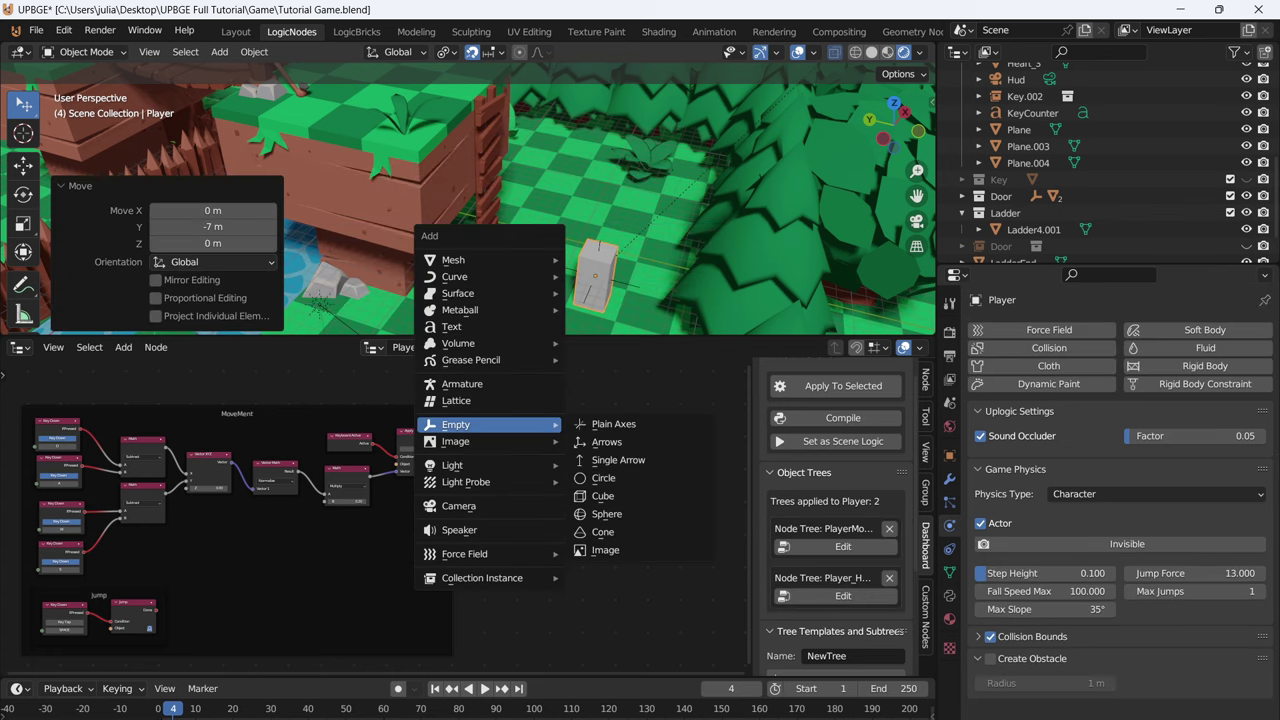
pyautogui.click(600, 424)
pyautogui.press('F2')
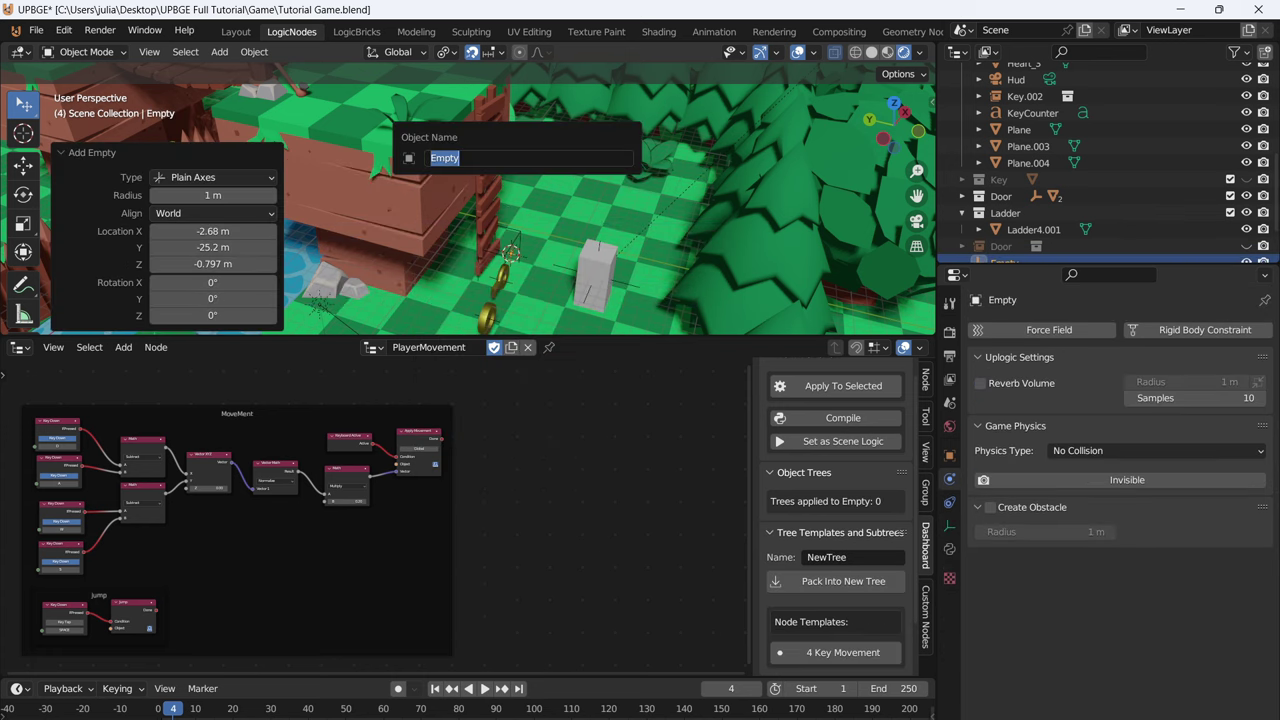
pyautogui.write('LadderLock')
pyautogui.press('Return')
# - Parent the LadderEnd cube, the ladder mesh and the LadderStart cube to the LadderLock empty
pyautogui.scroll(-1, 516, 155)
pyautogui.keyDown('shift'); pyautogui.moveTo(516, 155); pyautogui.dragTo(517, 196, button='middle'); pyautogui.keyUp('shift')
pyautogui.click(515, 122)
pyautogui.click(512, 121)
pyautogui.scroll(3, 512, 278)
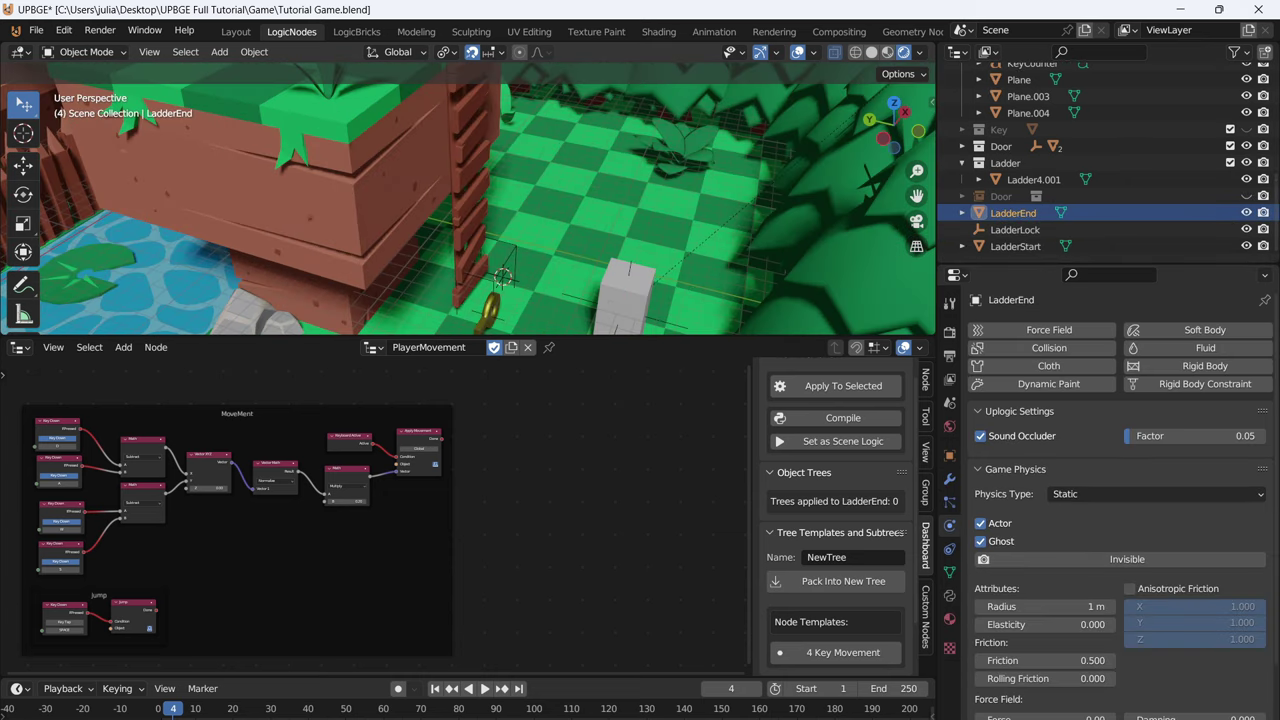
pyautogui.keyDown('shift'); pyautogui.click(472, 246); pyautogui.keyUp('shift')
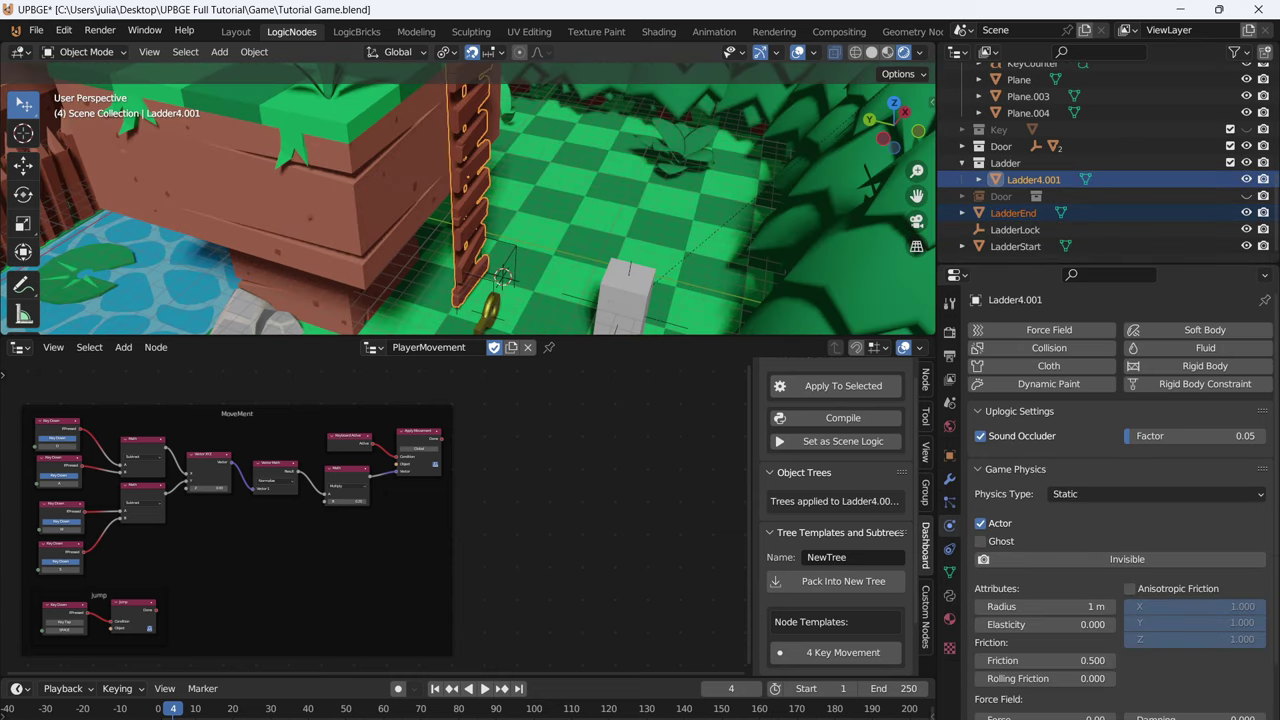
pyautogui.keyDown('shift'); pyautogui.click(514, 262); pyautogui.keyUp('shift')
pyautogui.keyDown('shift'); pyautogui.click(508, 275); pyautogui.keyUp('shift')
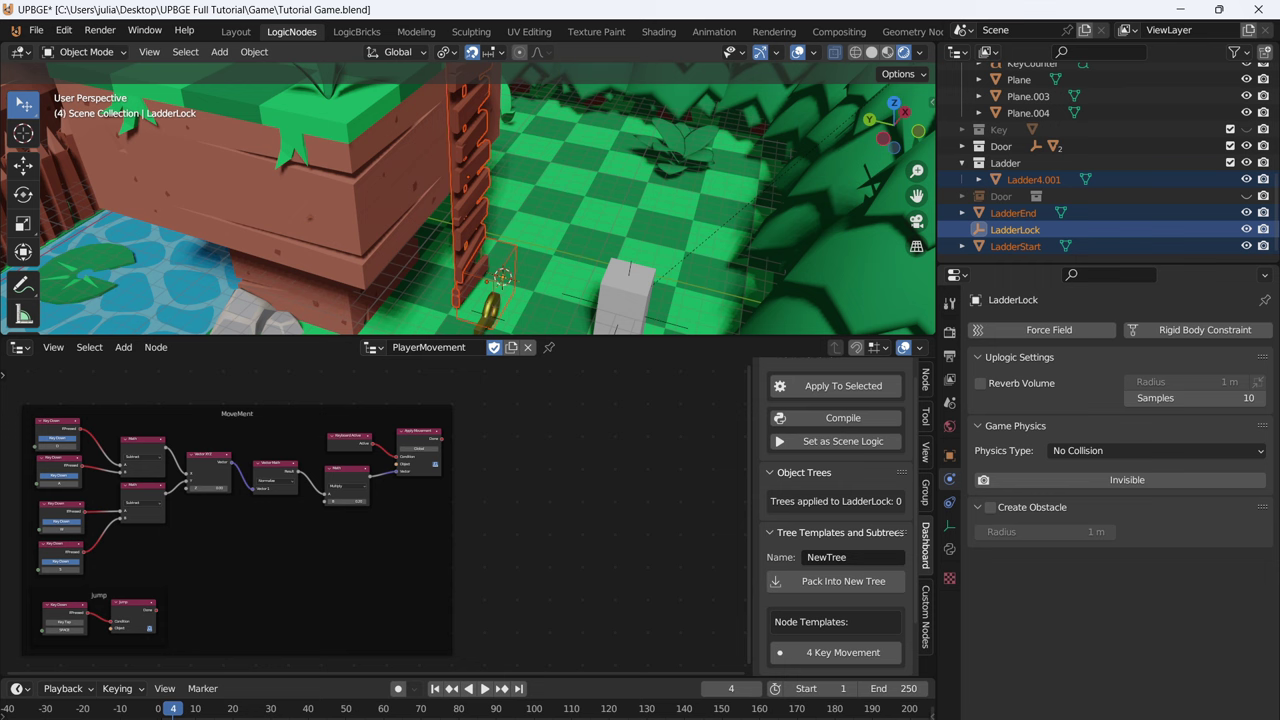
pyautogui.hotkey('ctrl', 'p')
pyautogui.click(508, 283)
pyautogui.click(506, 276)
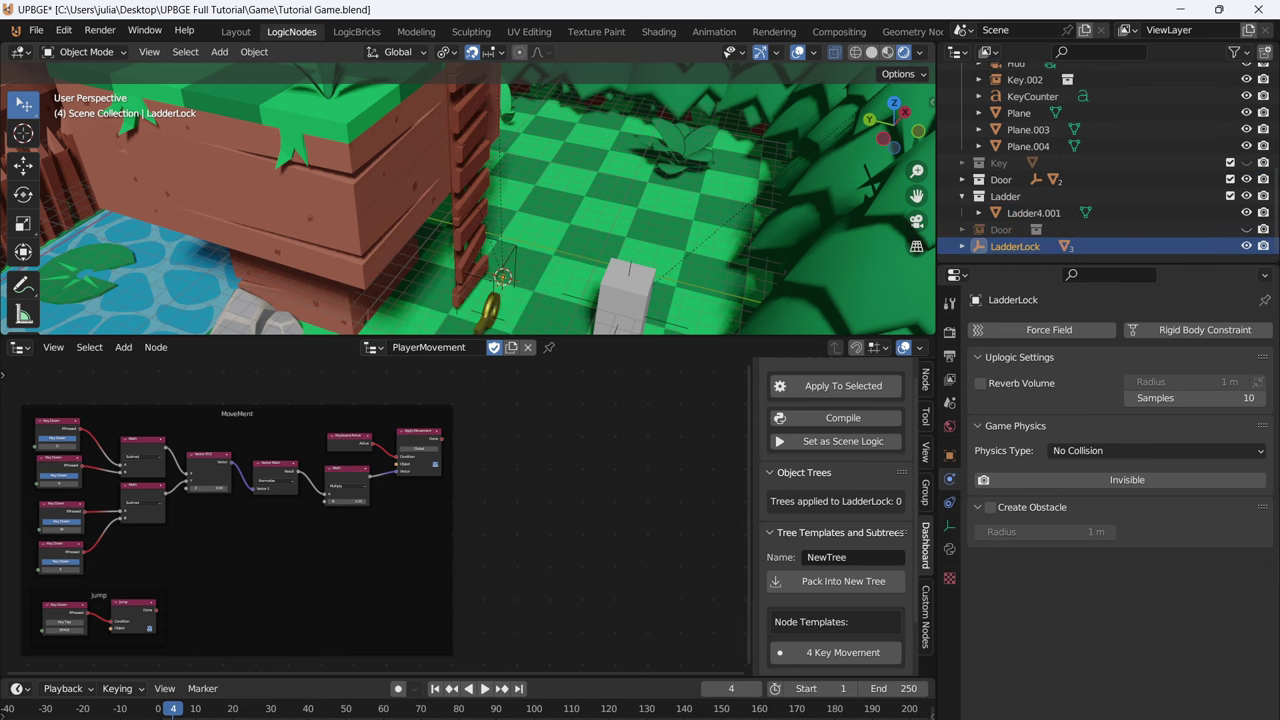
pyautogui.press('r')
pyautogui.press('r')
pyautogui.rightClick(469, 298)
# - Add a game property named LadderStart to the LadderStart cube at the ladder's foot
pyautogui.scroll(-2, 469, 298)
pyautogui.scroll(2, 469, 298)
pyautogui.keyDown('shift'); pyautogui.moveTo(469, 298); pyautogui.dragTo(499, 282, button='middle'); pyautogui.keyUp('shift')
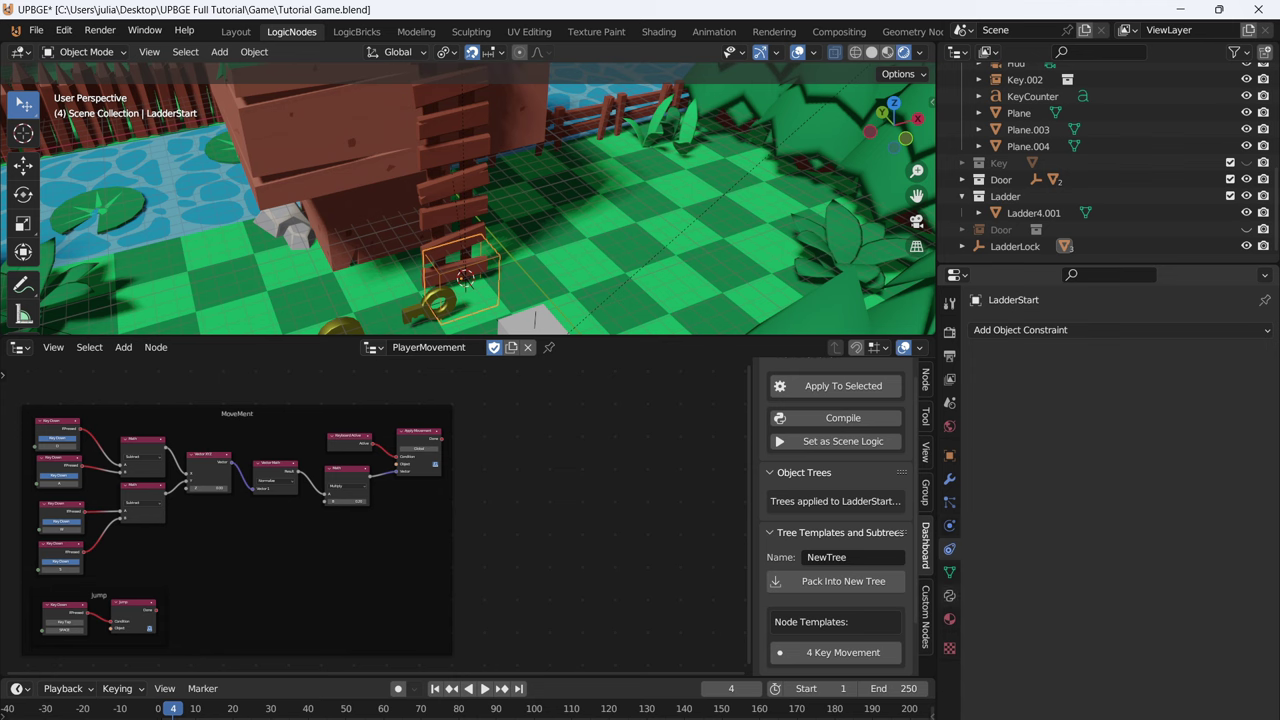
pyautogui.click(950, 596)
pyautogui.click(1127, 549)
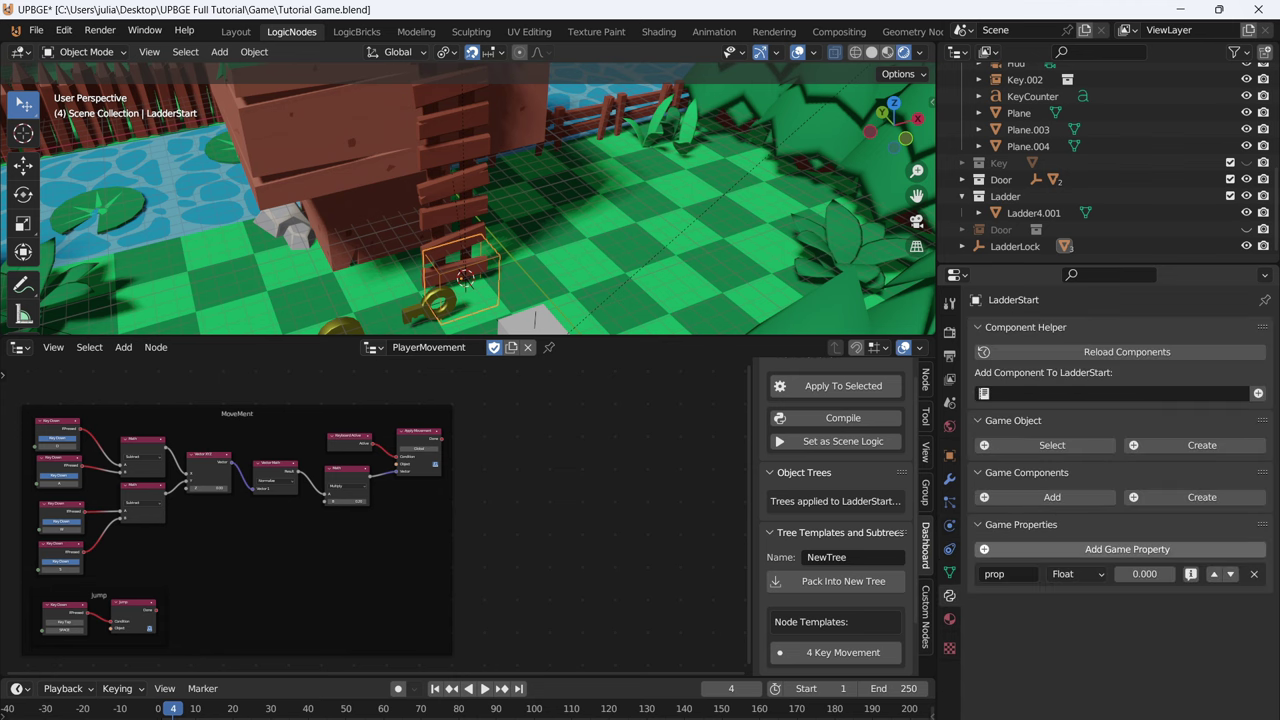
pyautogui.click(995, 574)
pyautogui.write('LadderStart')
pyautogui.press('Return')
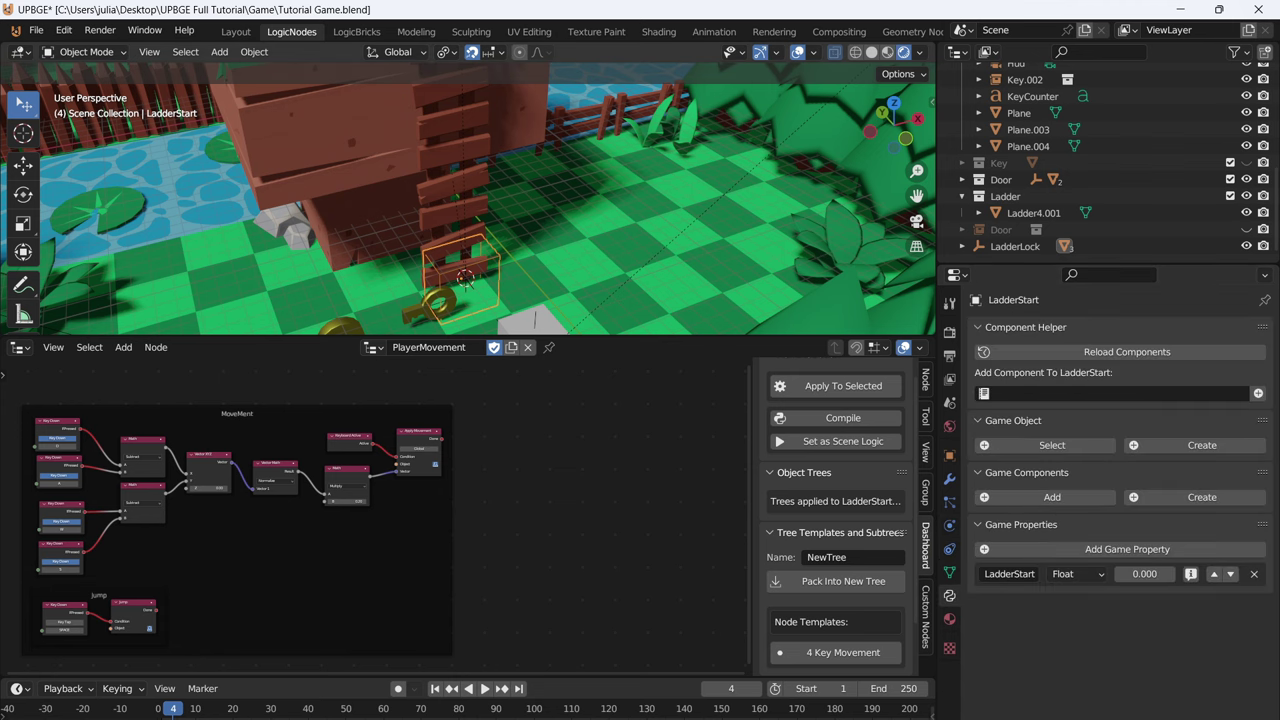
# - Add a game property named LadderEnd to the LadderEnd cube above the ladder
pyautogui.keyDown('shift'); pyautogui.moveTo(500, 200); pyautogui.dragTo(581, 284, button='middle'); pyautogui.keyUp('shift')
pyautogui.scroll(-1, 581, 284)
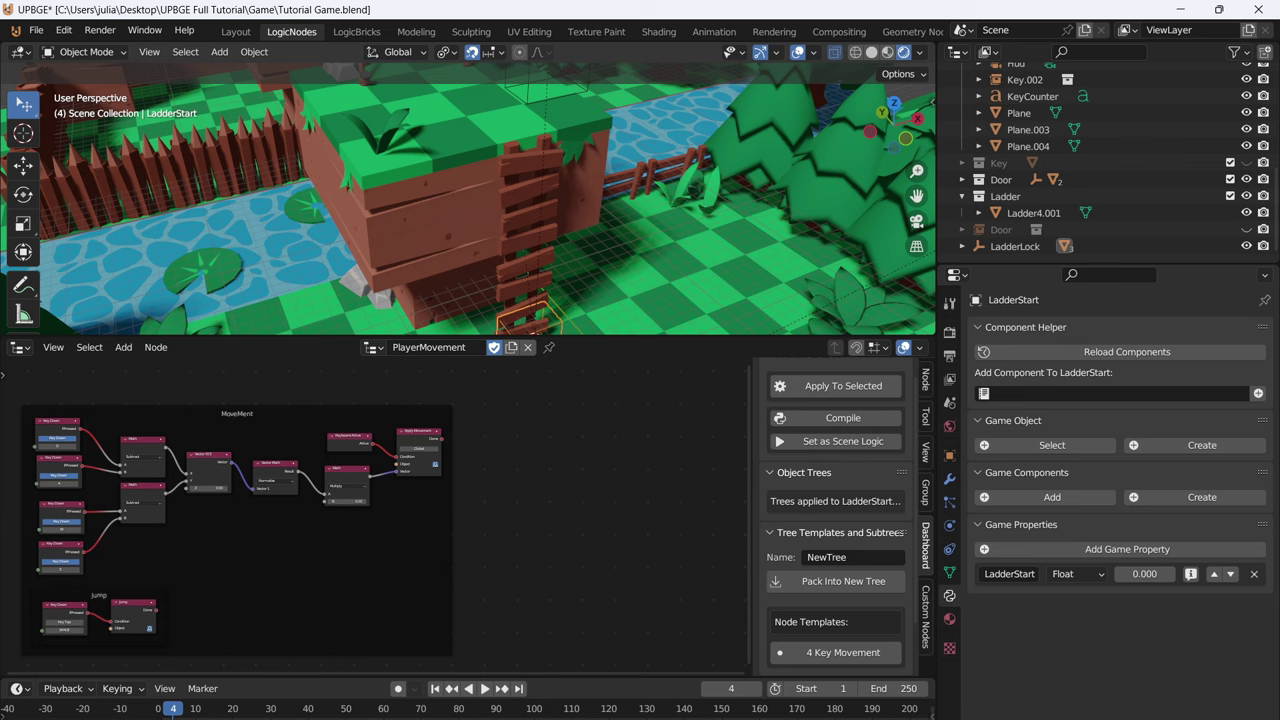
pyautogui.click(610, 262)
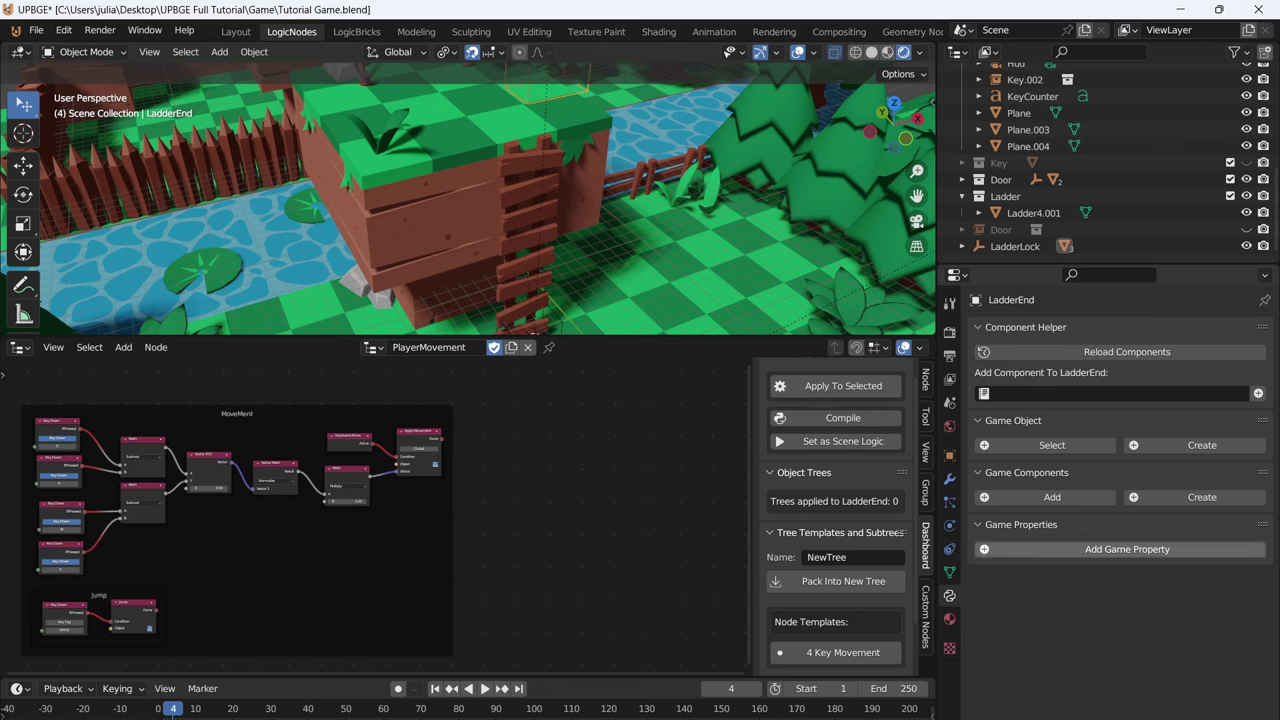
pyautogui.click(1127, 549)
pyautogui.click(1009, 574)
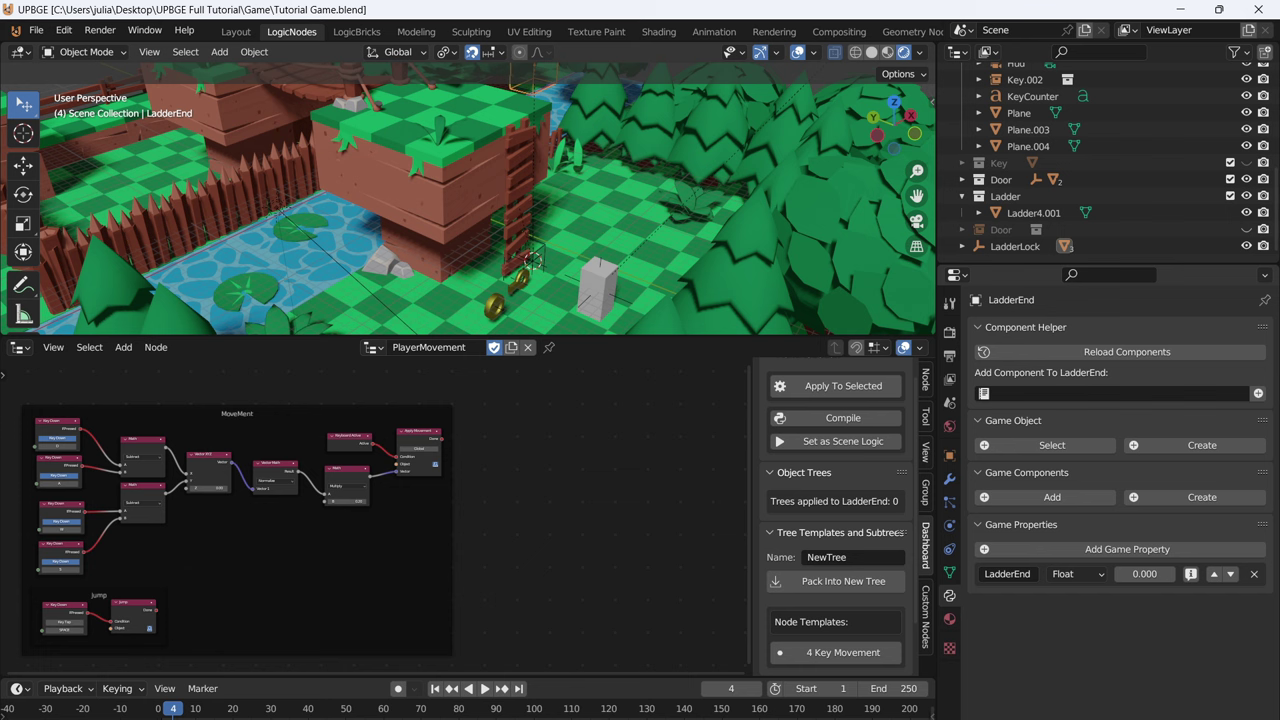
# - Add a game property named Is Climbing to the Player and set its type to Boolean
pyautogui.scroll(4, 200, 470)
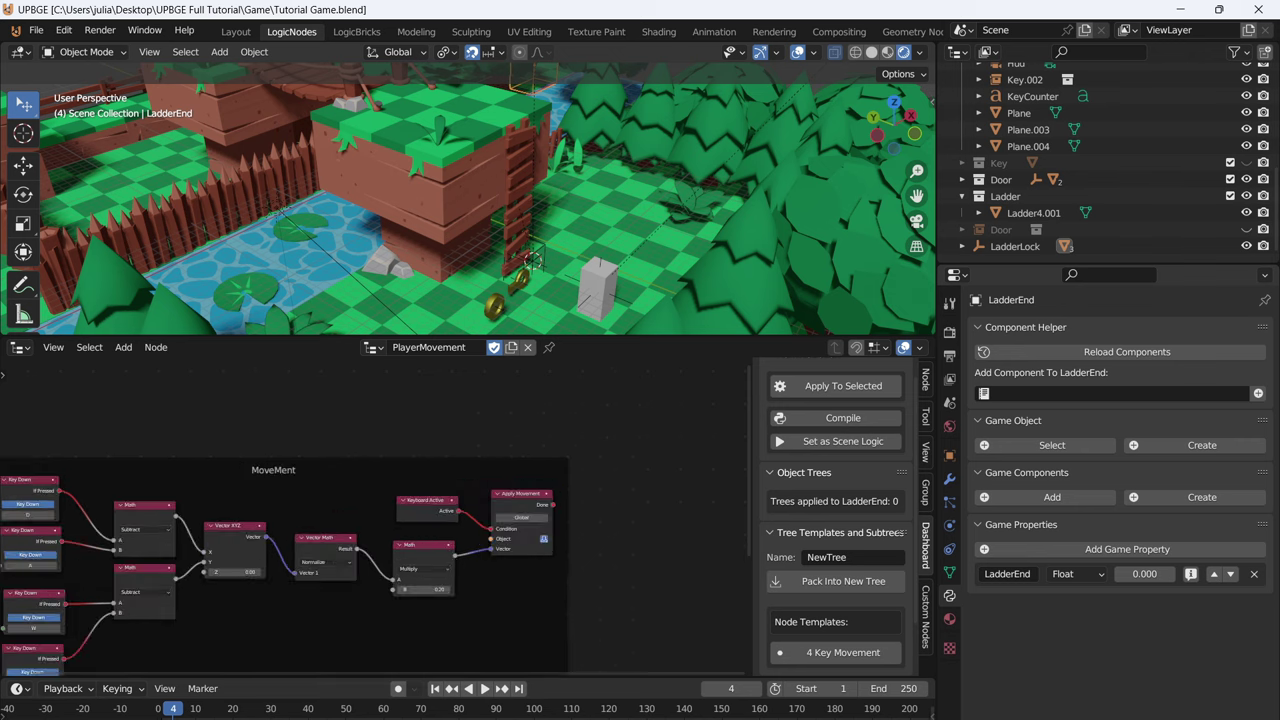
pyautogui.click(598, 290)
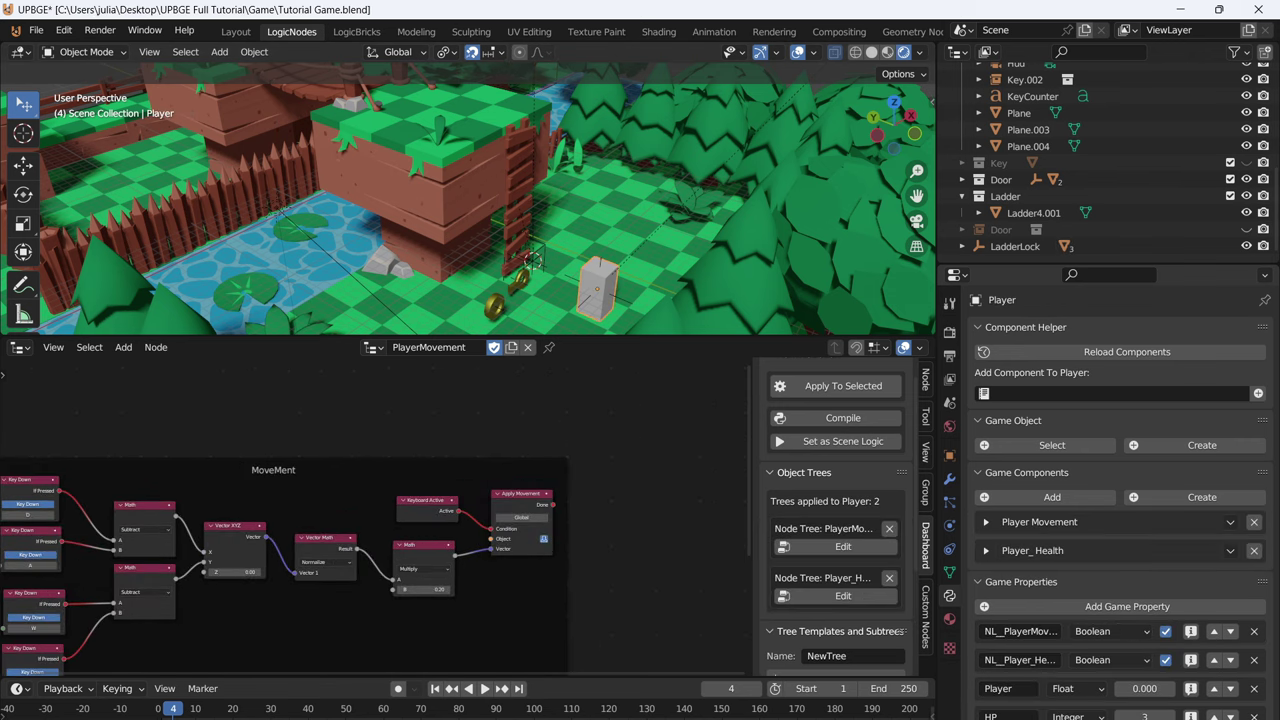
pyautogui.scroll(-1, 1100, 635)
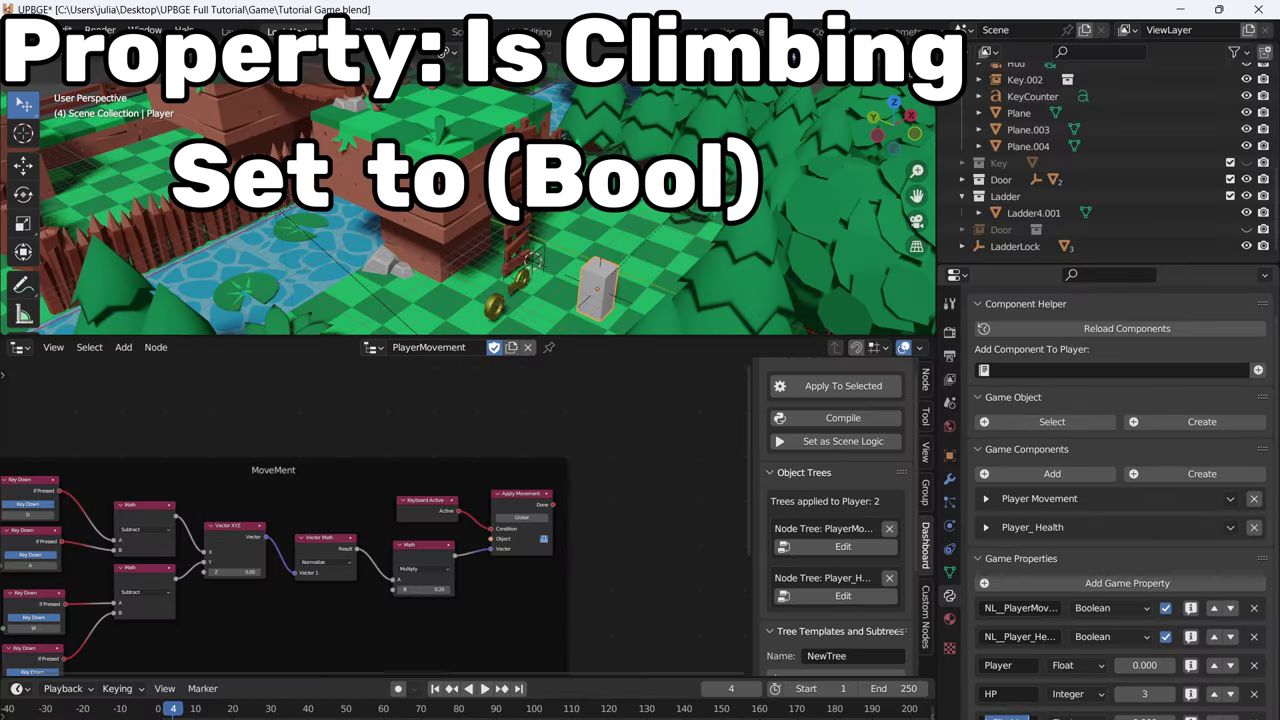
pyautogui.press('Return')
pyautogui.click(1078, 718)
pyautogui.click(1080, 704)
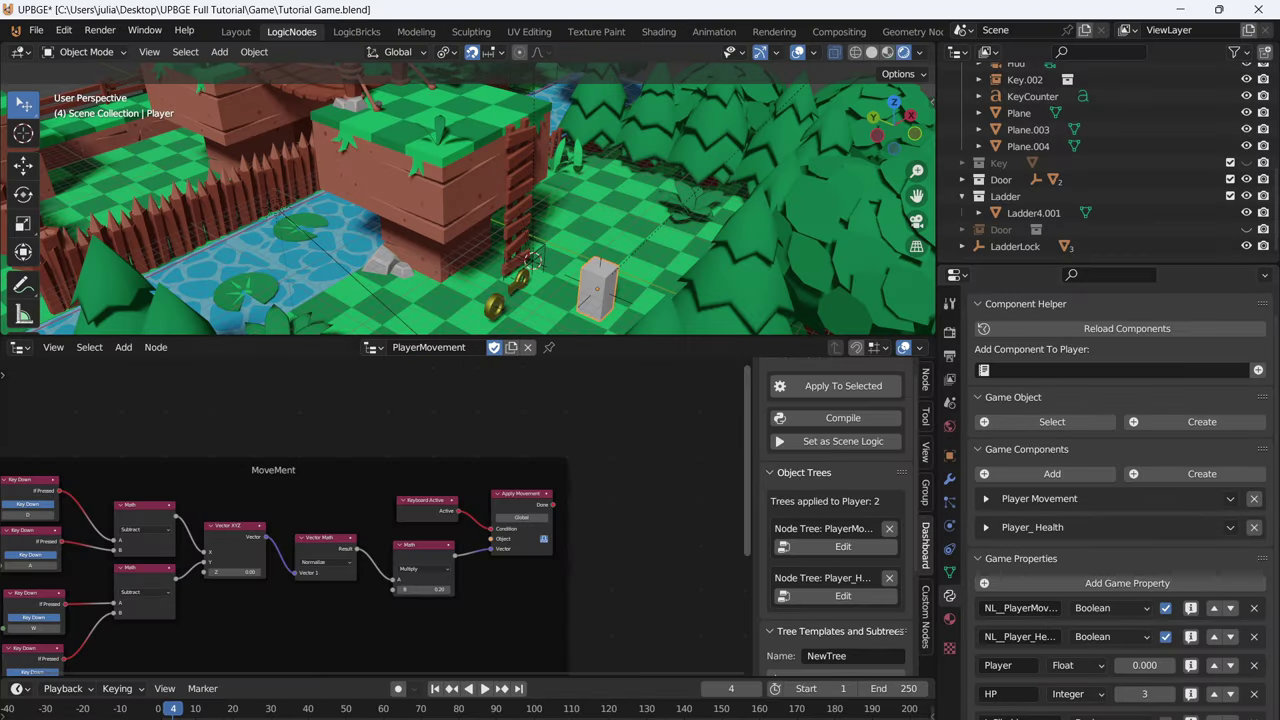